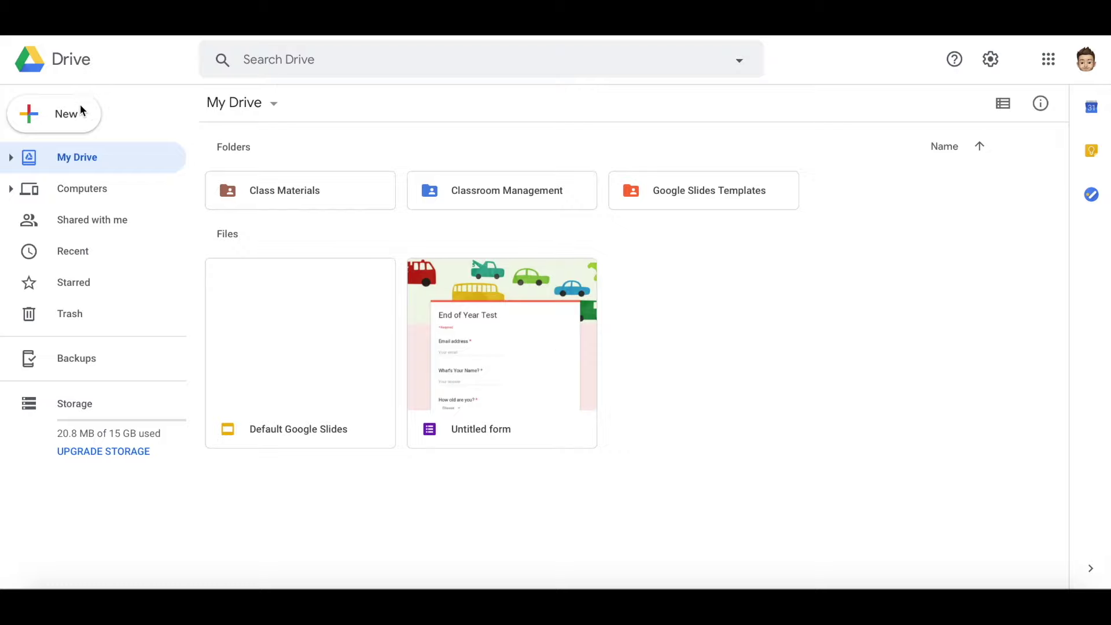
# Step: Create a new blank Google Form from Drive and open its theme options
pyautogui.click(76, 121)
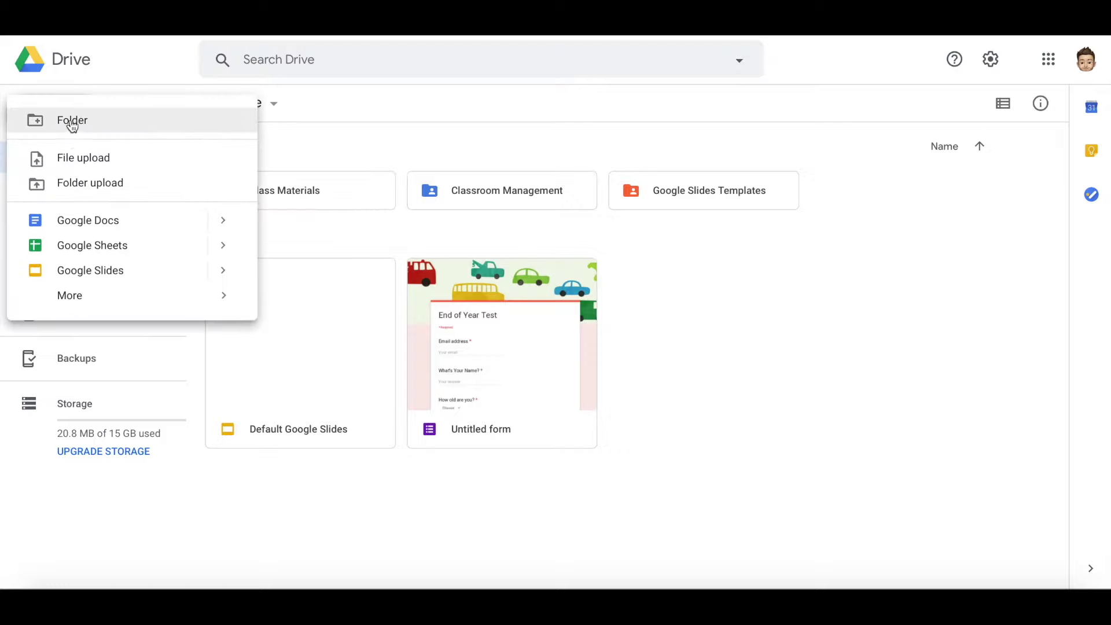
pyautogui.moveTo(114, 303)
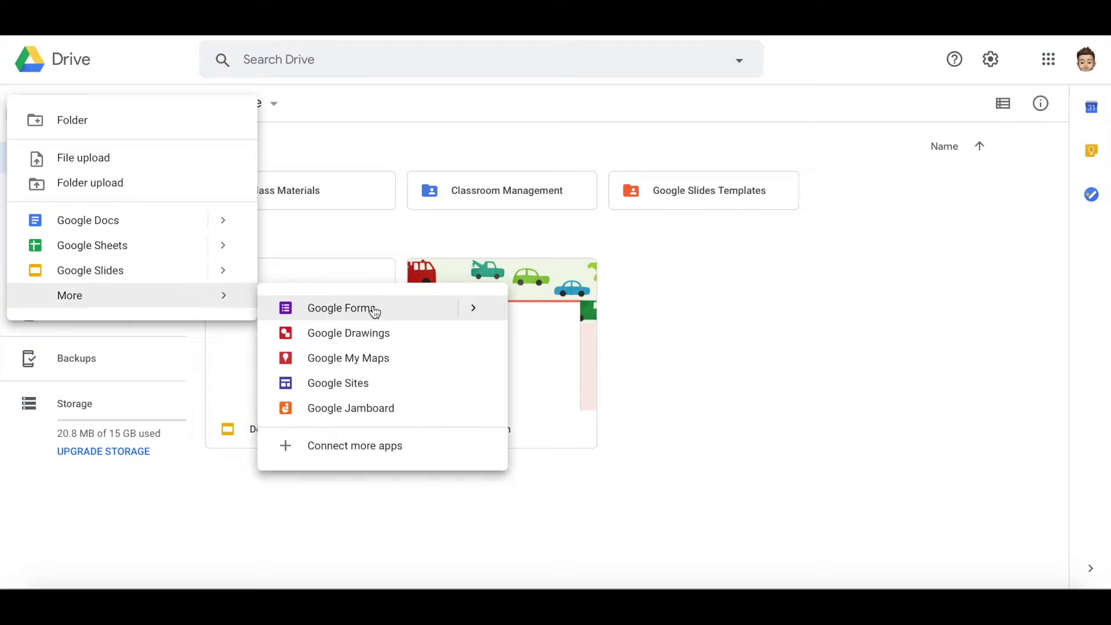
pyautogui.click(392, 309)
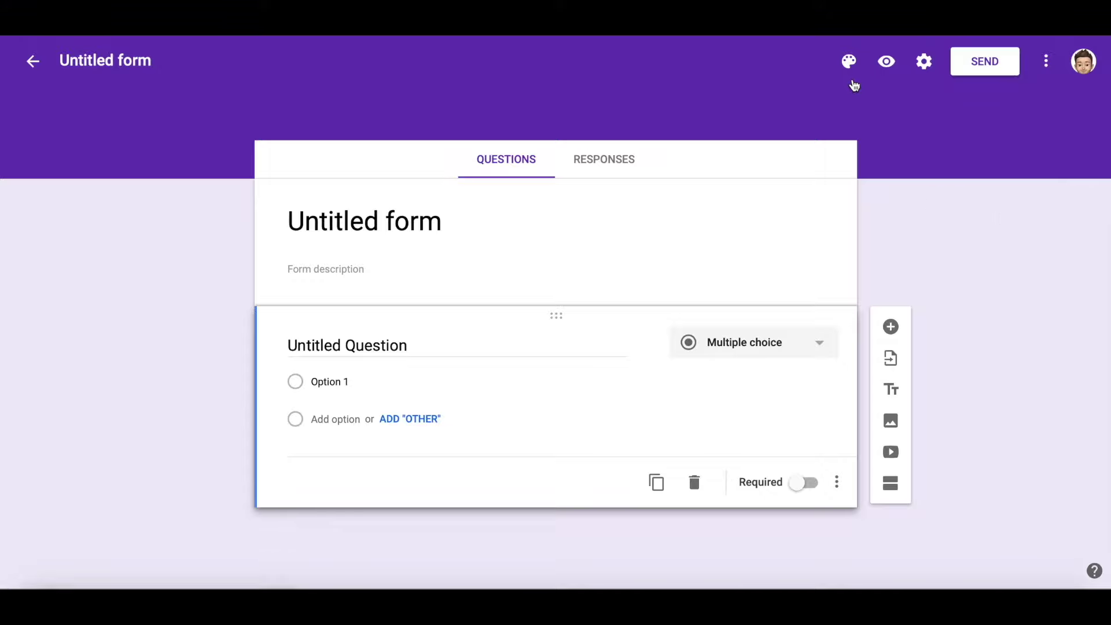
pyautogui.click(849, 62)
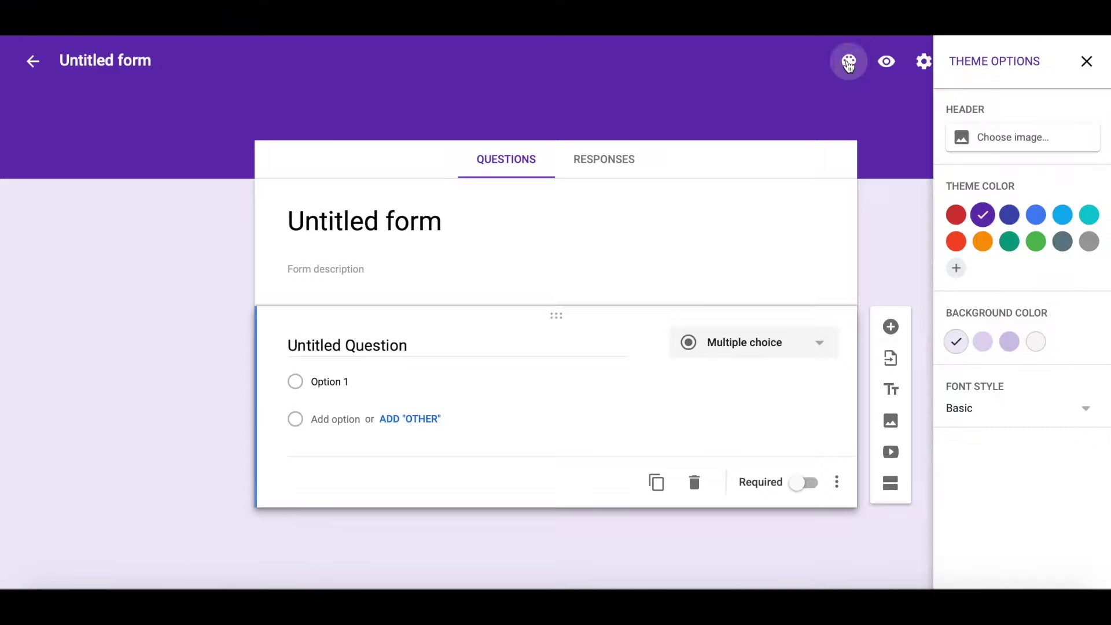
# Step: Try the red, orange-red, orange and green theme colours, ending with light blue
pyautogui.click(956, 216)
pyautogui.click(958, 239)
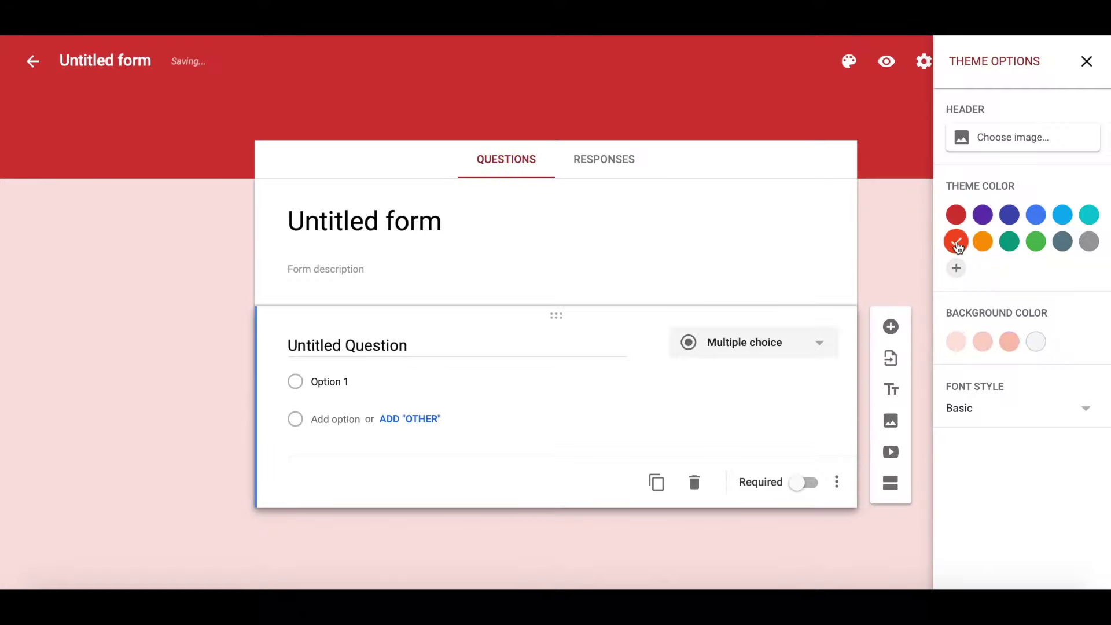
pyautogui.click(984, 242)
pyautogui.click(1037, 244)
pyautogui.click(1063, 216)
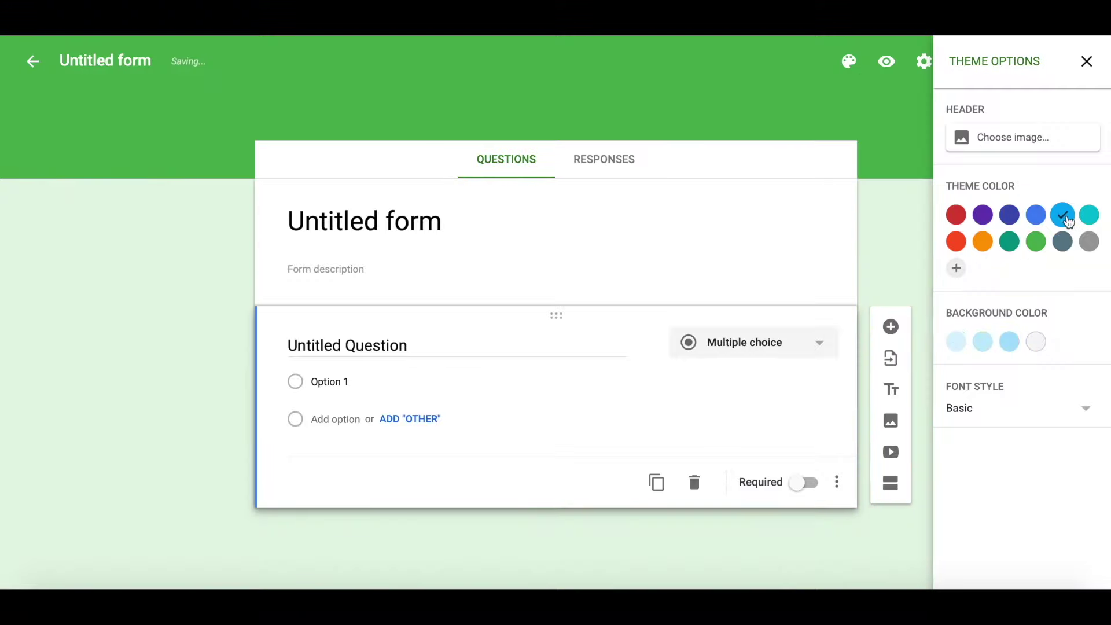
# Step: Set the form's header image to the cars and trucks illustration from the Just kids category and close the theme options
pyautogui.click(1036, 147)
pyautogui.click(303, 361)
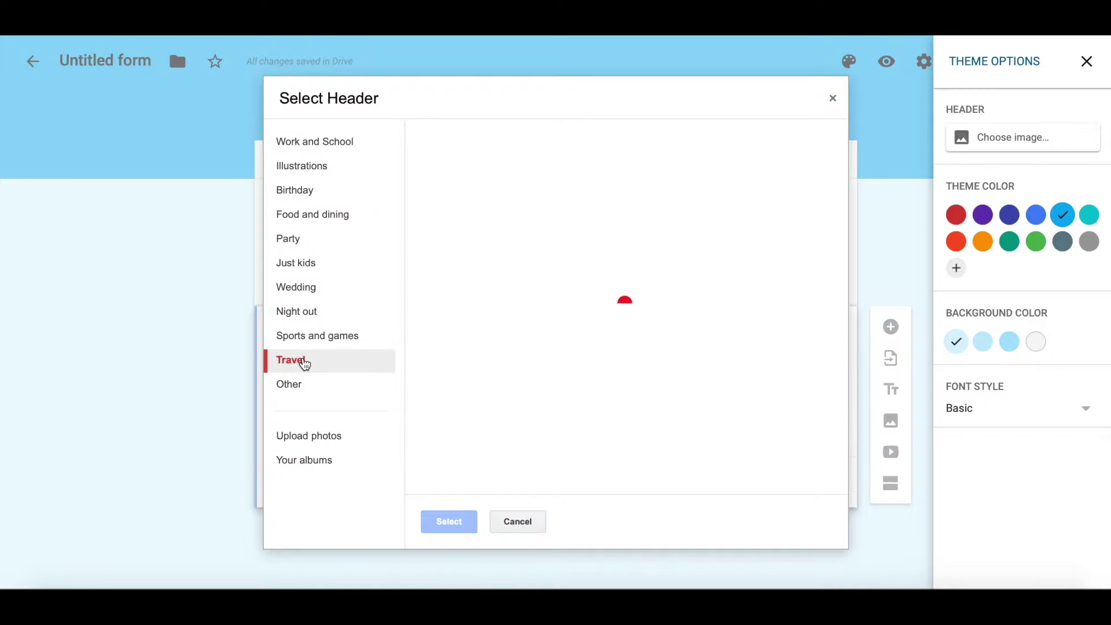
pyautogui.click(389, 264)
pyautogui.scroll(-3, 556, 167)
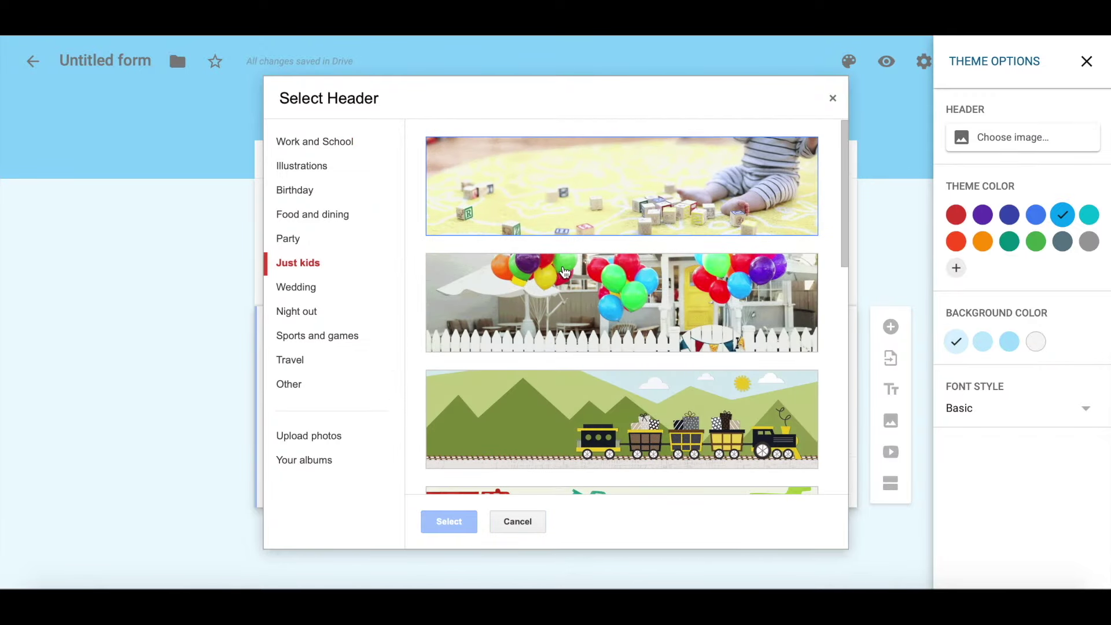
pyautogui.click(600, 424)
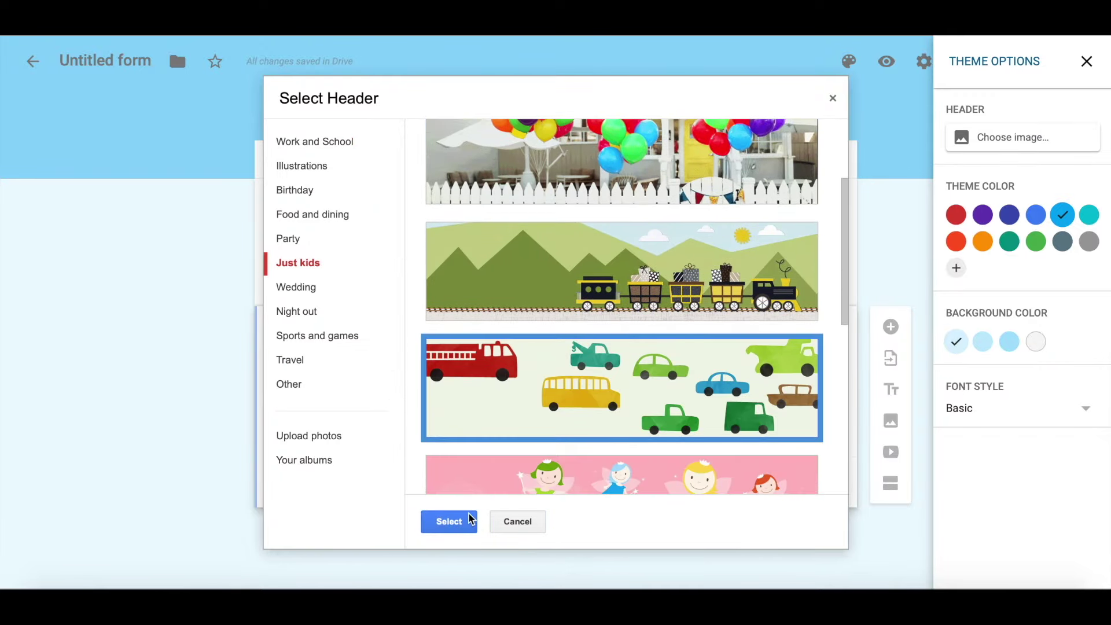
pyautogui.click(460, 527)
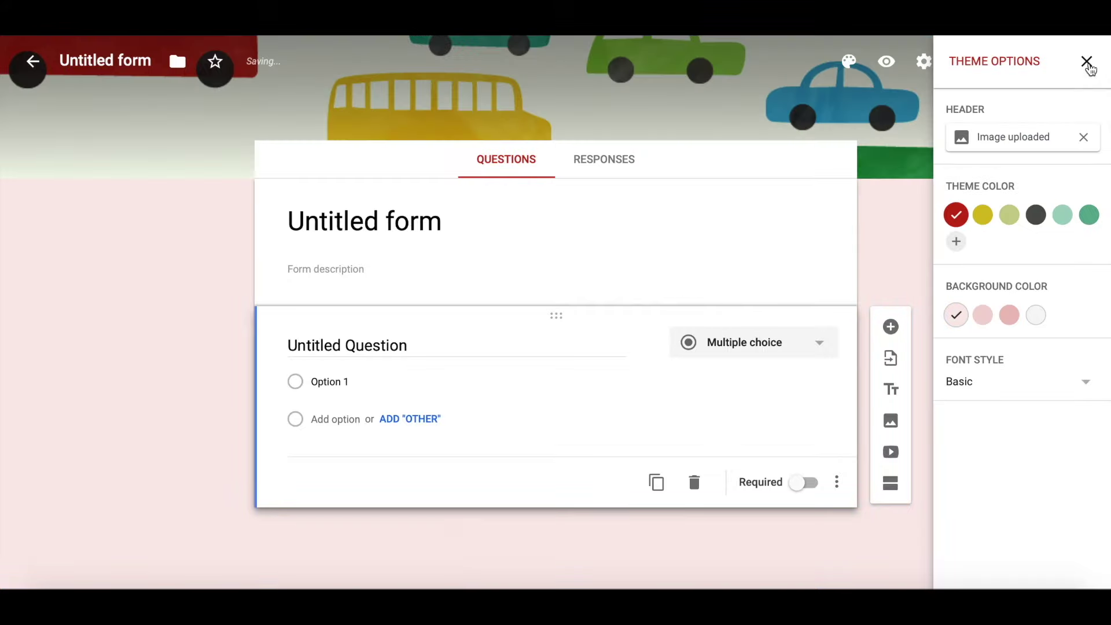
pyautogui.click(1086, 61)
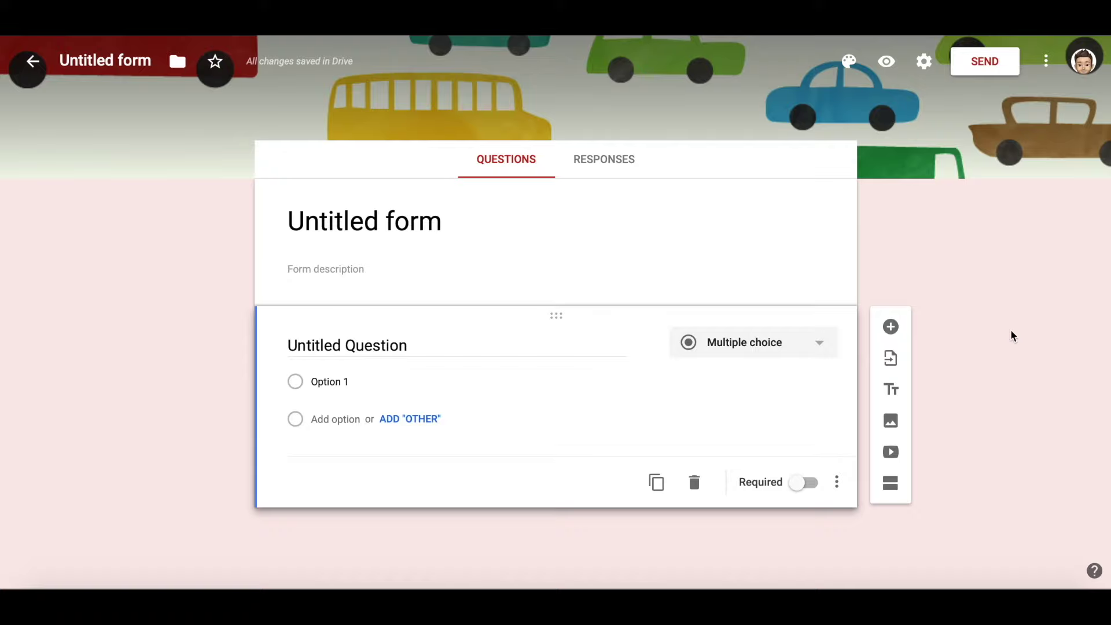
# Step: Title the form "End-of-Class Test"
pyautogui.click(393, 223)
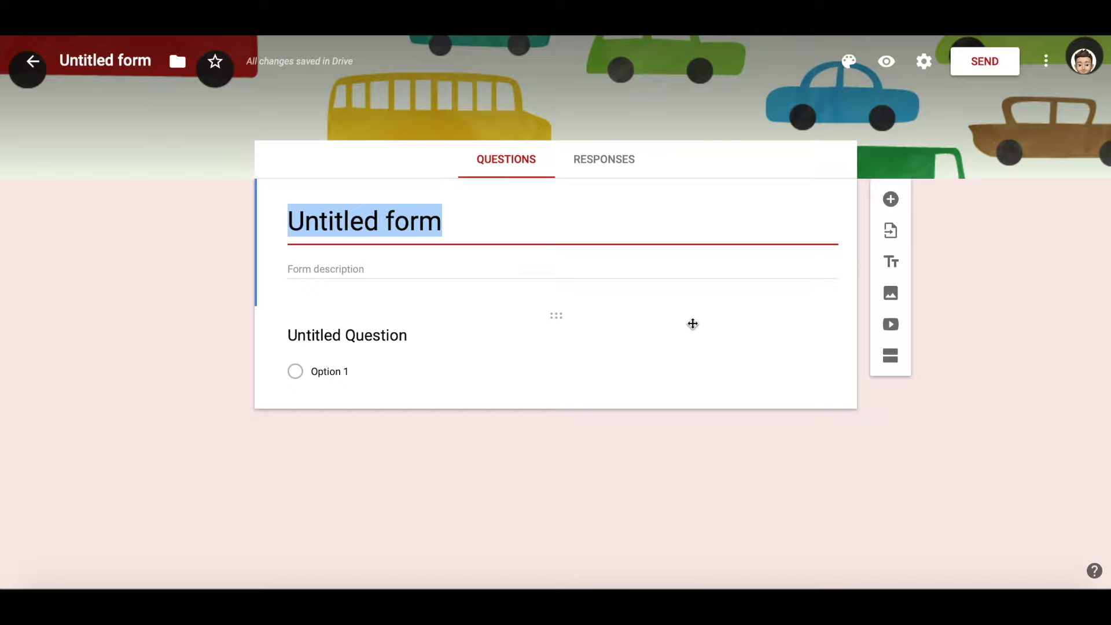
pyautogui.write('End-of-Class Test')
pyautogui.press('Tab')
# Step: Make the first question a required short-answer question reading "What's your name?"
pyautogui.press('Tab')
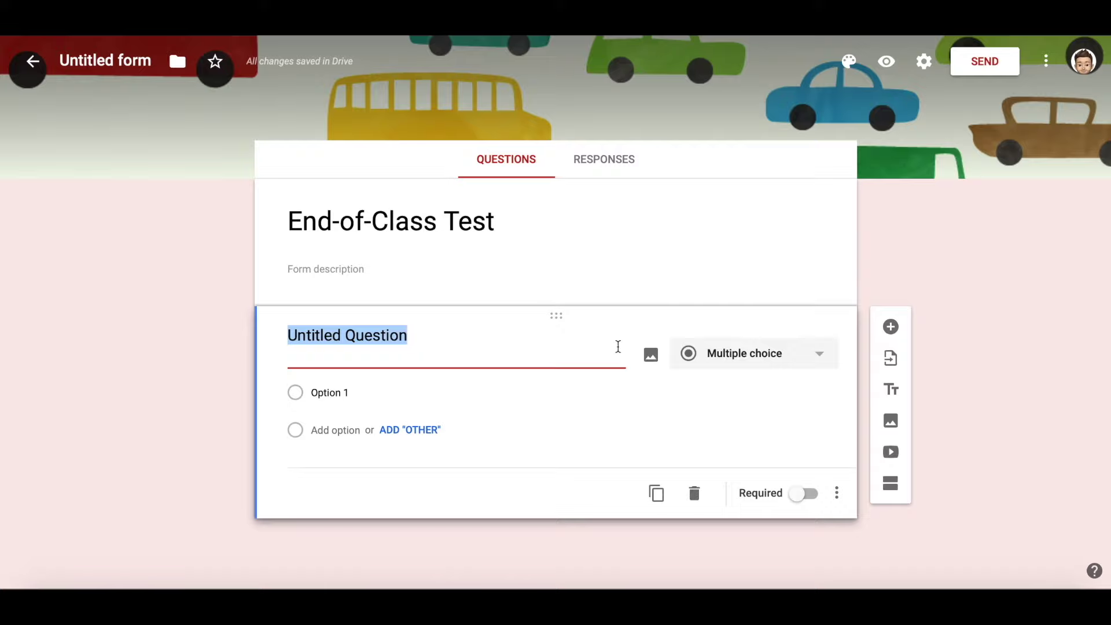
pyautogui.write("What'")
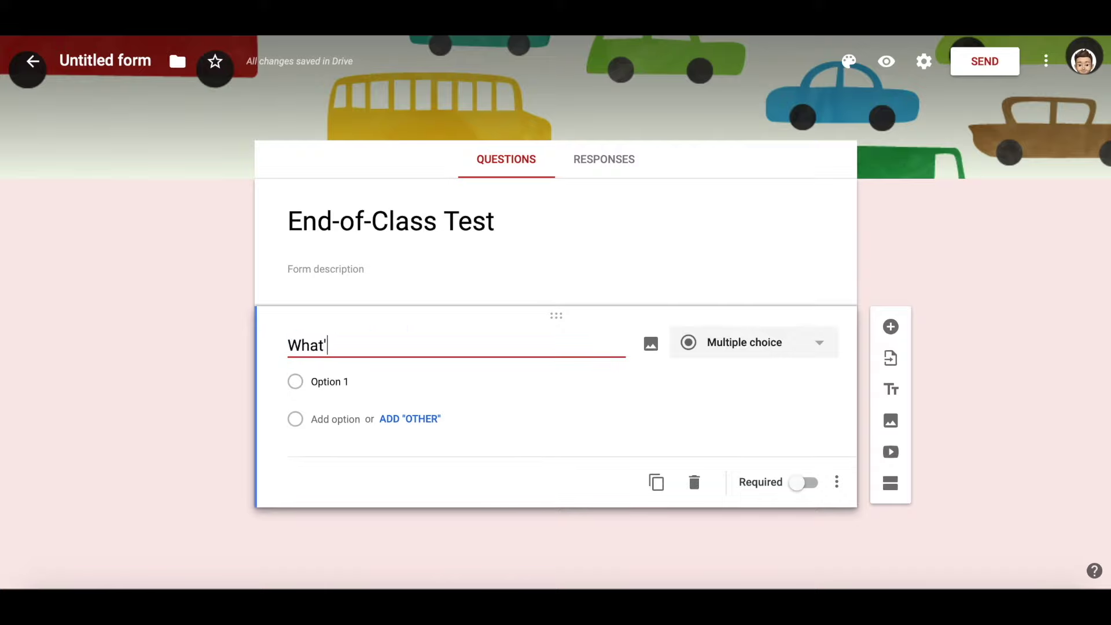
pyautogui.write('s your name?')
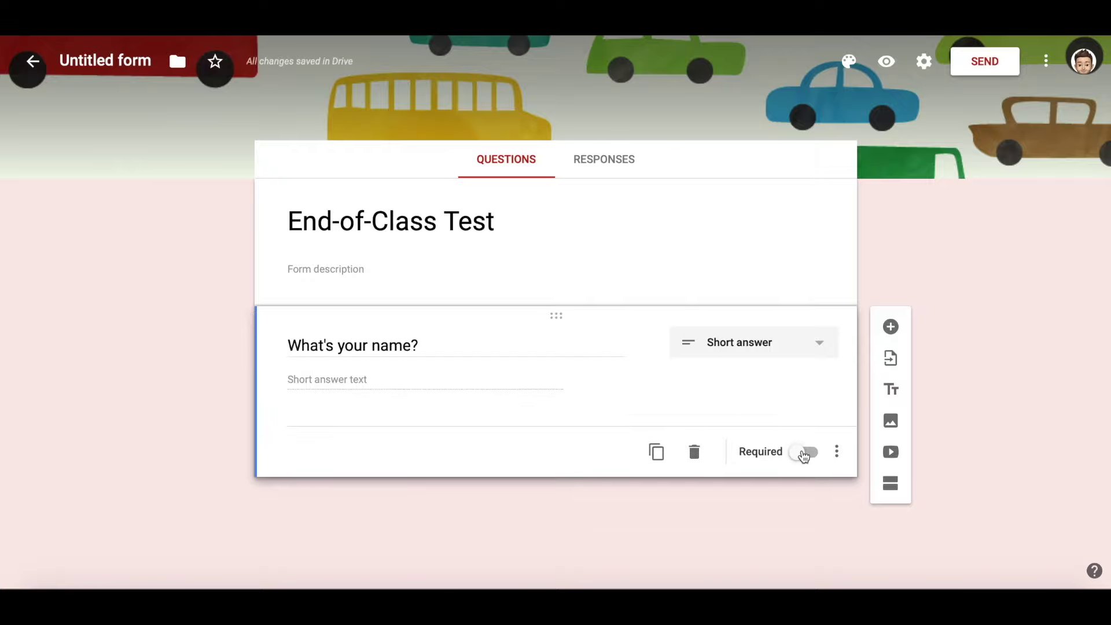
pyautogui.click(804, 457)
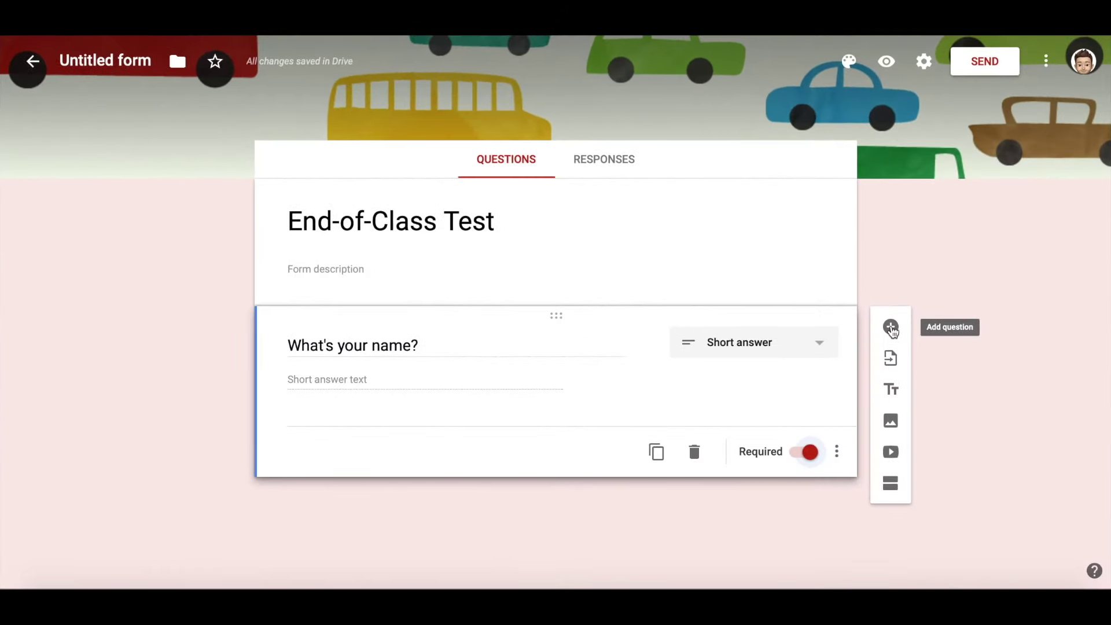
# Step: Add a required dropdown question "How old are you?" with the options 10, 11 and 12
pyautogui.click(891, 328)
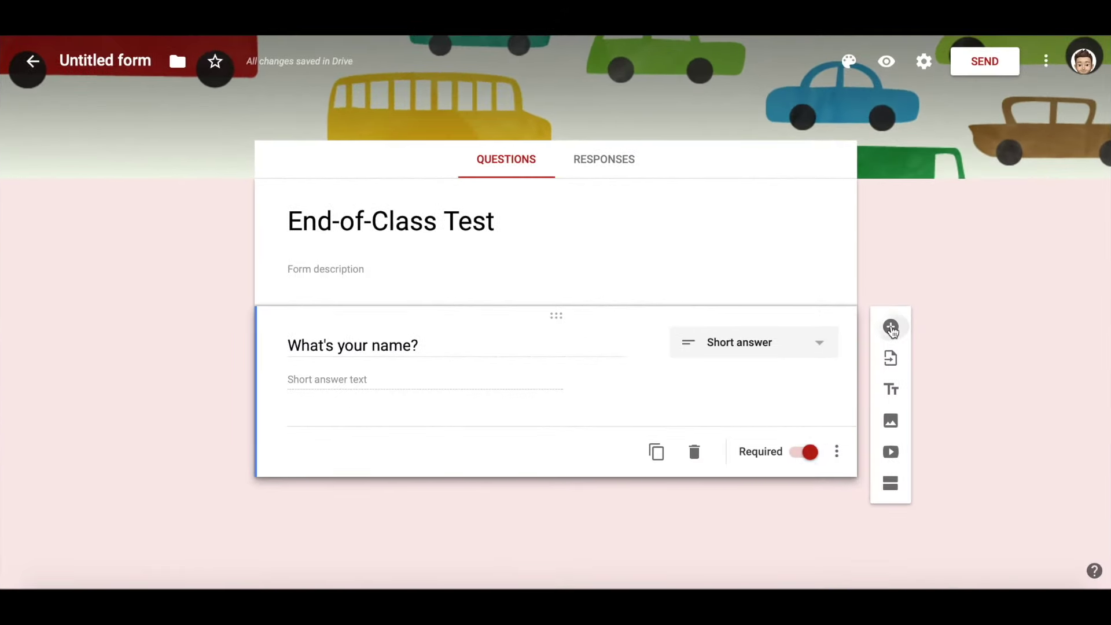
pyautogui.write('How old are')
pyautogui.write('you?')
pyautogui.write('10')
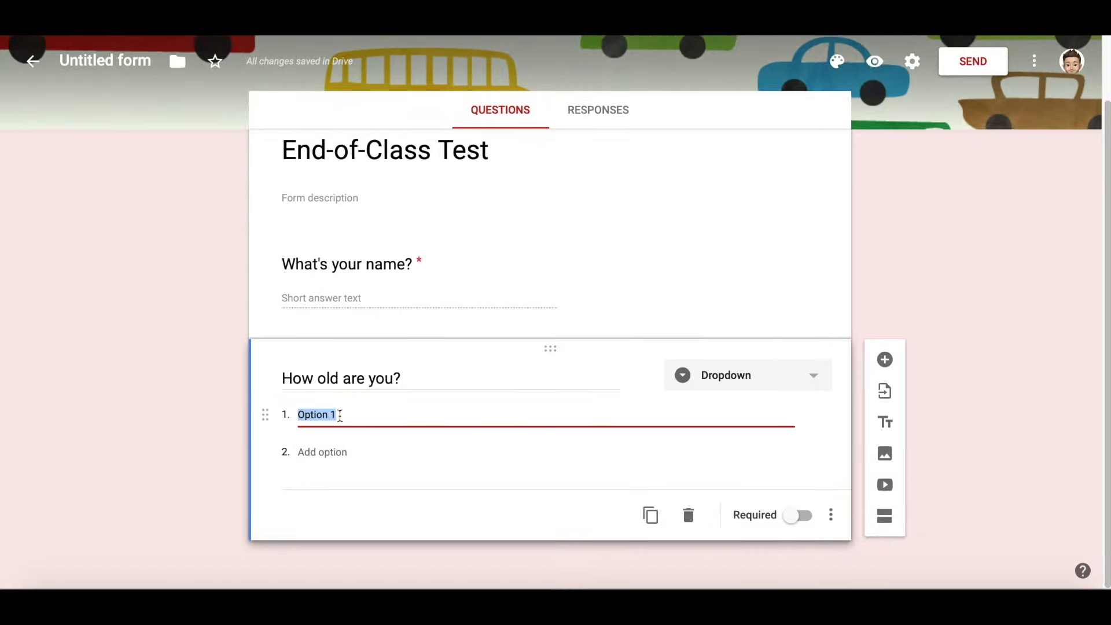
pyautogui.press('Return')
pyautogui.write('11')
pyautogui.press('Return')
pyautogui.write('12')
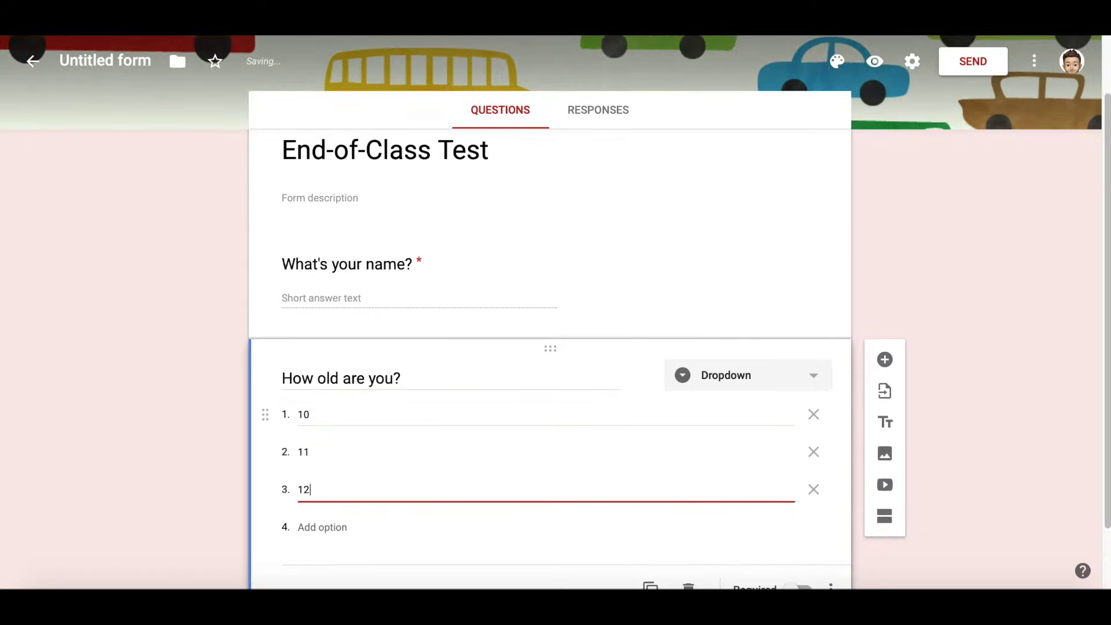
pyautogui.click(215, 428)
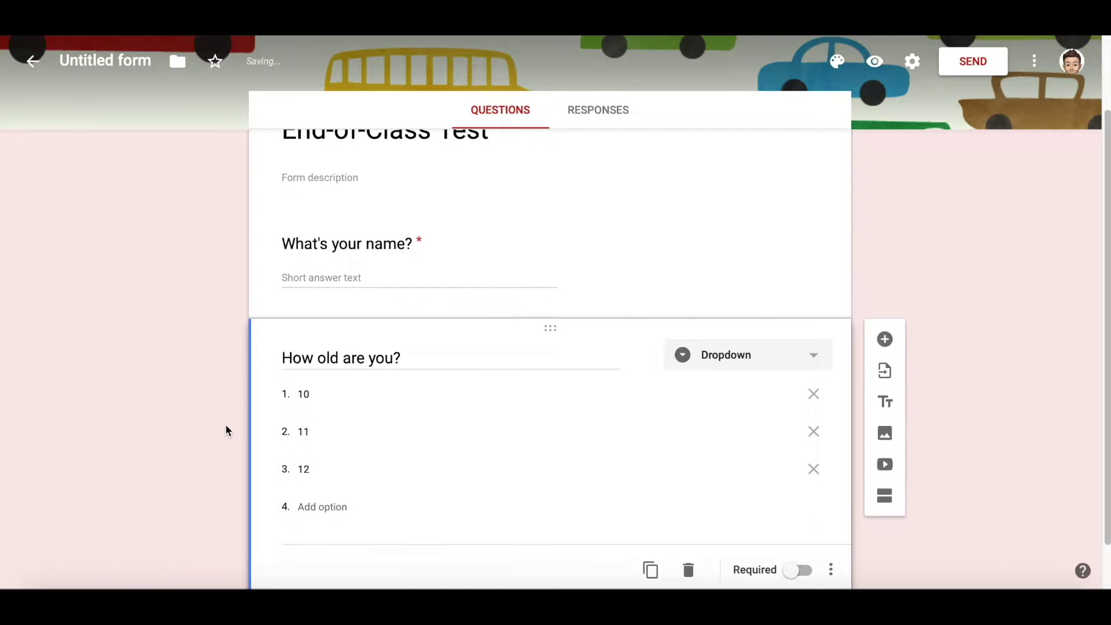
pyautogui.click(797, 517)
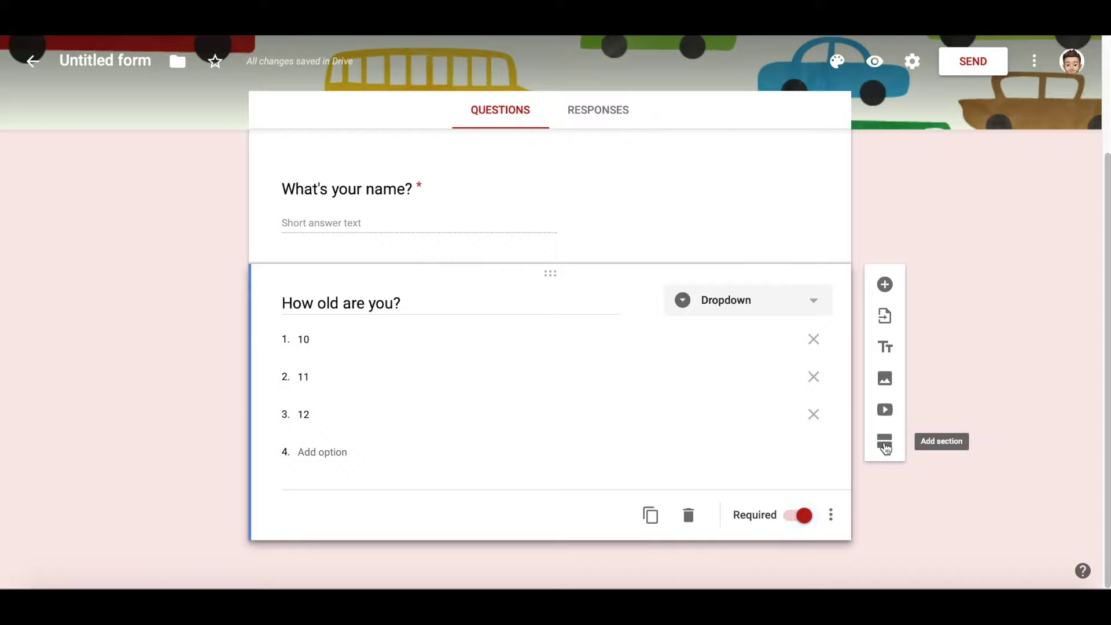
# Step: Add a second section titled "Exercise 1" with the description "Can/Can't"
pyautogui.click(885, 449)
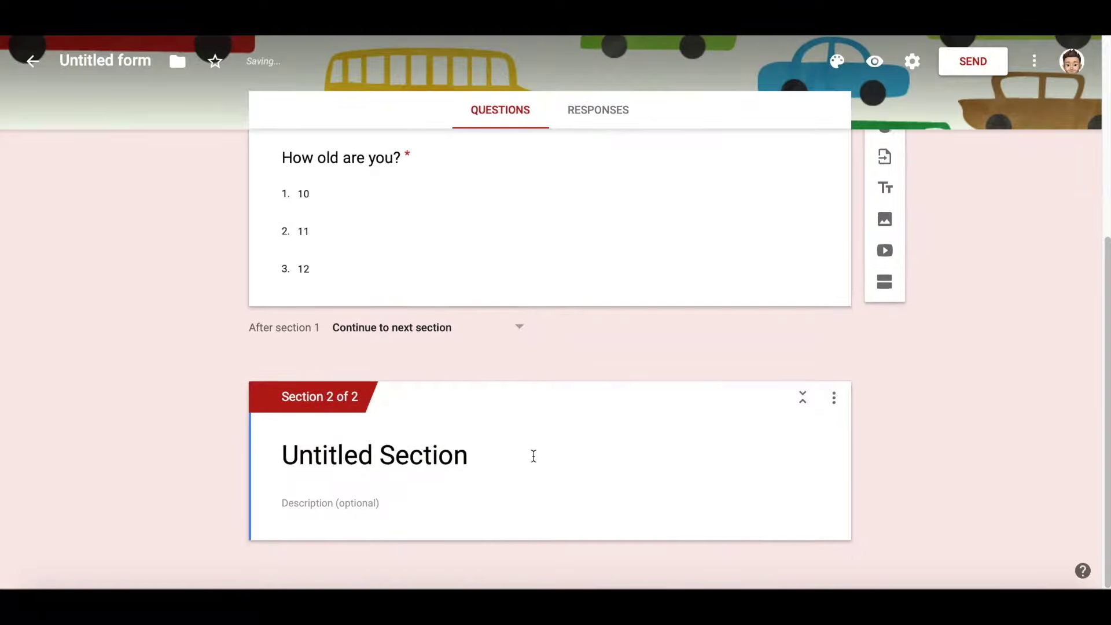
pyautogui.click(386, 445)
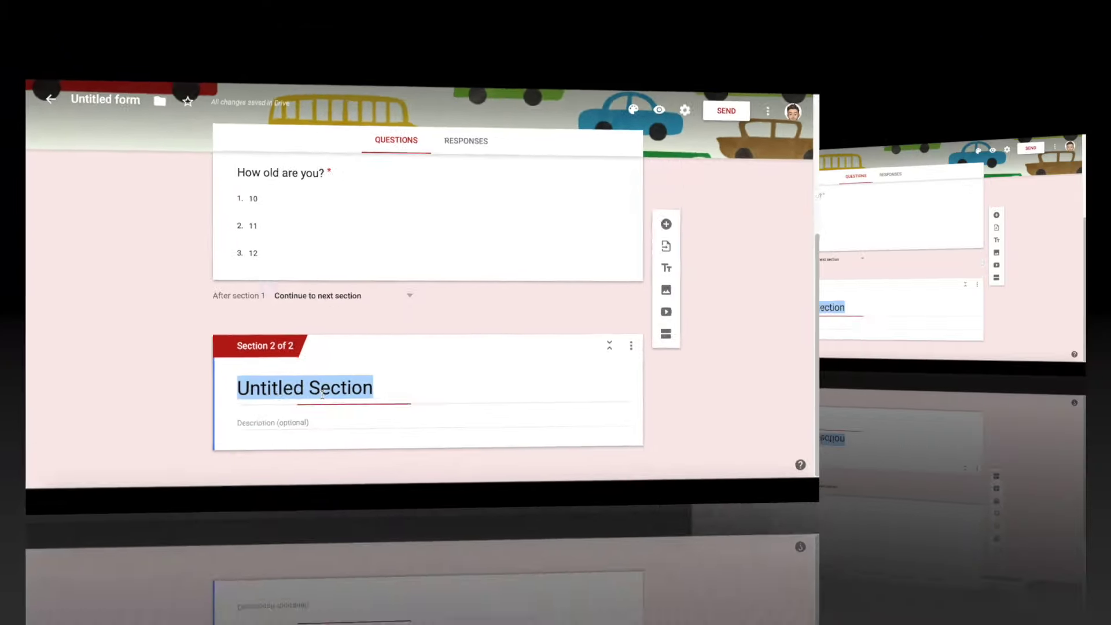
pyautogui.write('Ex')
pyautogui.write('erc')
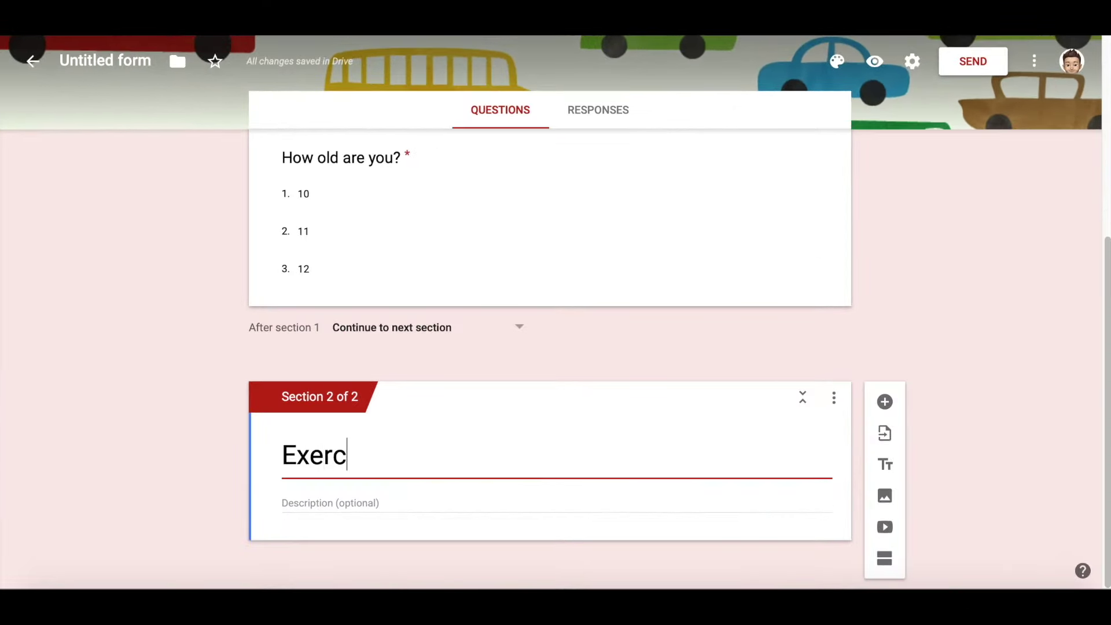
pyautogui.write('ice 1')
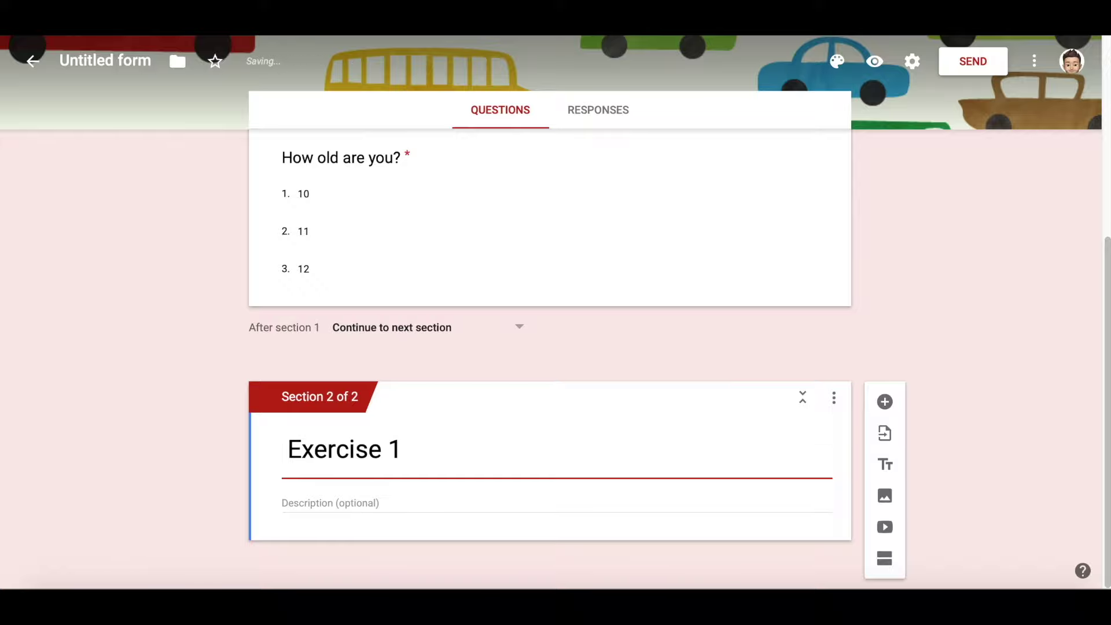
pyautogui.click(330, 503)
pyautogui.write('Ca')
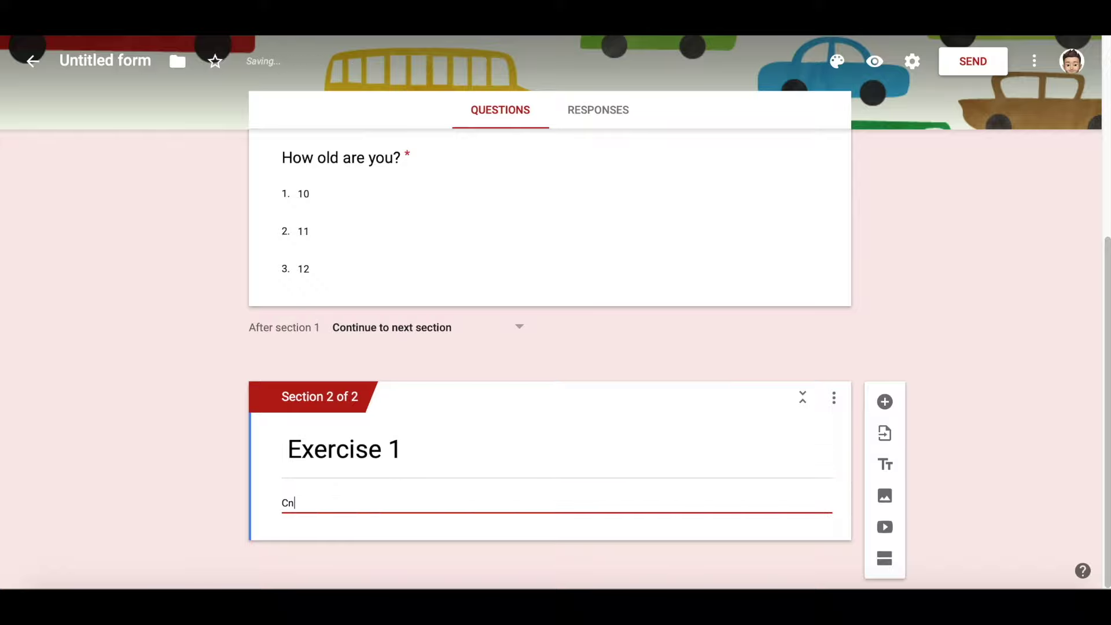
pyautogui.write('n/C')
# Step: Add a new question to the Exercise 1 section
pyautogui.scroll(4, 883, 397)
pyautogui.scroll(-2, 886, 373)
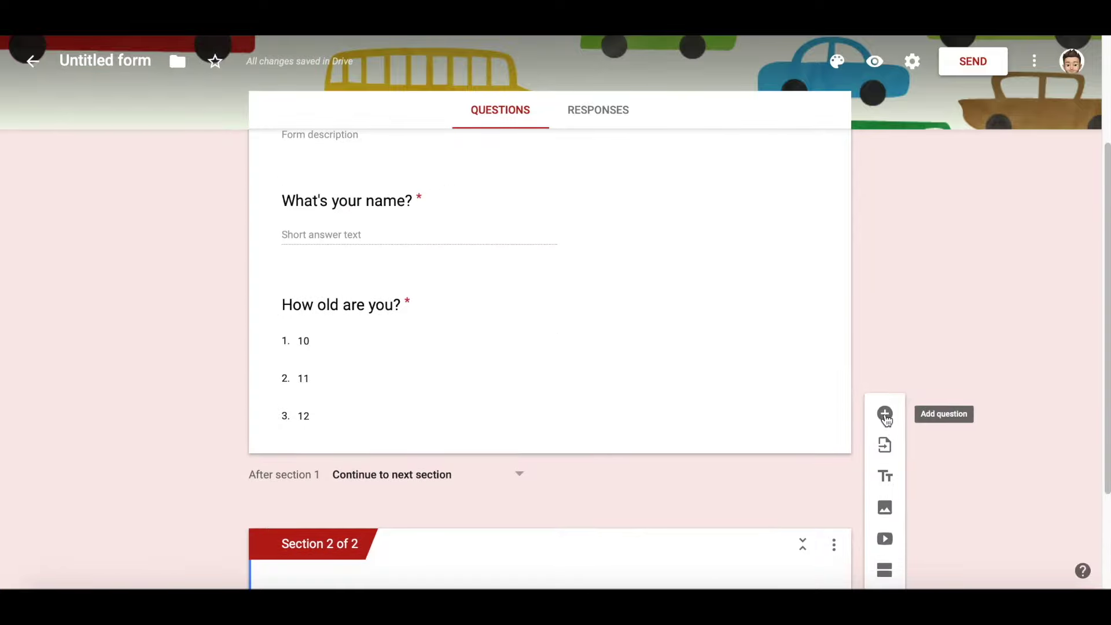
pyautogui.scroll(-3, 887, 419)
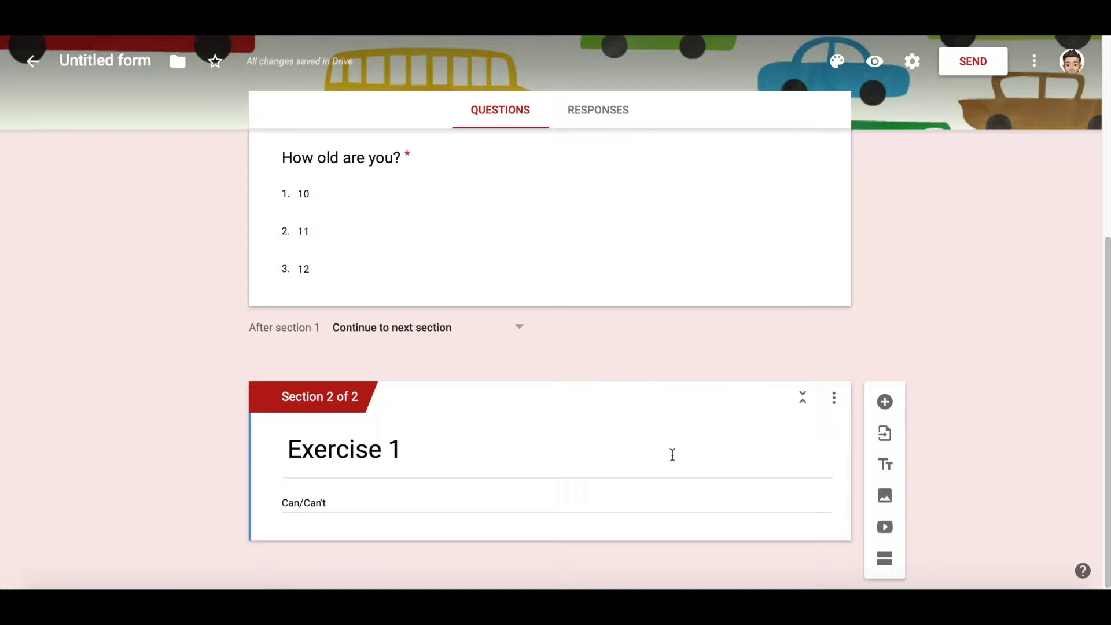
pyautogui.click(885, 401)
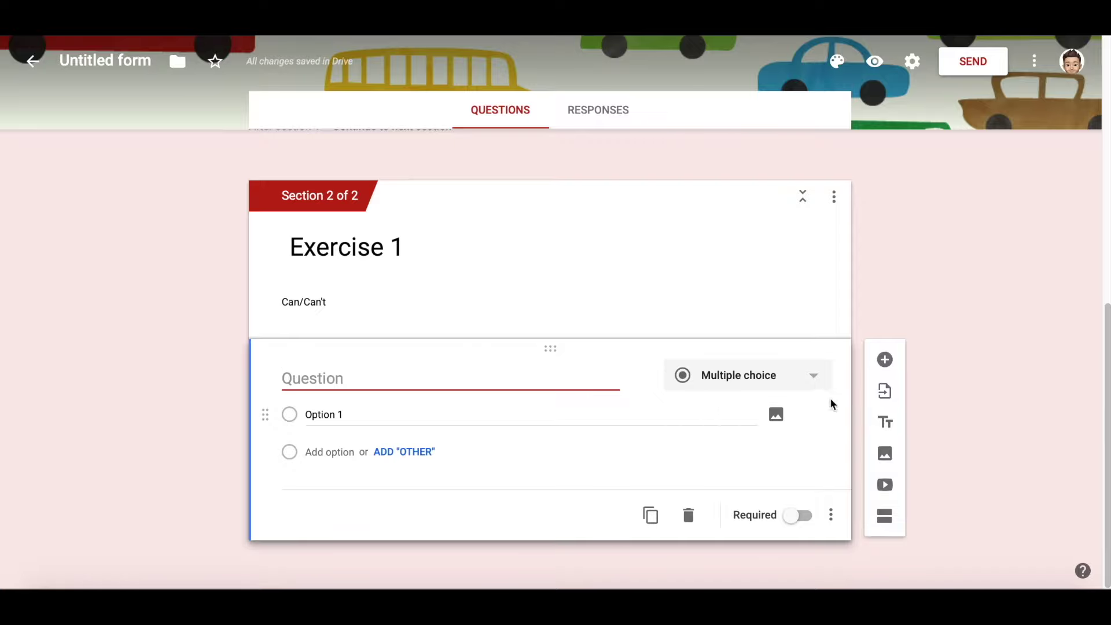
# Step: Try the Short answer and Paragraph types for the new question, and return it to Multiple choice
pyautogui.click(814, 380)
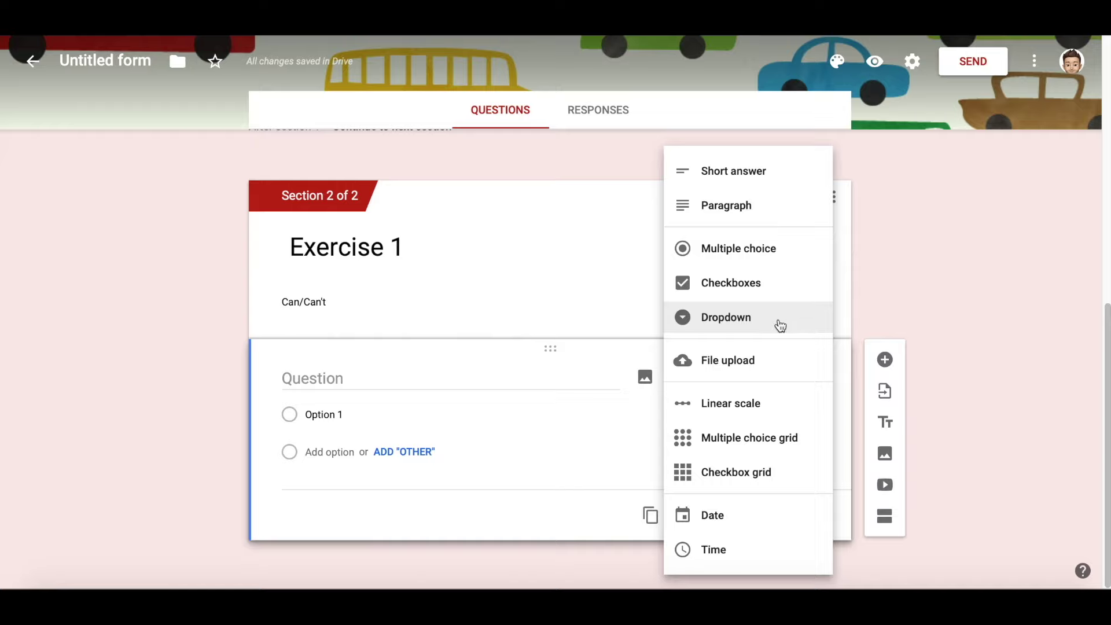
pyautogui.click(756, 171)
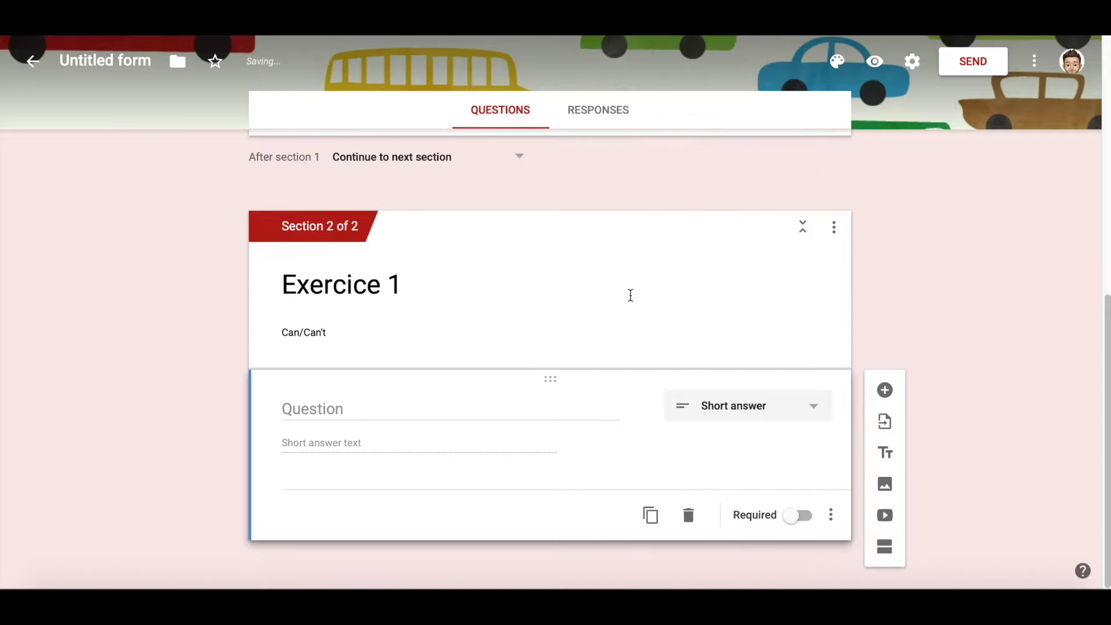
pyautogui.click(747, 405)
pyautogui.click(728, 204)
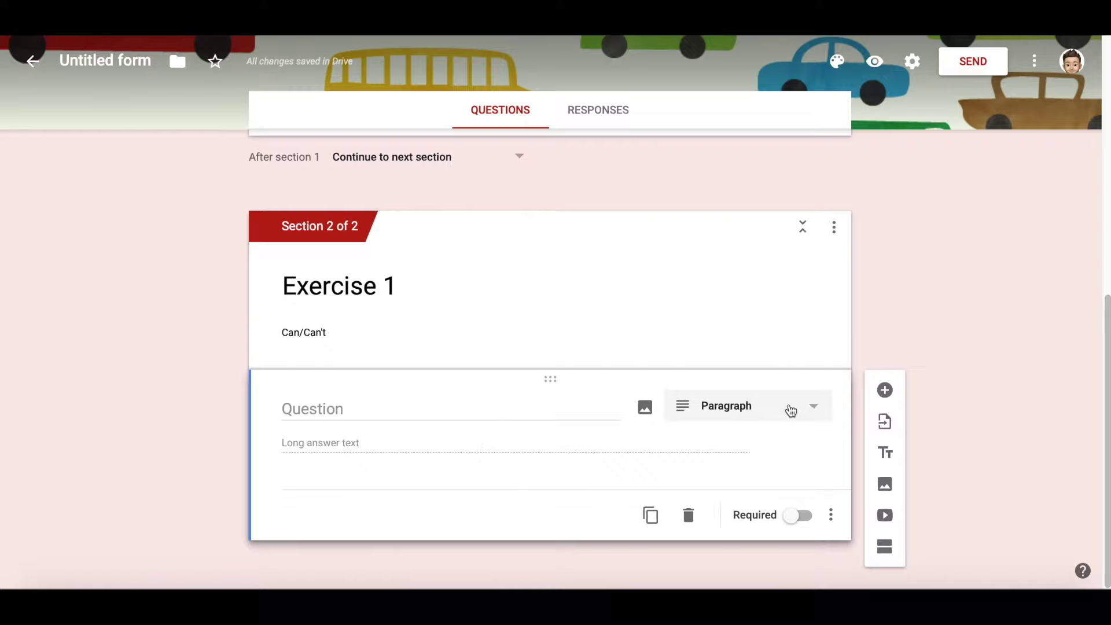
pyautogui.click(808, 414)
pyautogui.click(769, 253)
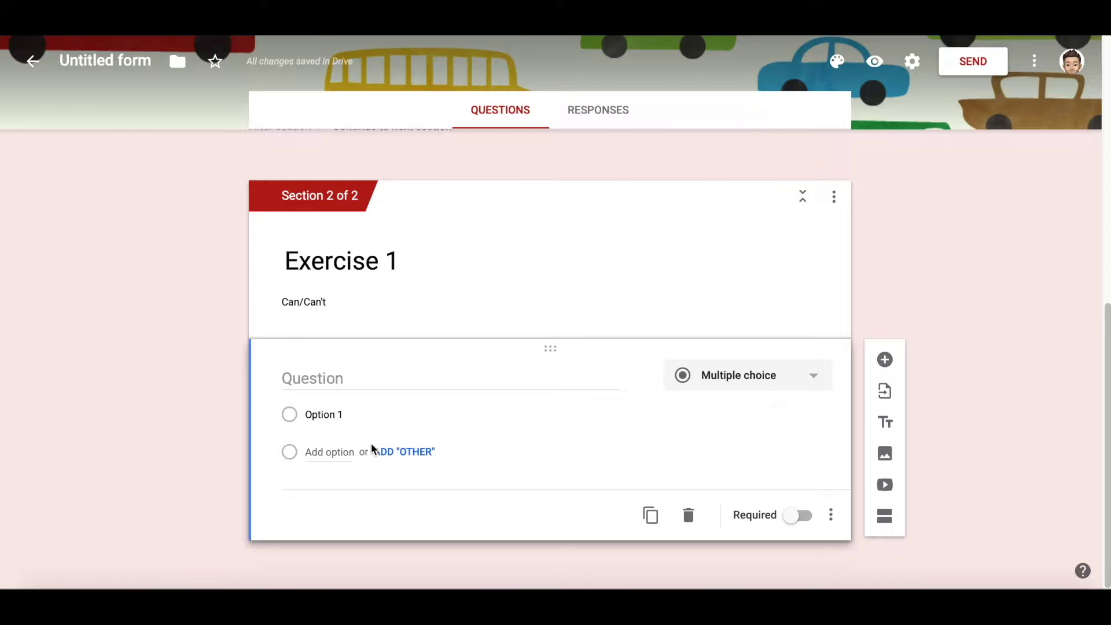
# Step: Add an "Other" option to the new question and change its type to Checkboxes
pyautogui.click(423, 456)
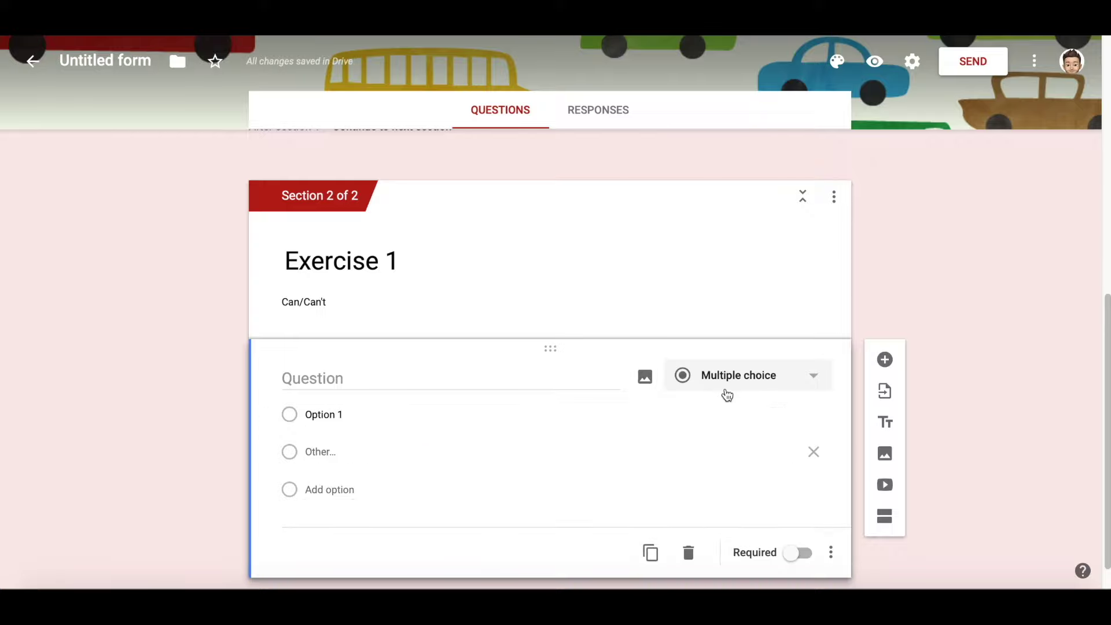
pyautogui.click(768, 386)
pyautogui.click(741, 292)
pyautogui.click(298, 424)
pyautogui.click(291, 456)
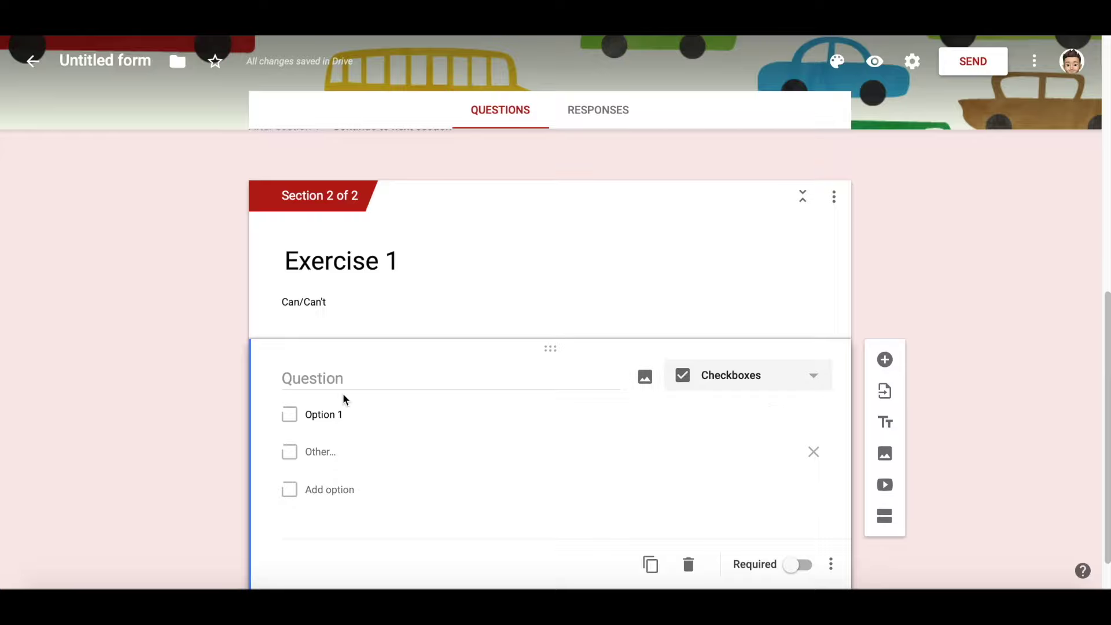
# Step: Try the Dropdown type for the new question in the Exercise 1 section, and set it to Multiple choice
pyautogui.click(712, 379)
pyautogui.click(722, 325)
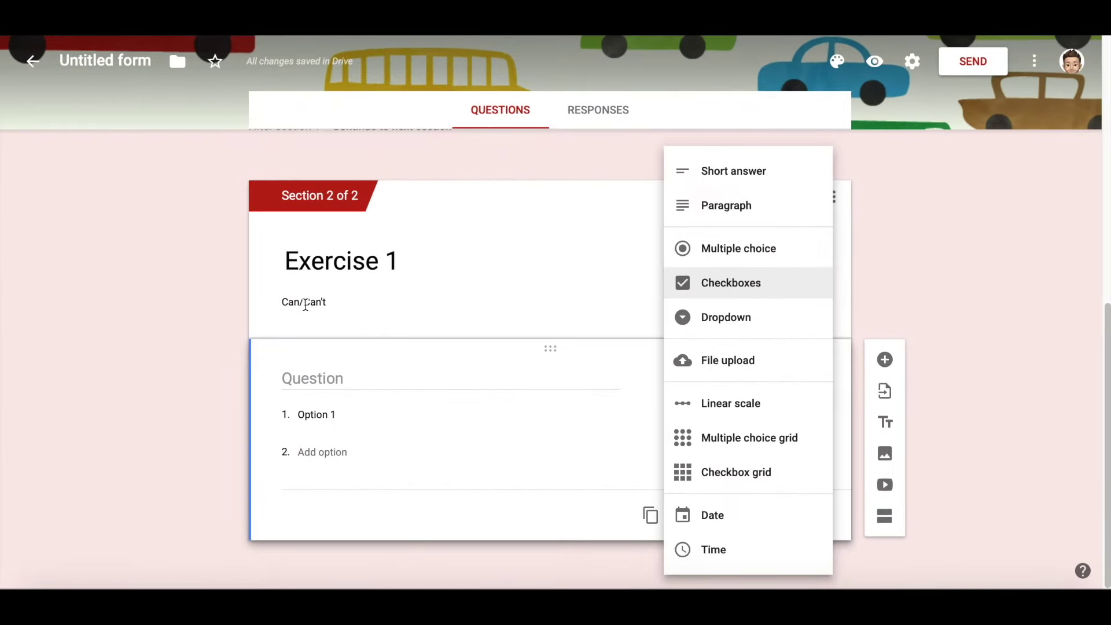
pyautogui.click(742, 260)
# Step: Title the question "Can a bird fly?" and enter the answer options "Yes, it can" and "No, it can't"
pyautogui.click(349, 375)
pyautogui.write('Can a bird fly')
pyautogui.press('Tab')
pyautogui.press('Tab')
pyautogui.press('Tab')
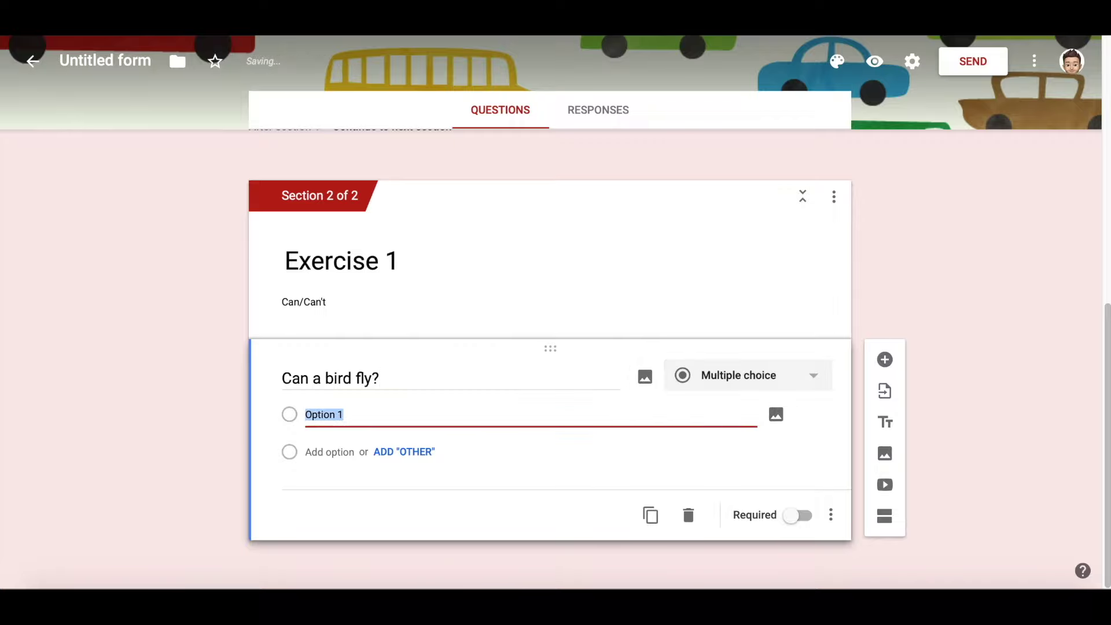
pyautogui.write('Yes, it')
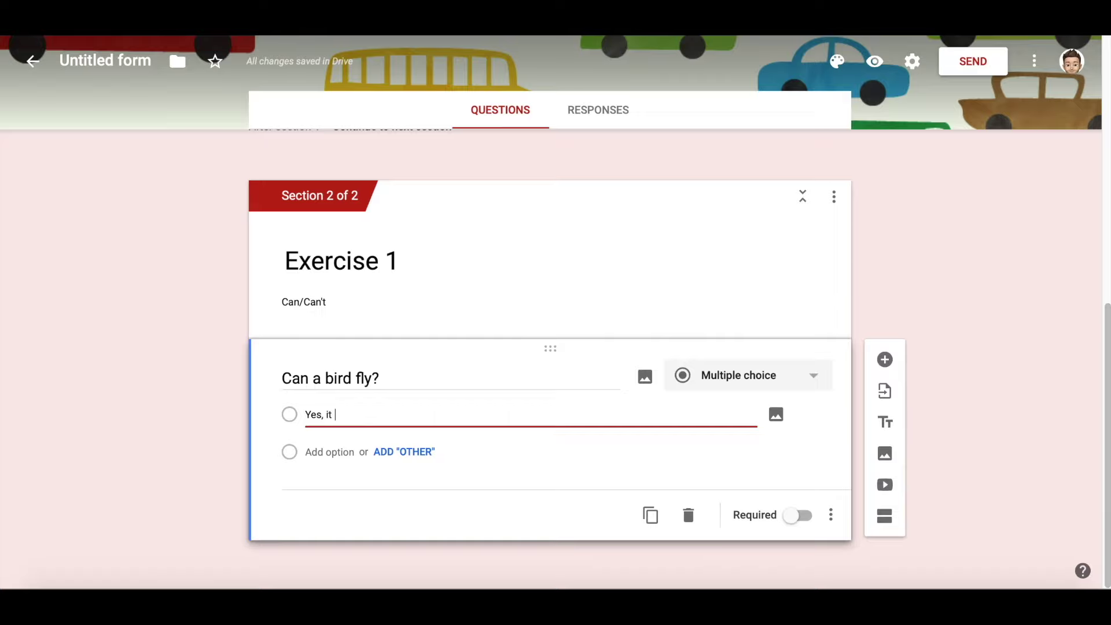
pyautogui.write(' can')
pyautogui.press('Return')
pyautogui.write("No, it can't")
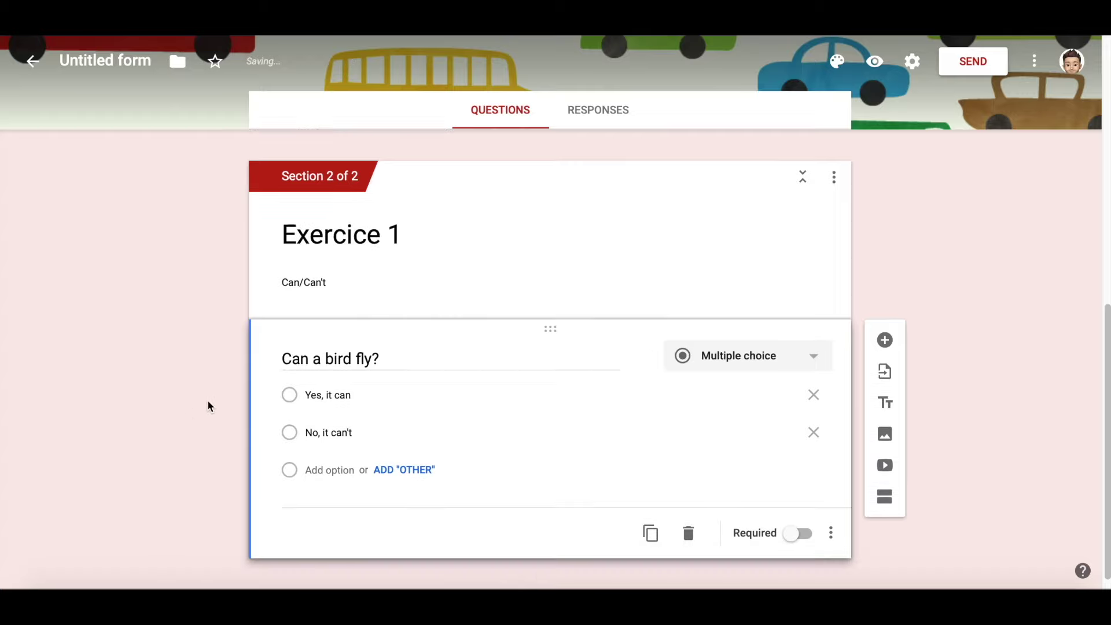
# Step: Search Google images for "bird" and add the flying hummingbird photo to the "Can a bird fly?" question
pyautogui.click(646, 359)
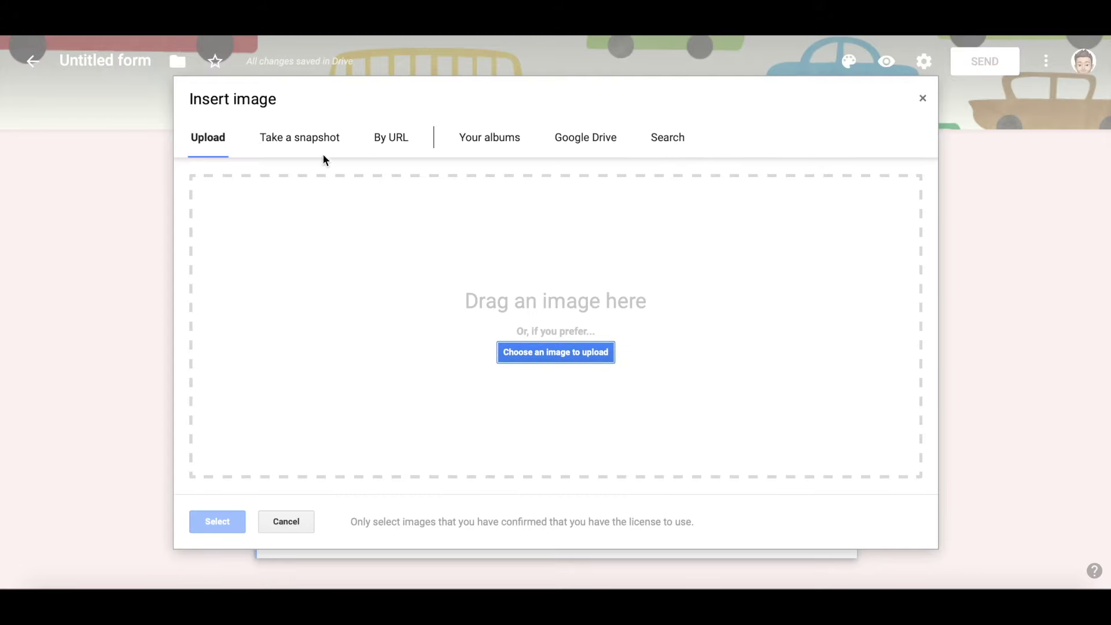
pyautogui.click(658, 146)
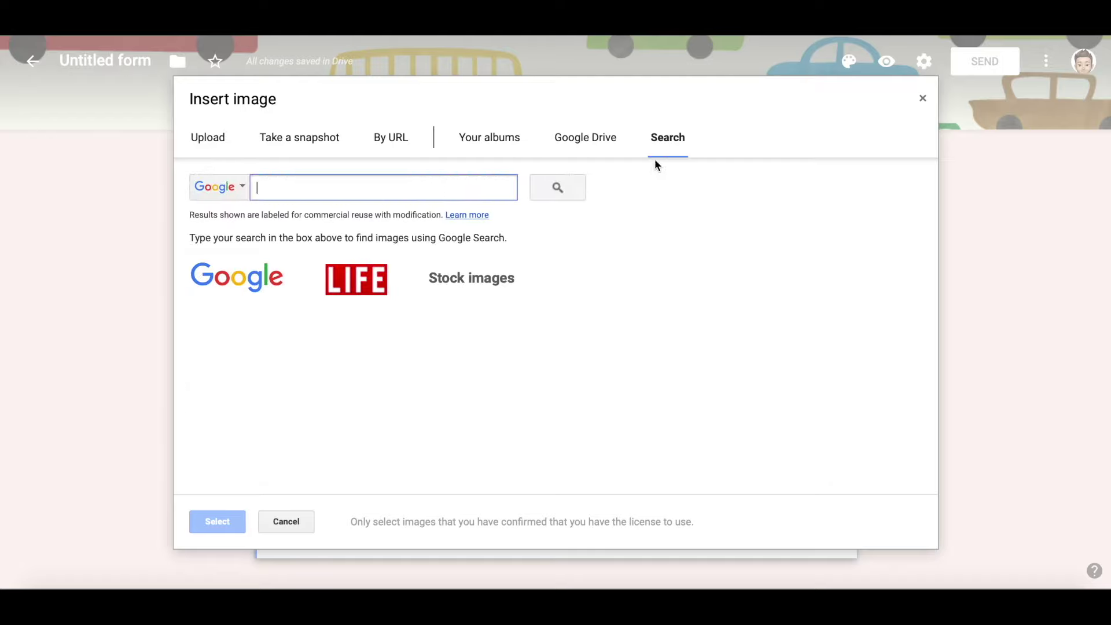
pyautogui.write('bird')
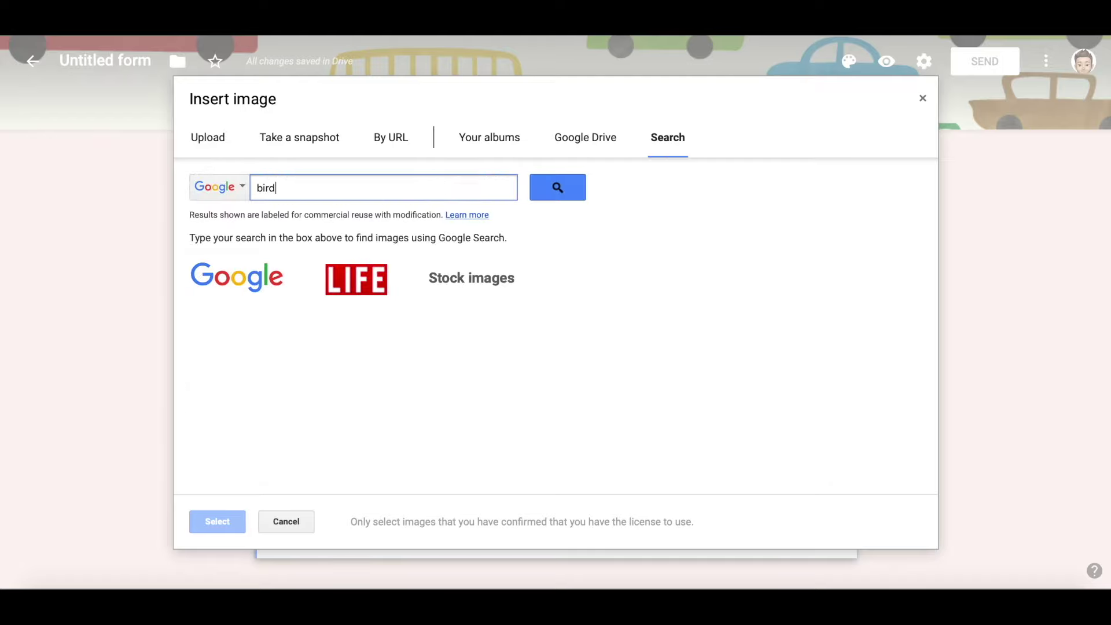
pyautogui.press('Return')
pyautogui.scroll(-1, 467, 229)
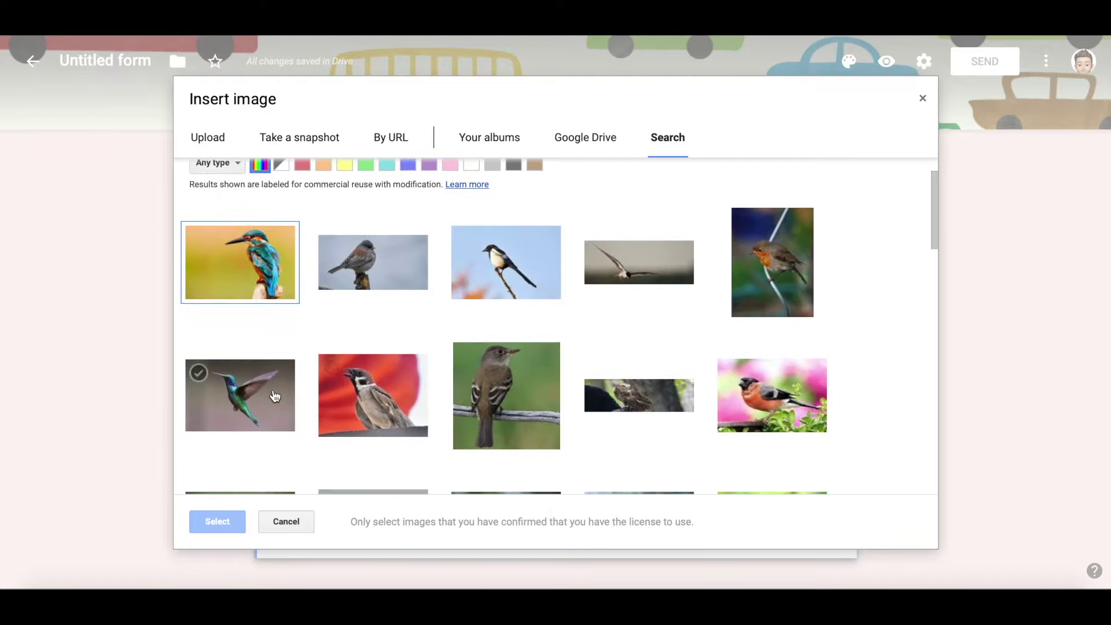
pyautogui.click(243, 393)
pyautogui.click(219, 522)
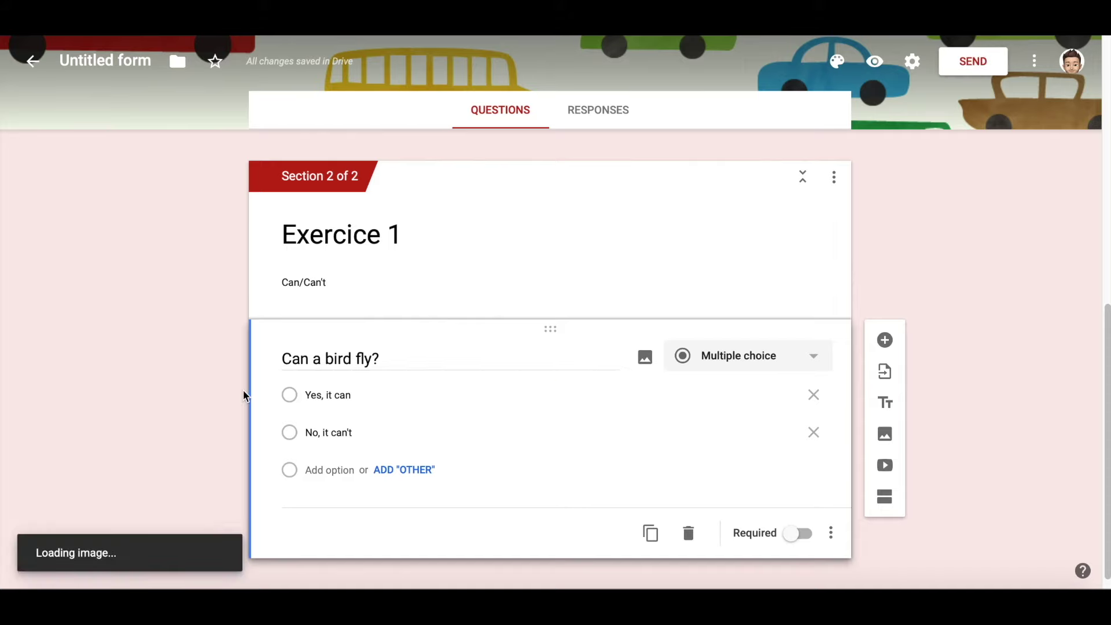
pyautogui.scroll(-5, 268, 351)
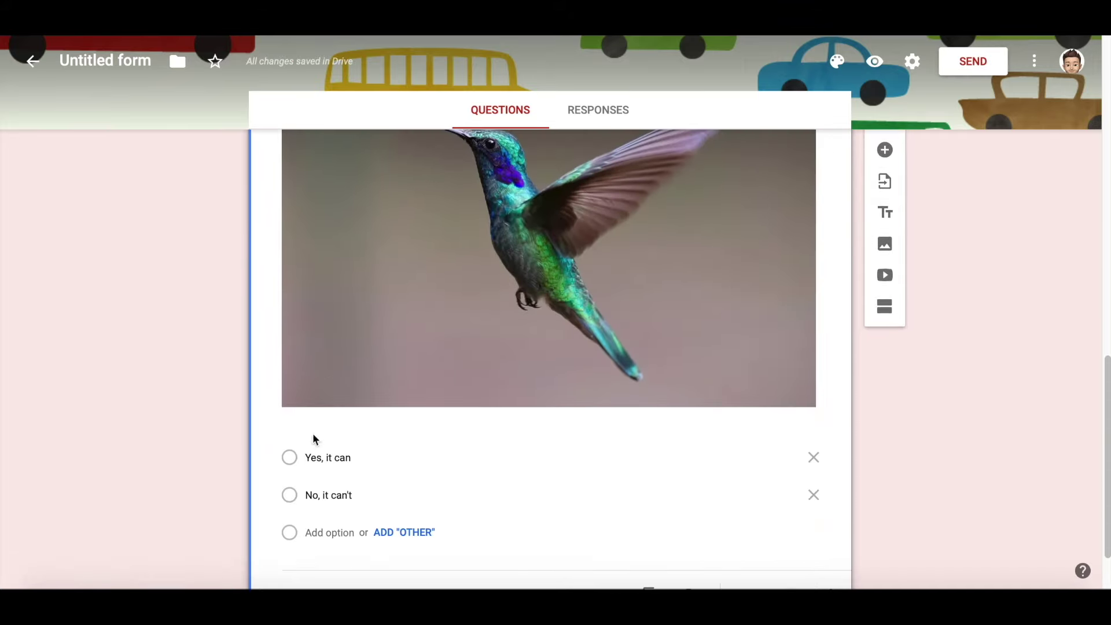
pyautogui.scroll(4, 493, 276)
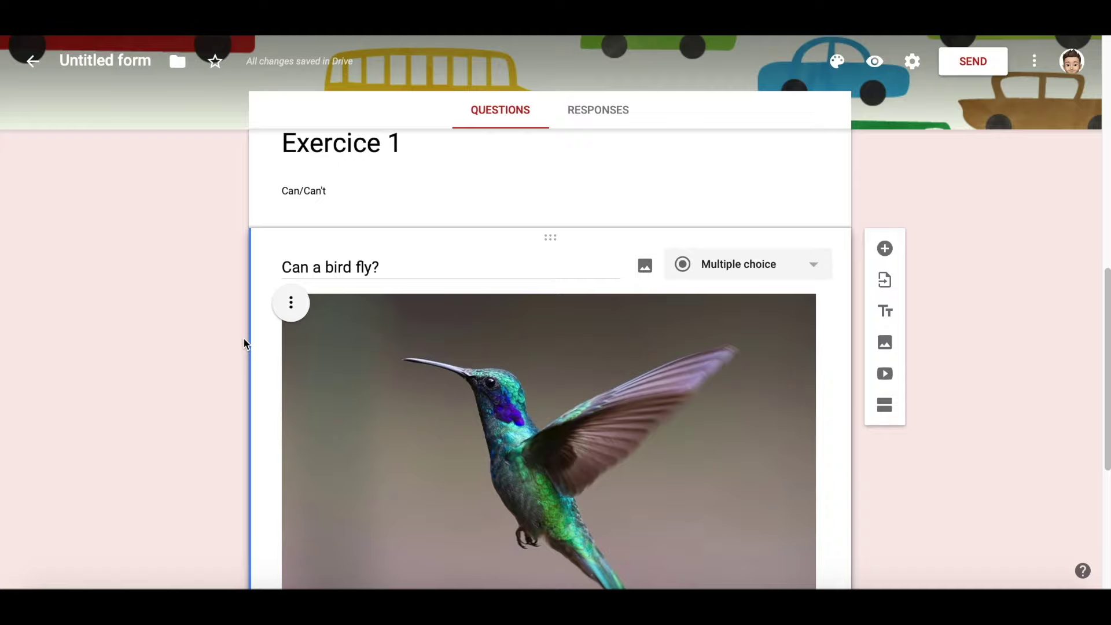
# Step: Duplicate the bird question and change the copy's title to "Can a dog fly?"
pyautogui.scroll(-6, 243, 342)
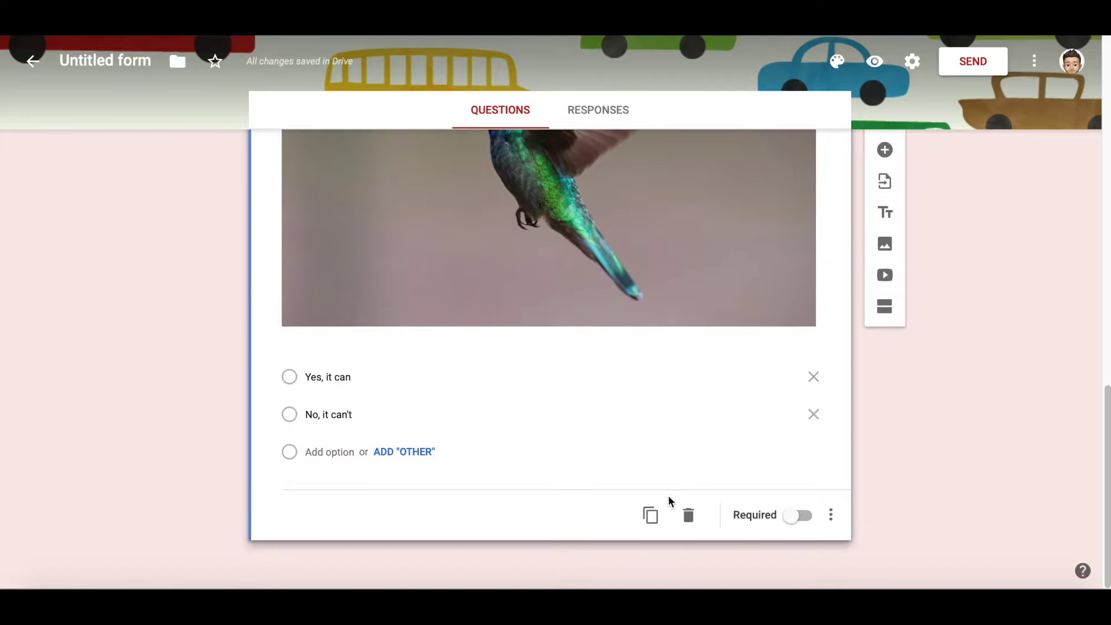
pyautogui.click(651, 521)
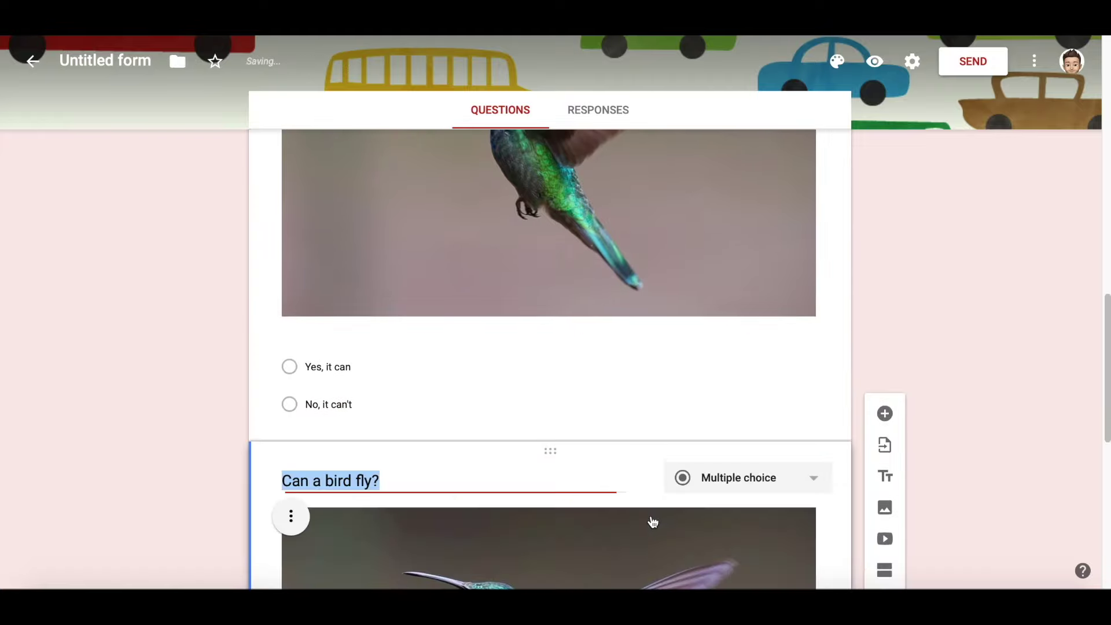
pyautogui.doubleClick(340, 260)
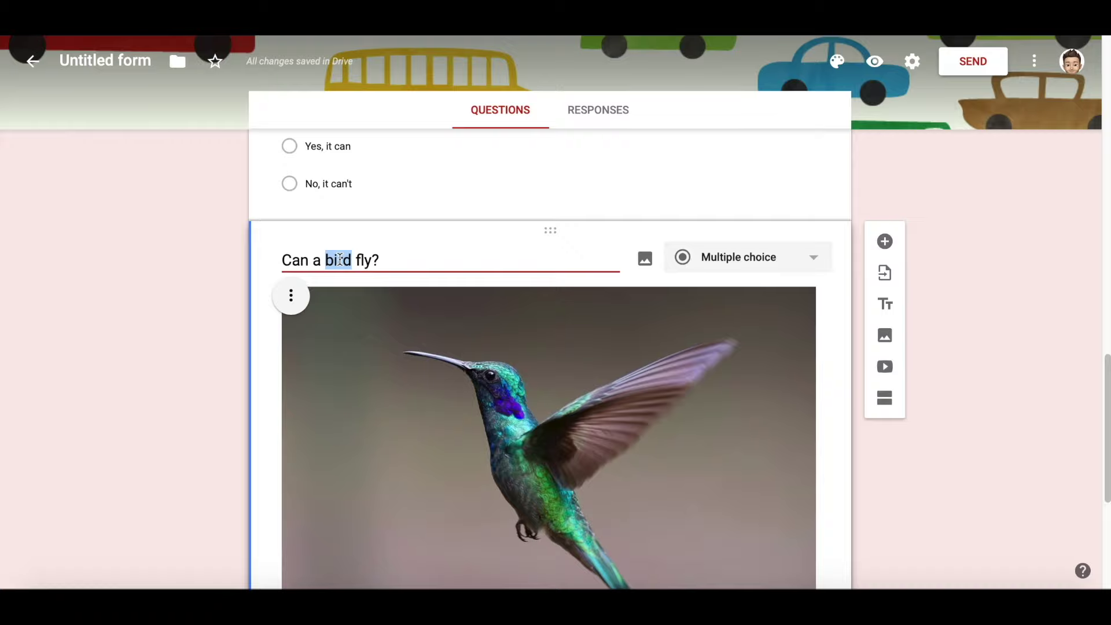
pyautogui.write('dog')
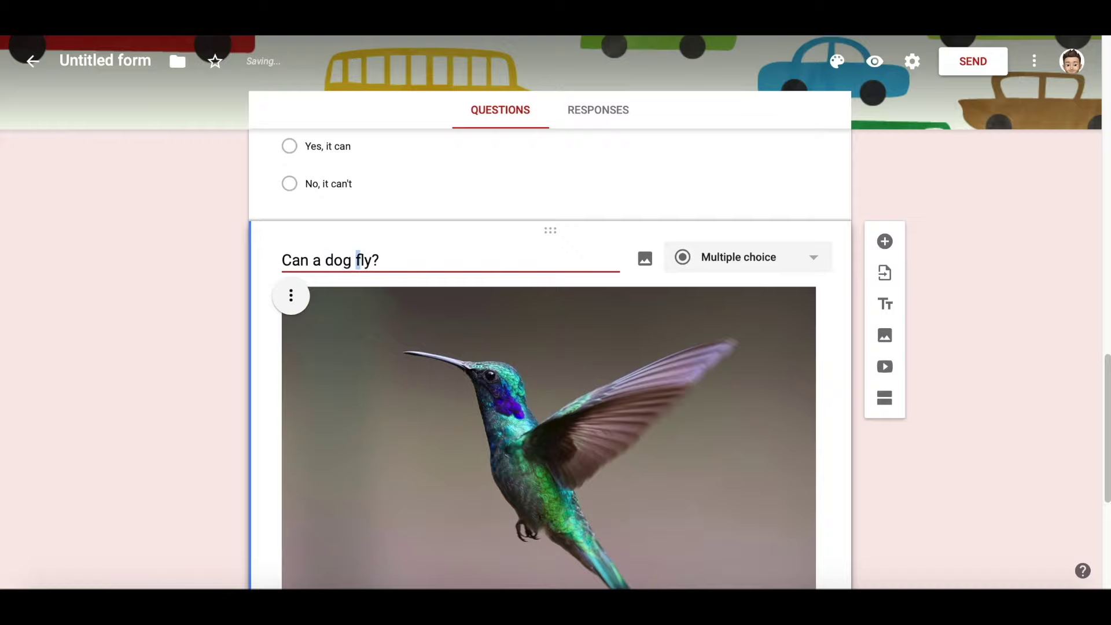
# Step: Replace the image in "Can a dog fly?" with the photo of a tan dog among yellow flowers, found by searching for "dog"
pyautogui.scroll(-4, 365, 408)
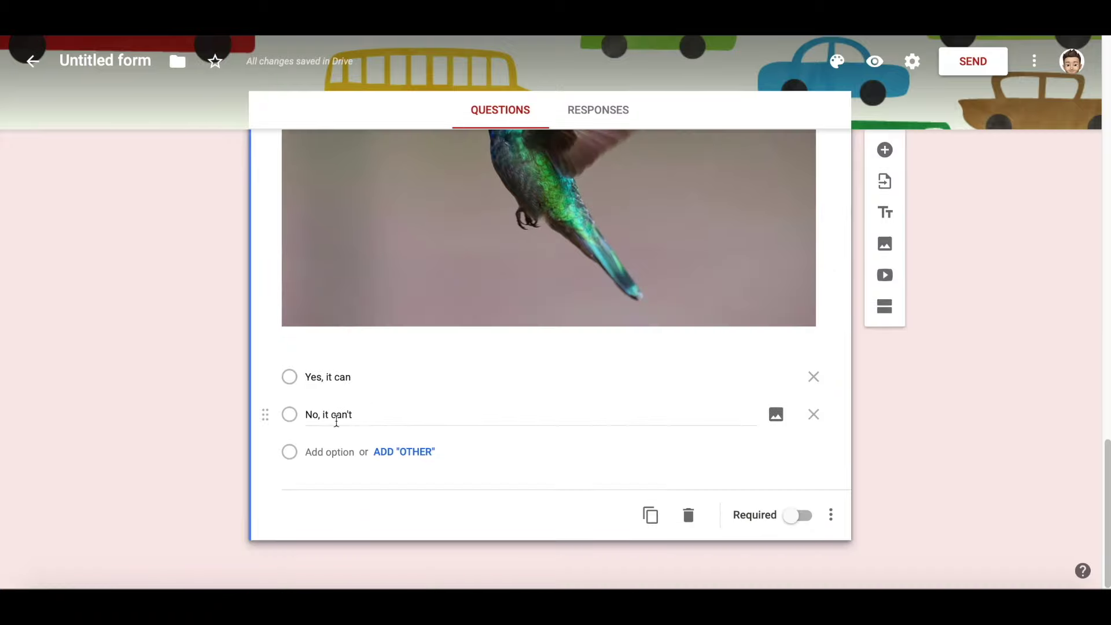
pyautogui.scroll(4, 422, 427)
pyautogui.click(550, 382)
pyautogui.click(677, 241)
pyautogui.click(646, 219)
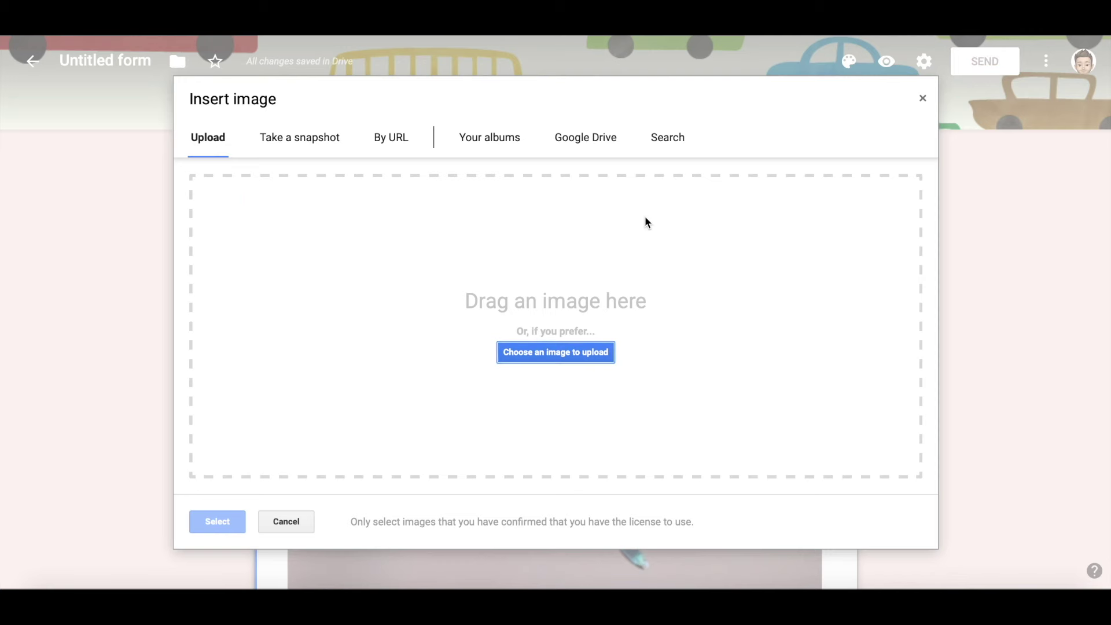
pyautogui.click(671, 142)
pyautogui.write('dog')
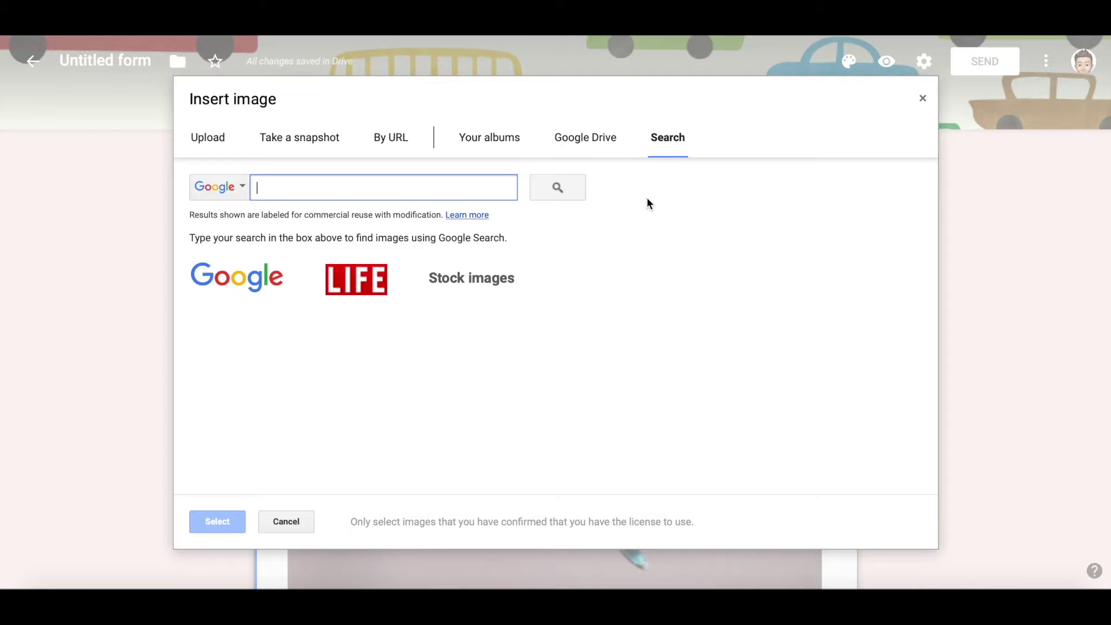
pyautogui.press('Return')
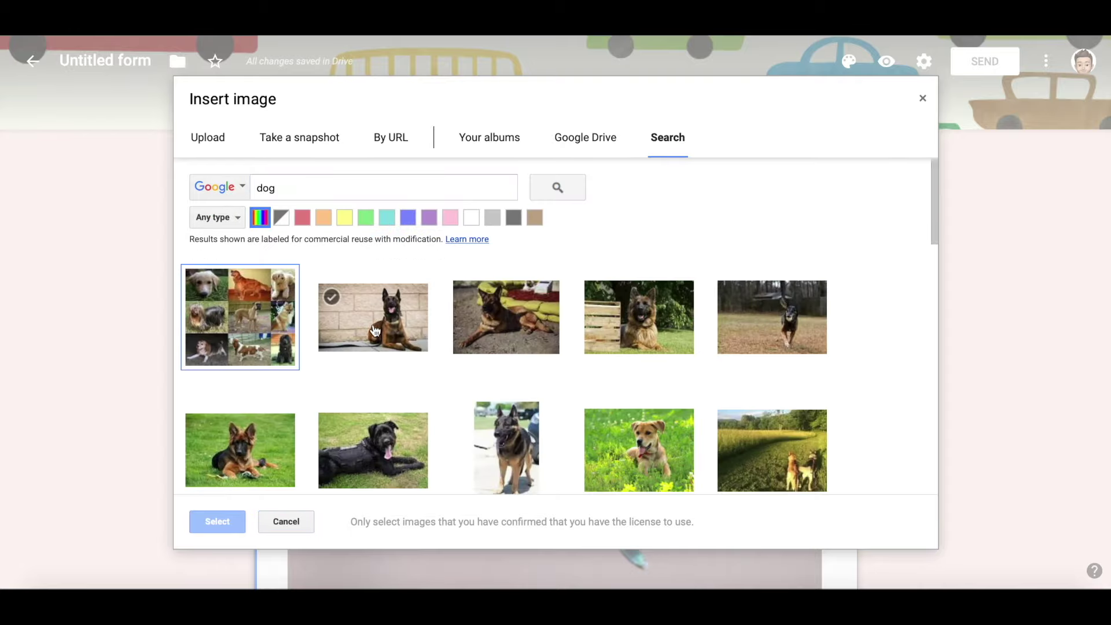
pyautogui.scroll(-2, 565, 313)
pyautogui.click(647, 341)
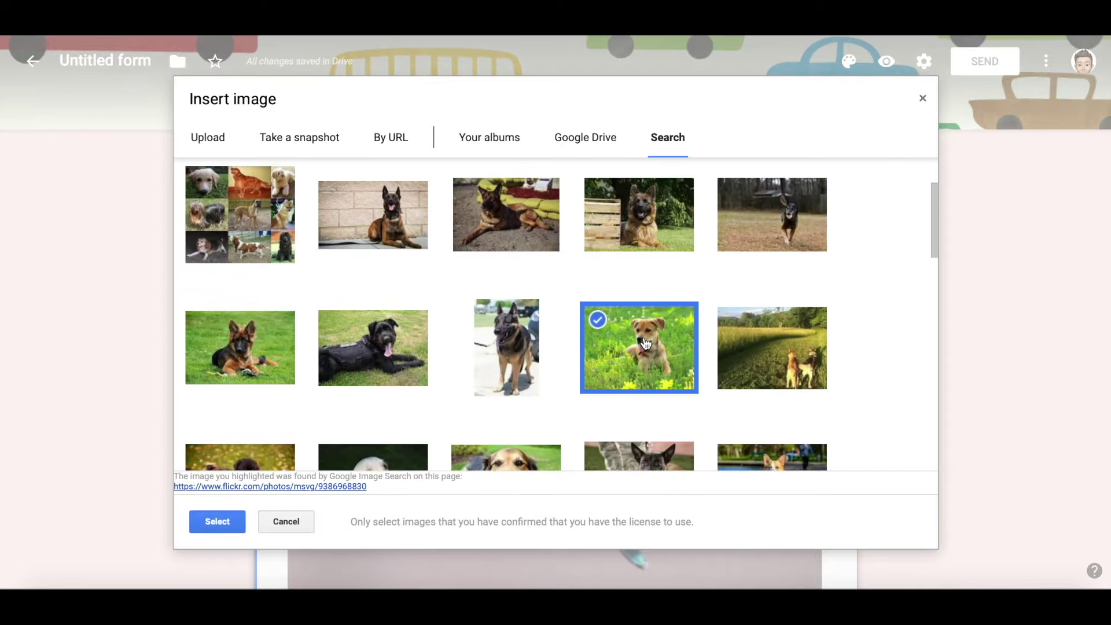
pyautogui.click(226, 523)
# Step: Duplicate the dog question and change the copy's title to "Can a cat sing?"
pyautogui.scroll(-5, 560, 434)
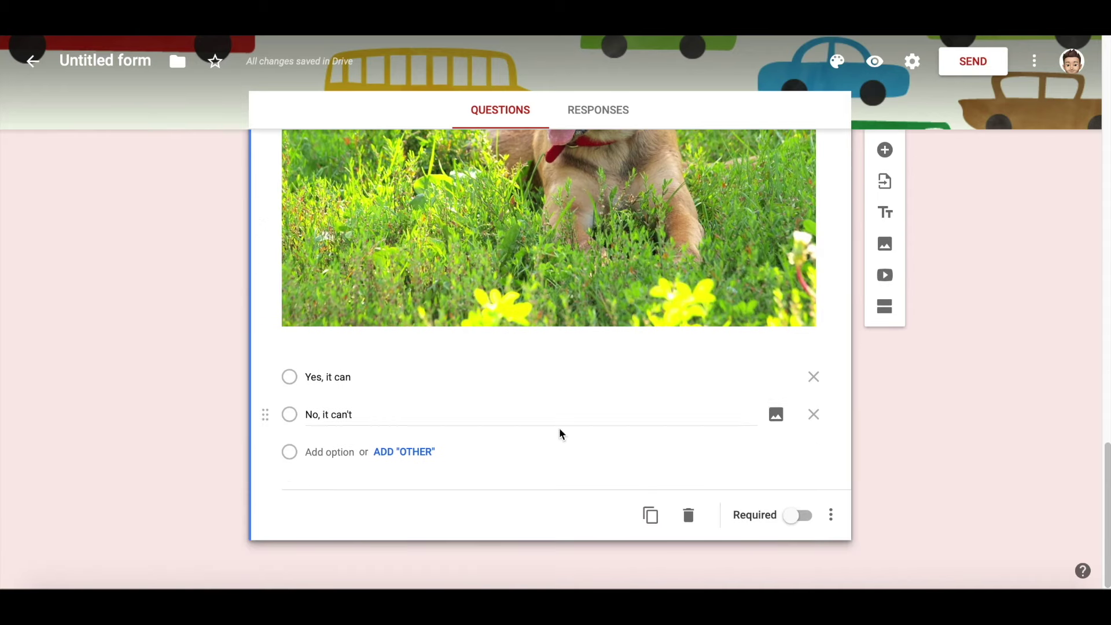
pyautogui.click(647, 514)
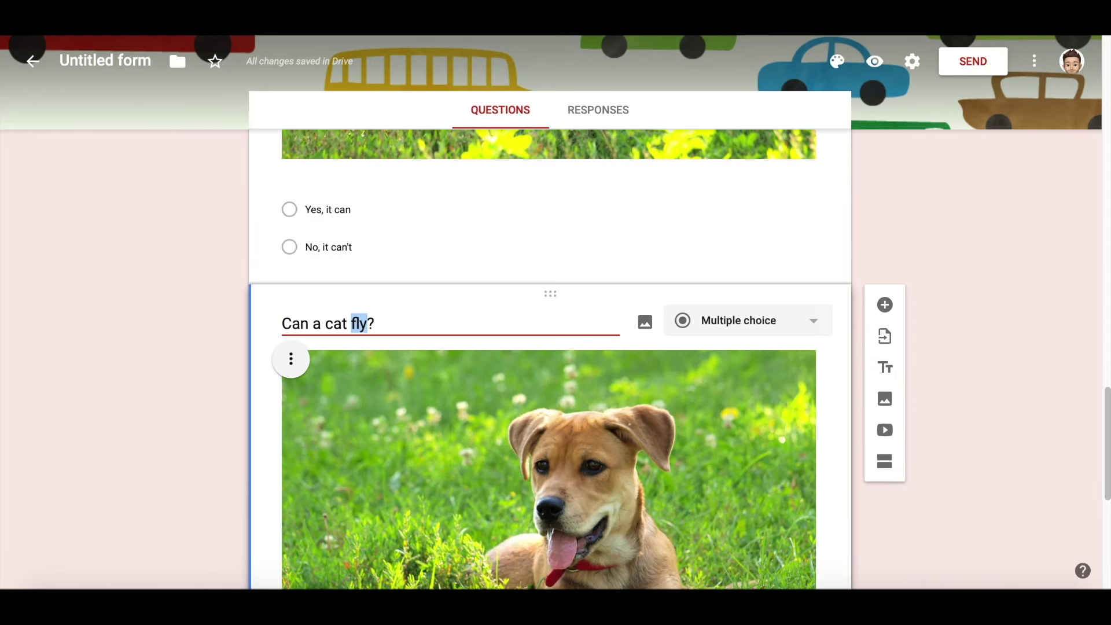
pyautogui.write('sing?')
# Step: Replace the image in "Can a cat sing?" with a photo of a pale kitten, found by searching for "cat"
pyautogui.click(645, 322)
pyautogui.click(668, 137)
pyautogui.write('cat')
pyautogui.click(559, 187)
pyautogui.doubleClick(791, 336)
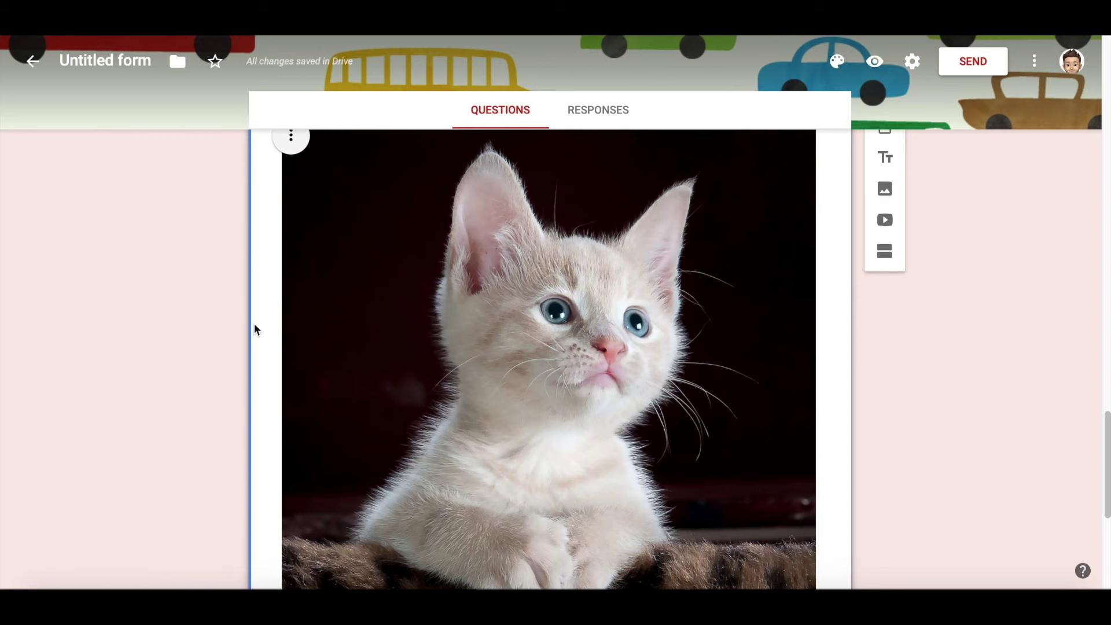
# Step: Make the "Can a bird fly?" question required
pyautogui.scroll(15, 293, 395)
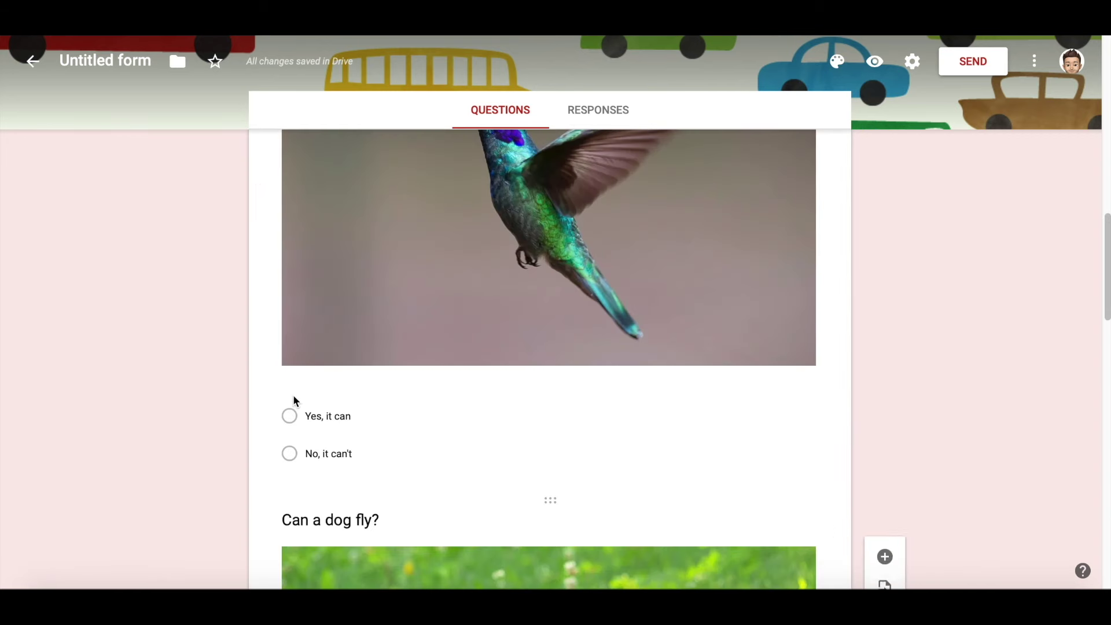
pyautogui.scroll(-6, 281, 387)
pyautogui.scroll(-2, 275, 388)
pyautogui.click(446, 280)
pyautogui.scroll(-6, 483, 315)
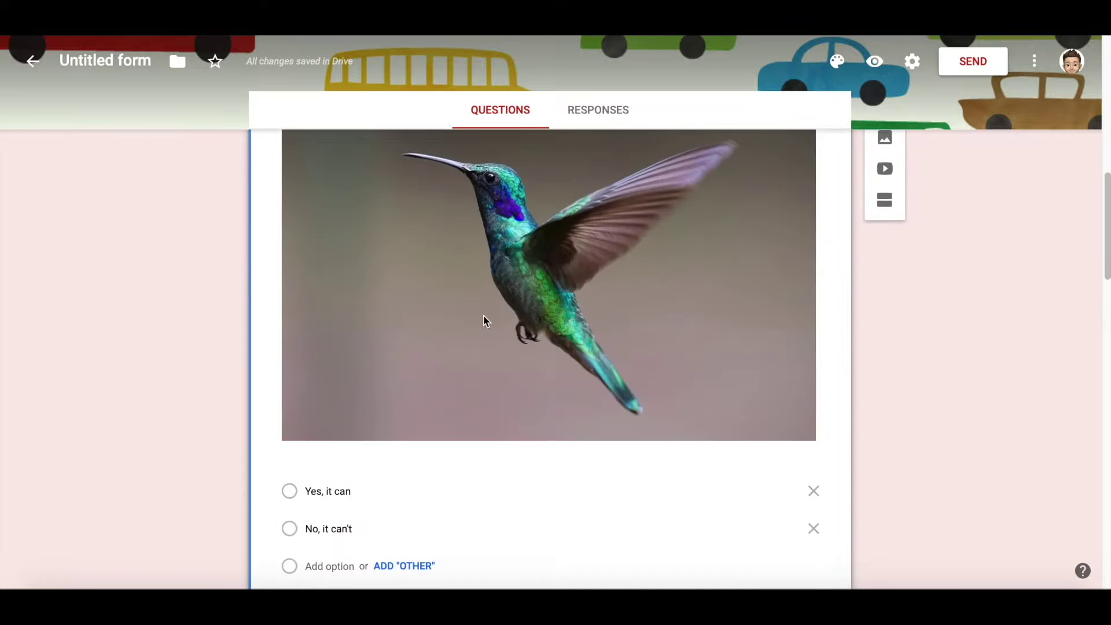
pyautogui.click(798, 473)
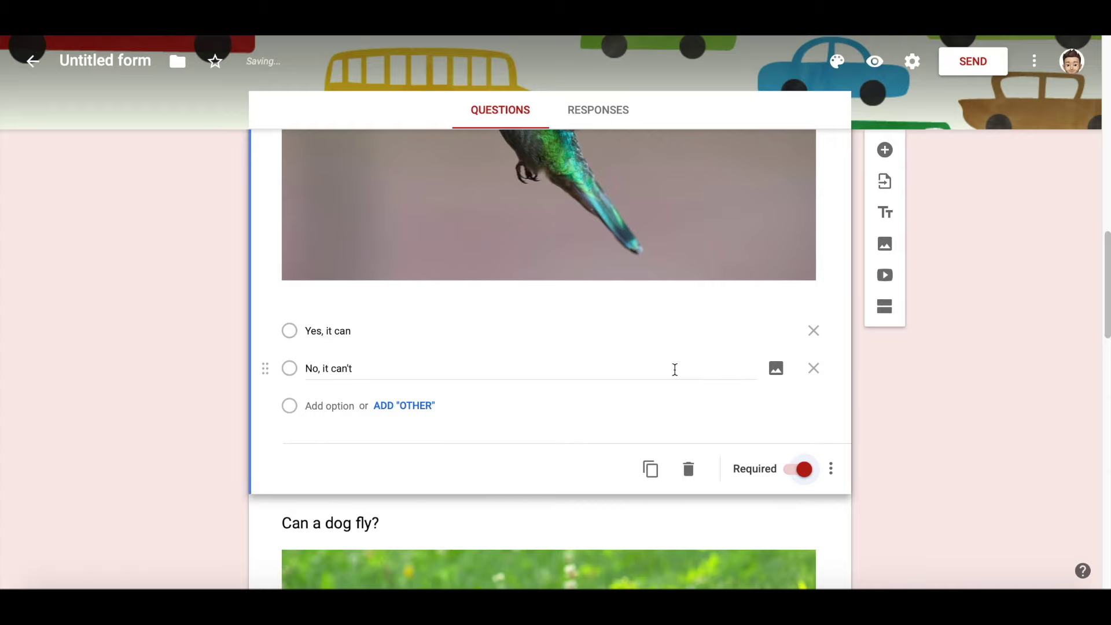
# Step: Make the "Can a dog fly?" and "Can a cat sing?" questions required
pyautogui.scroll(-8, 675, 366)
pyautogui.click(647, 450)
pyautogui.scroll(-1, 636, 434)
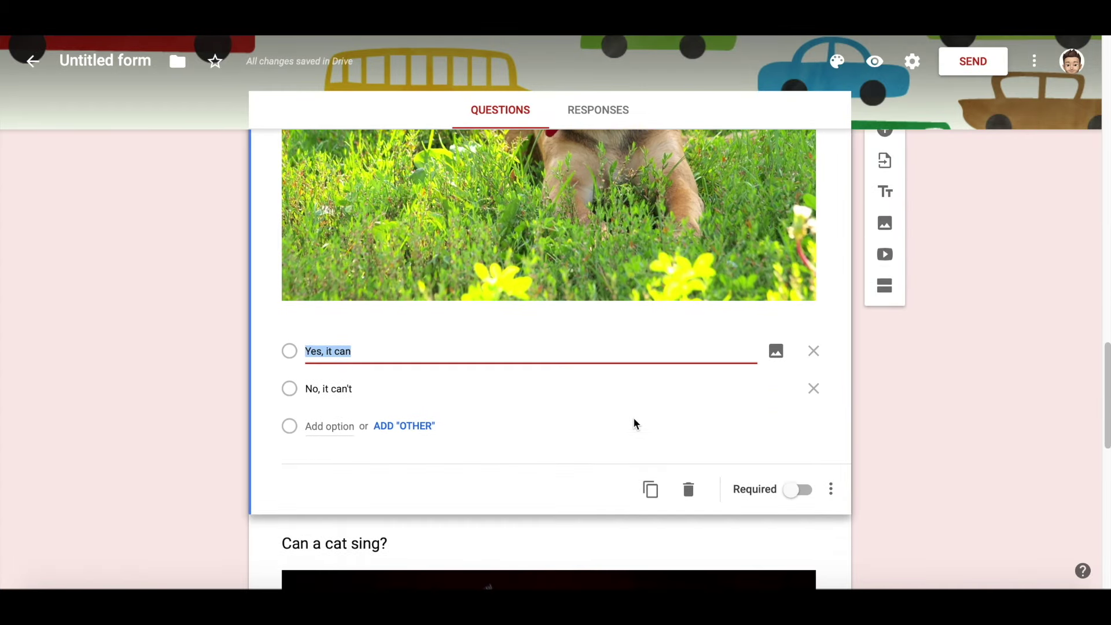
pyautogui.click(799, 483)
pyautogui.scroll(-8, 668, 401)
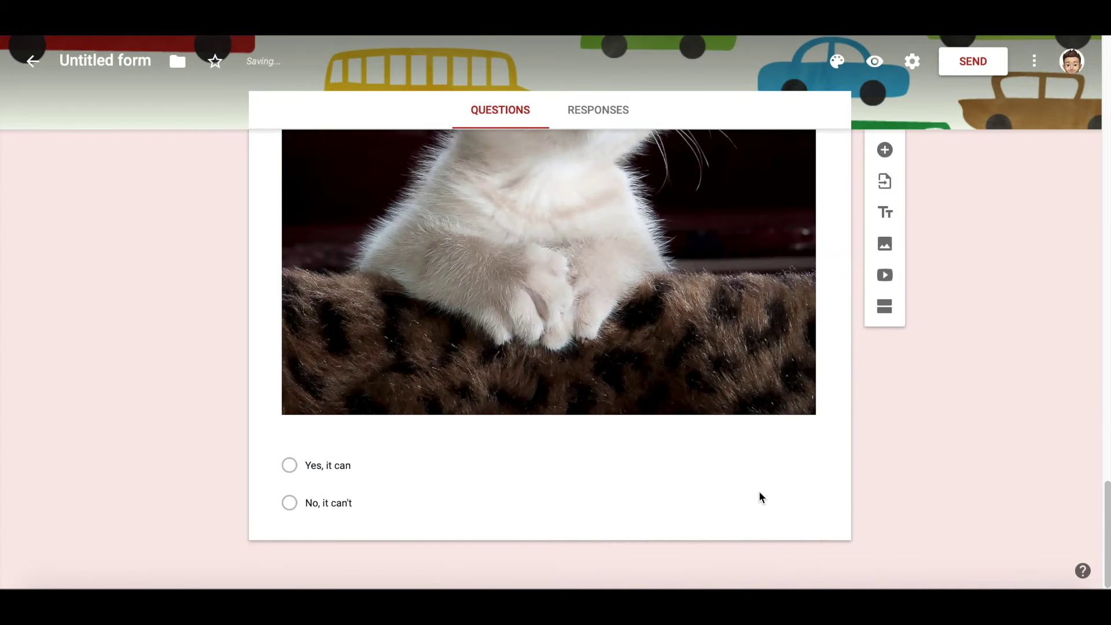
pyautogui.click(758, 499)
pyautogui.click(804, 515)
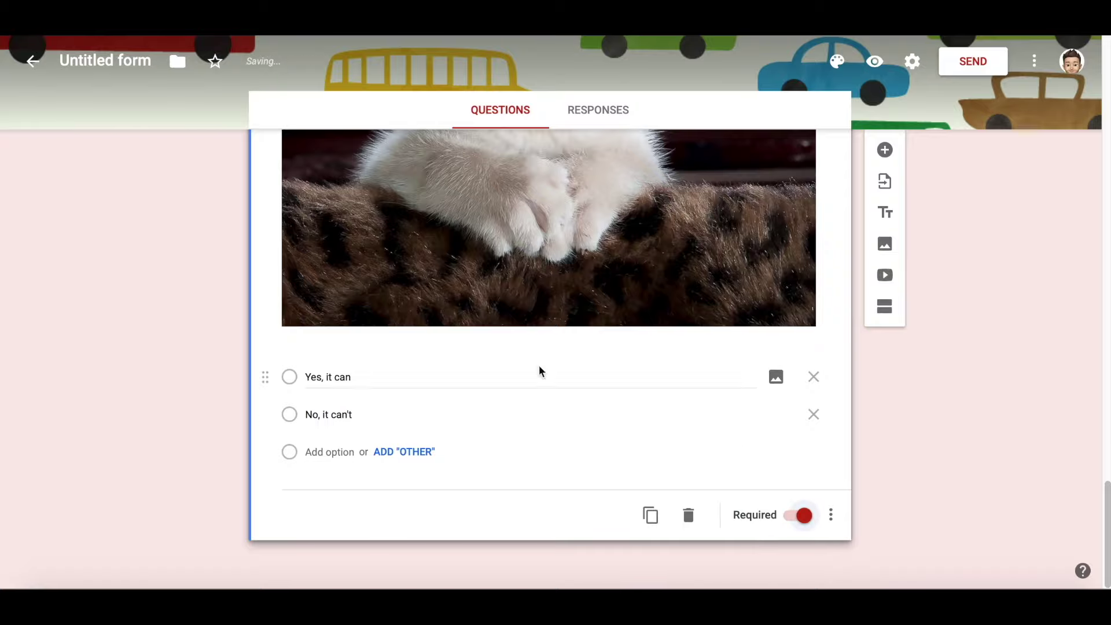
# Step: Add a third section titled "Exercise 2" with the description "What can you do?"
pyautogui.click(885, 305)
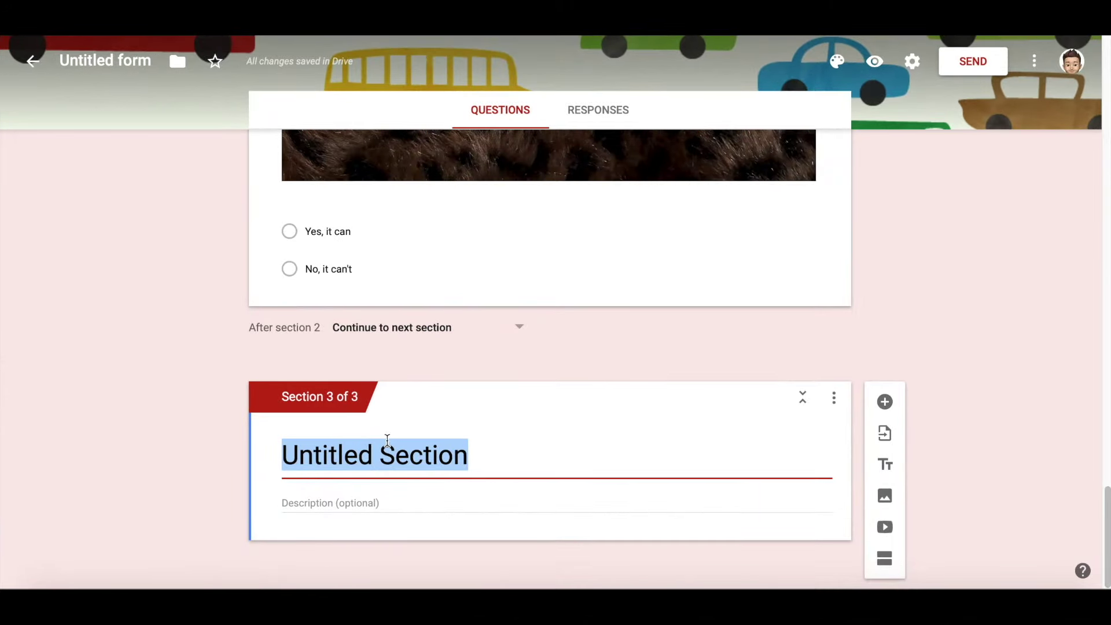
pyautogui.write('Exercise 2')
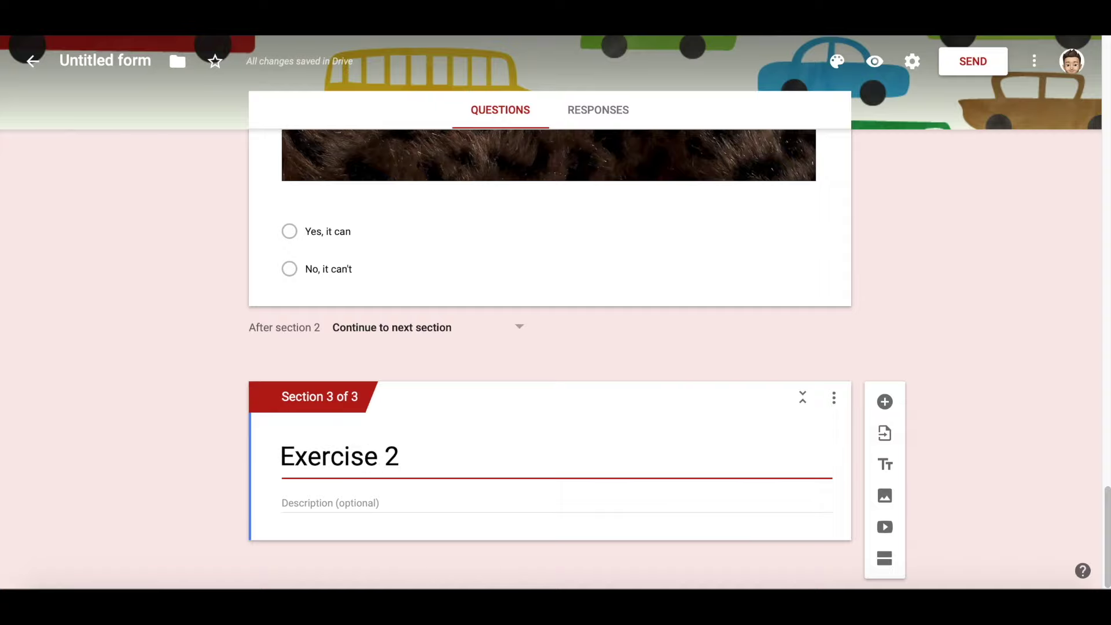
pyautogui.click(324, 503)
pyautogui.write('What can you do?')
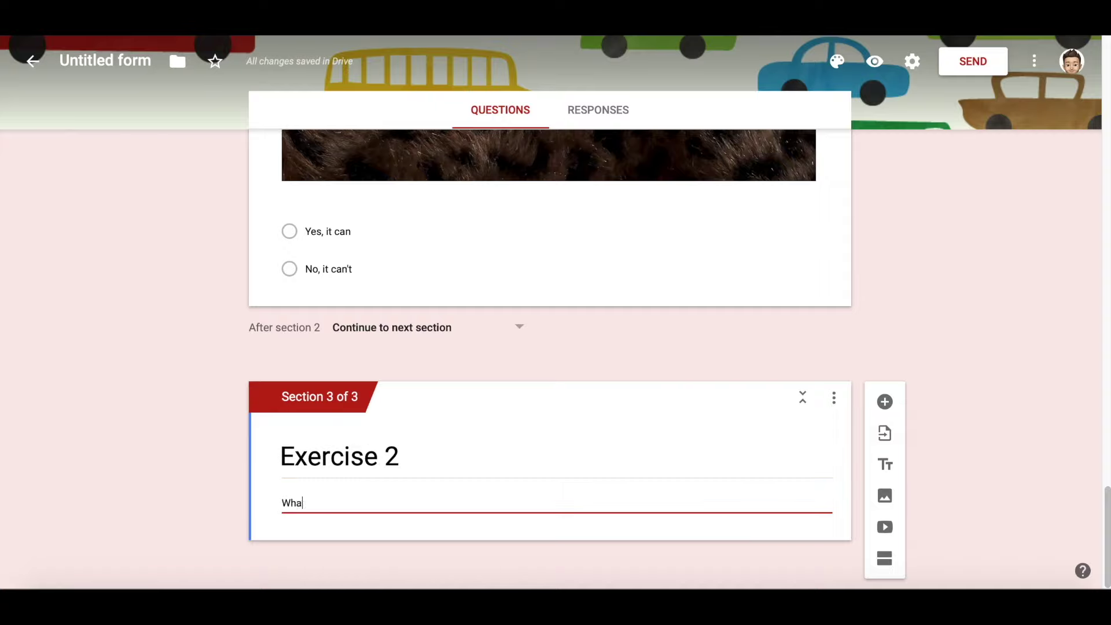
# Step: Add a question titled "What can you do at school?" to the Exercise 2 section
pyautogui.click(884, 403)
pyautogui.write('What can you do at shoo')
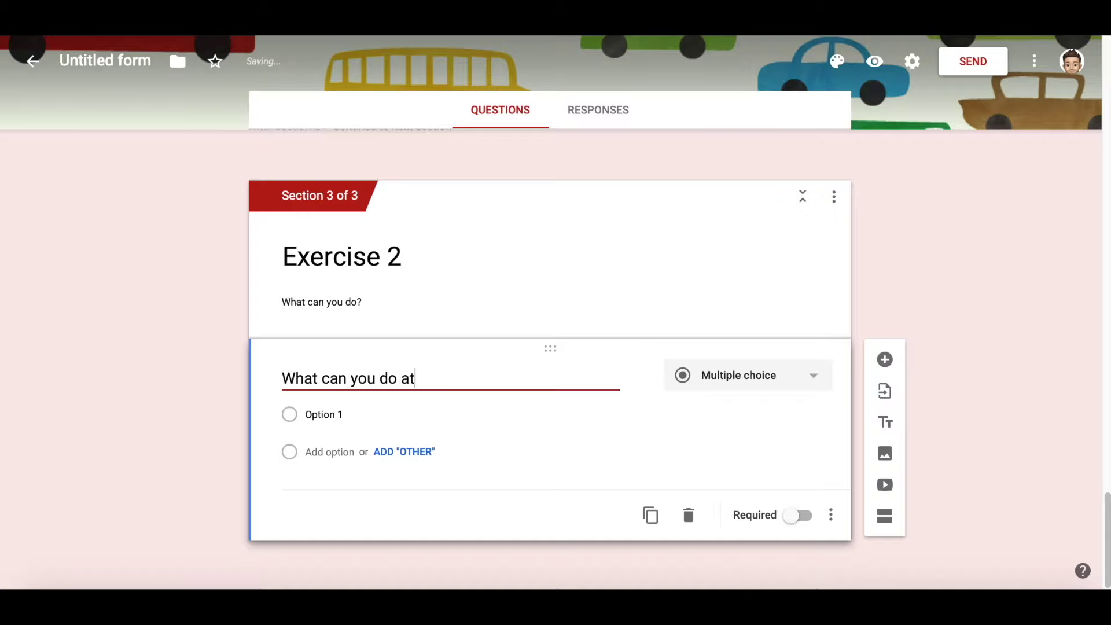
pyautogui.press('BackSpace')
pyautogui.press('BackSpace')
pyautogui.press('BackSpace')
pyautogui.write('chool?')
# Step: Set the "What can you do at school?" question to Short answer and make it required
pyautogui.click(709, 377)
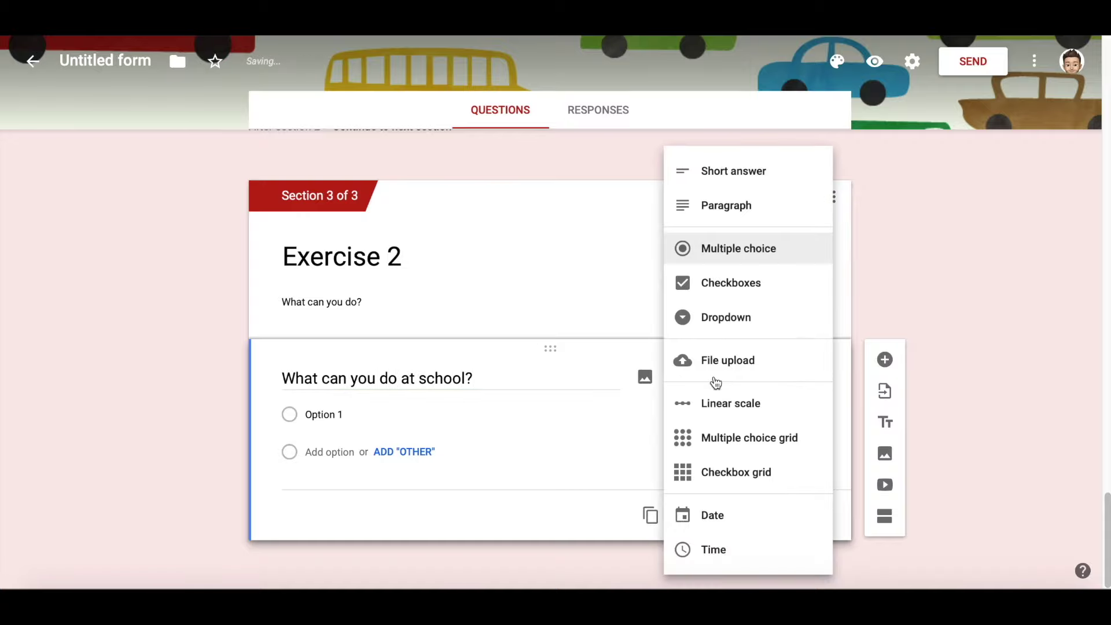
pyautogui.click(734, 170)
pyautogui.click(797, 517)
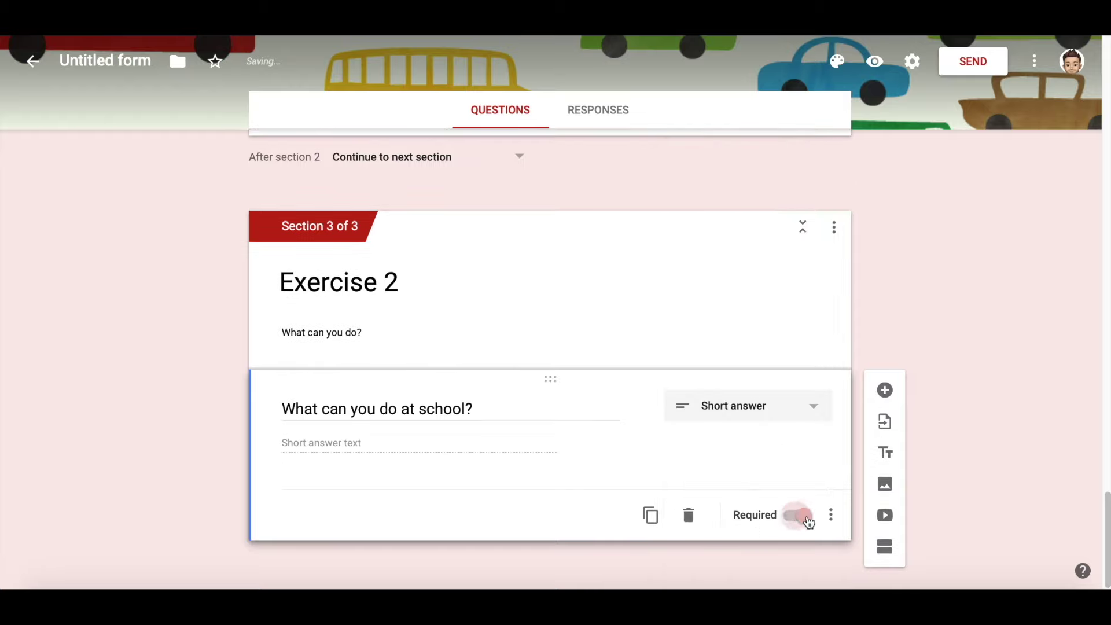
# Step: Duplicate the "What can you do at school?" question and retitle the copy "What can you do at home?"
pyautogui.click(650, 516)
pyautogui.click(422, 407)
pyautogui.doubleClick(422, 407)
pyautogui.write('home?')
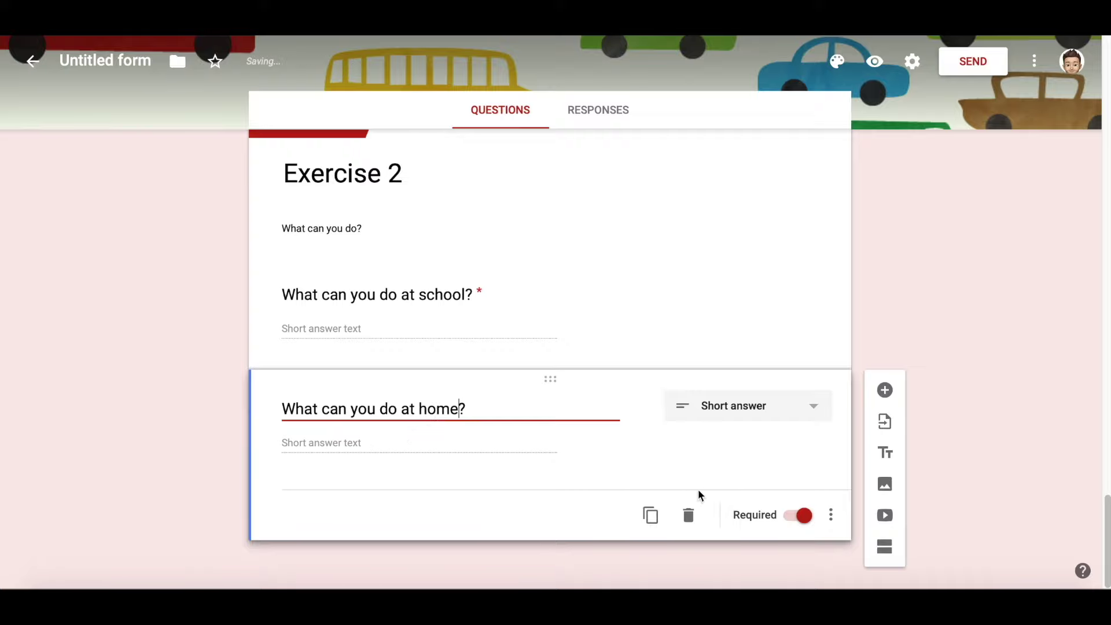
# Step: Duplicate the "What can you do at home?" question and retitle the copy "What can you do at the park?"
pyautogui.click(651, 515)
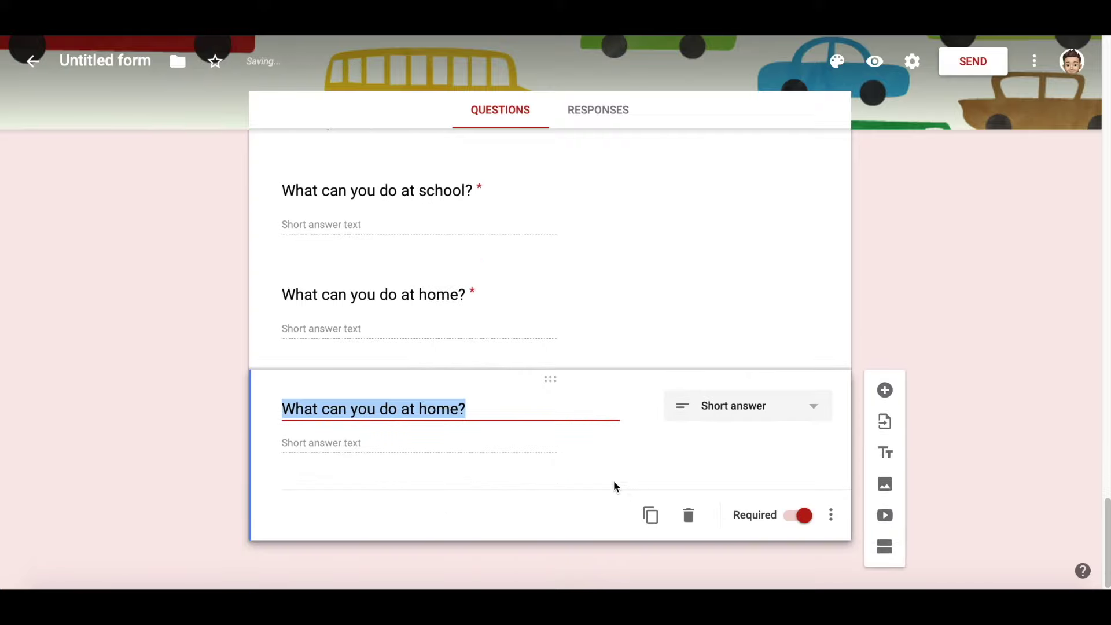
pyautogui.doubleClick(441, 409)
pyautogui.write('the park')
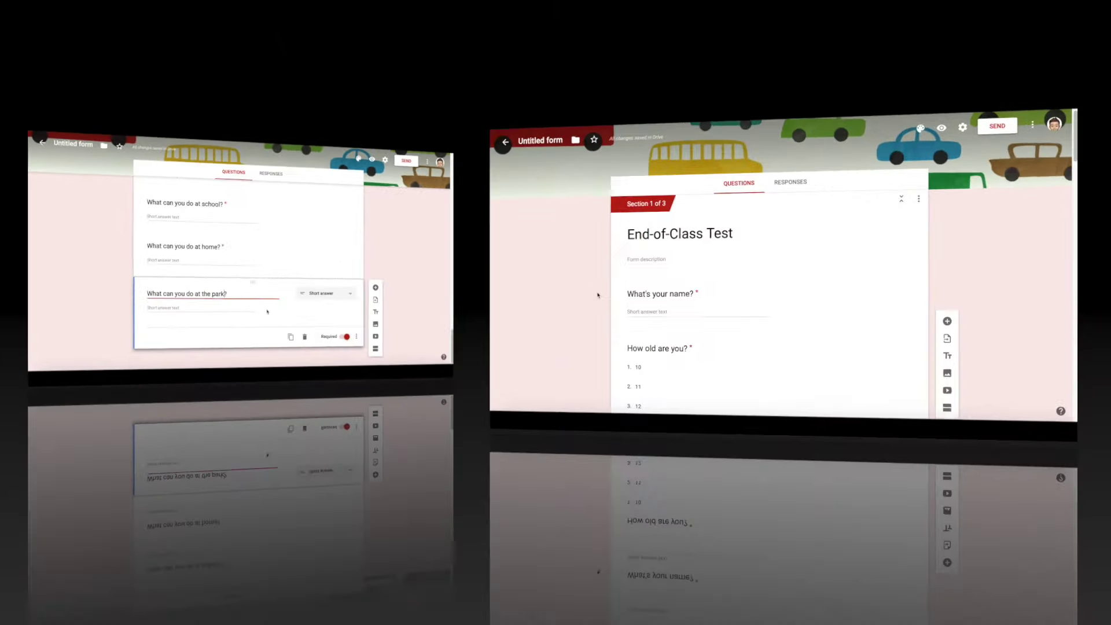
# Step: Add a fourth section after the park question and title it "Last Weekend"
pyautogui.scroll(-5, 268, 307)
pyautogui.scroll(-7, 269, 320)
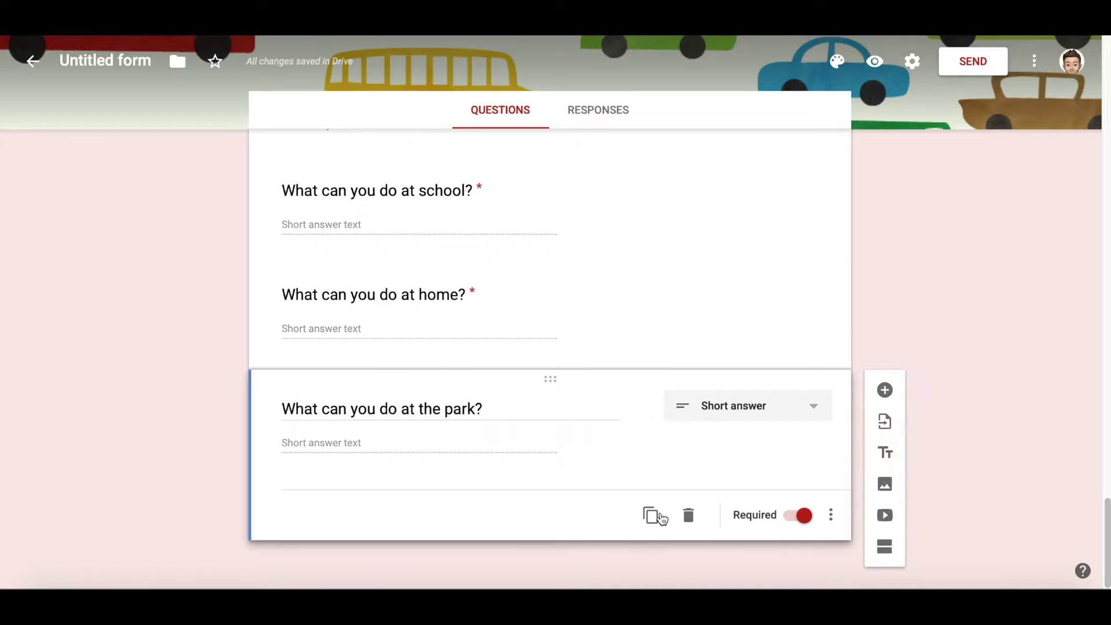
pyautogui.click(885, 547)
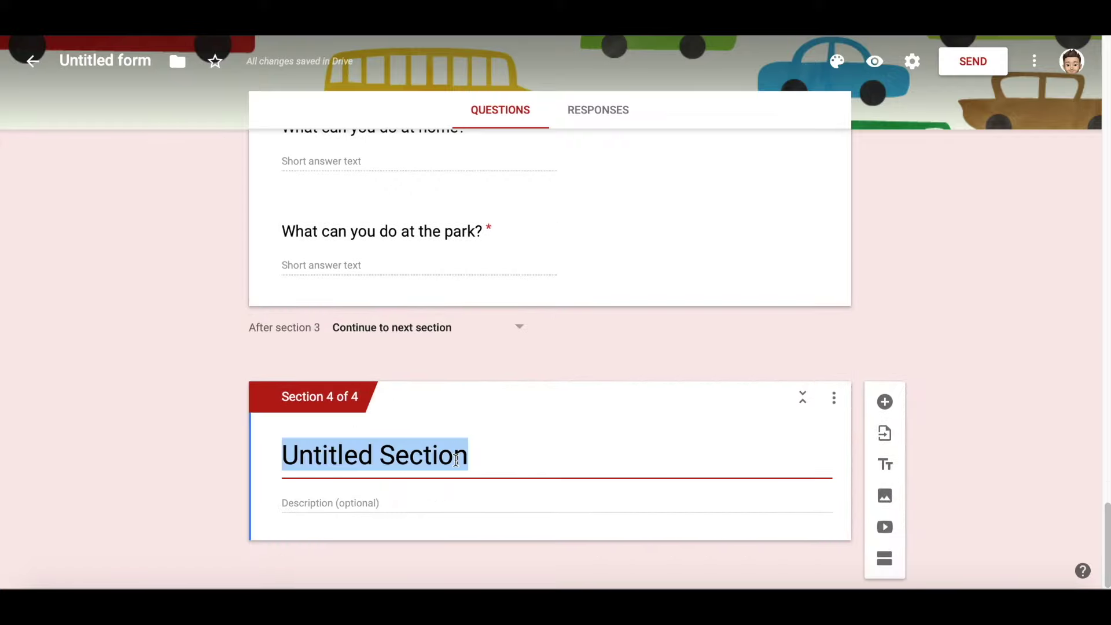
pyautogui.write('Write 5 sentences about what you did last weekend:')
pyautogui.write('Last Weekend')
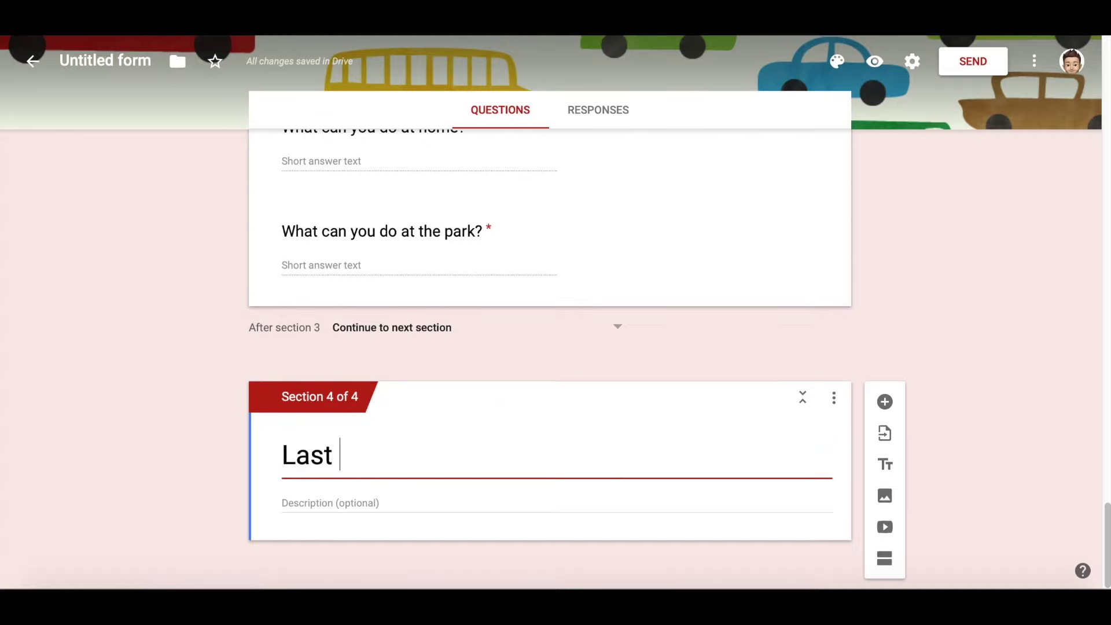
pyautogui.press('Tab')
# Step: Add a required Paragraph question titled "Write 5 sentences about what you did last weekend:" to the Last Weekend section
pyautogui.click(885, 402)
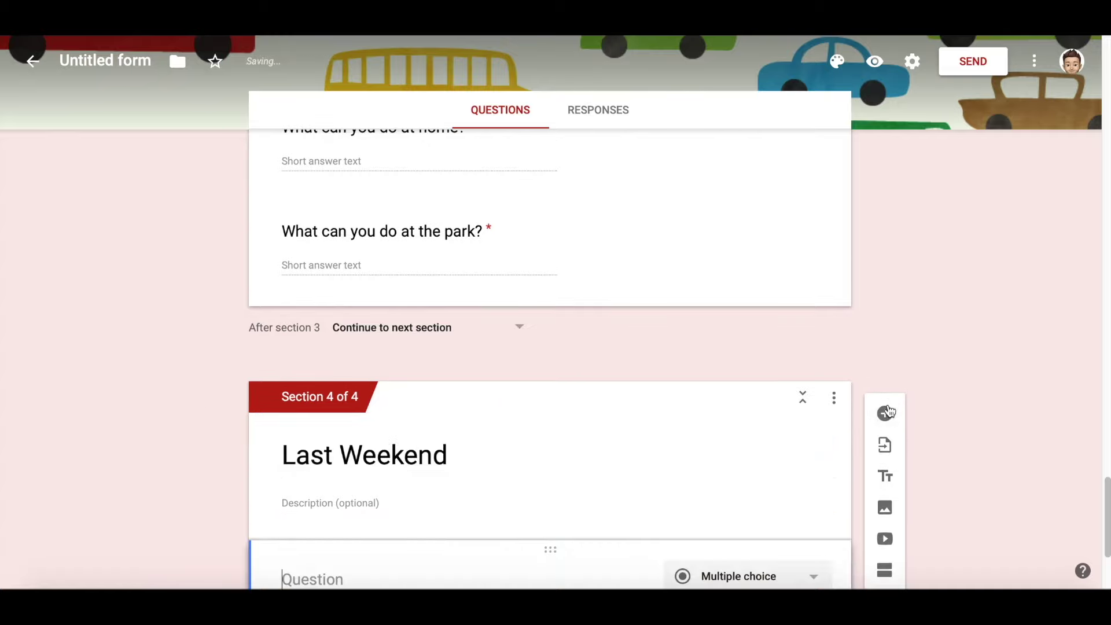
pyautogui.click(730, 375)
pyautogui.click(734, 211)
pyautogui.write('Write 5 s')
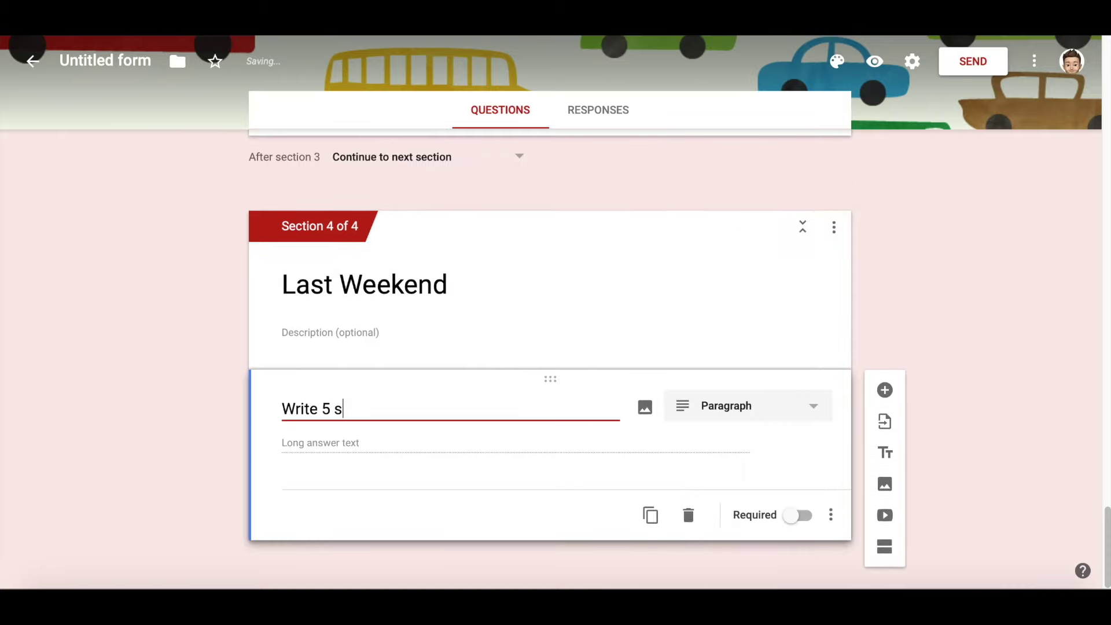
pyautogui.write('entences about w')
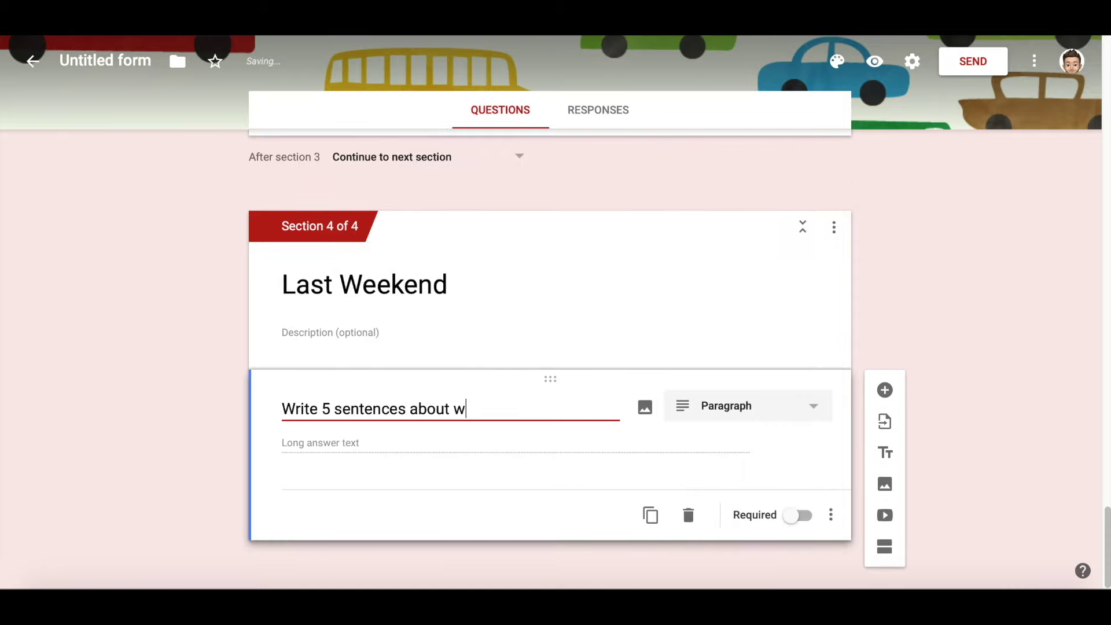
pyautogui.write('hat you did last weekend:')
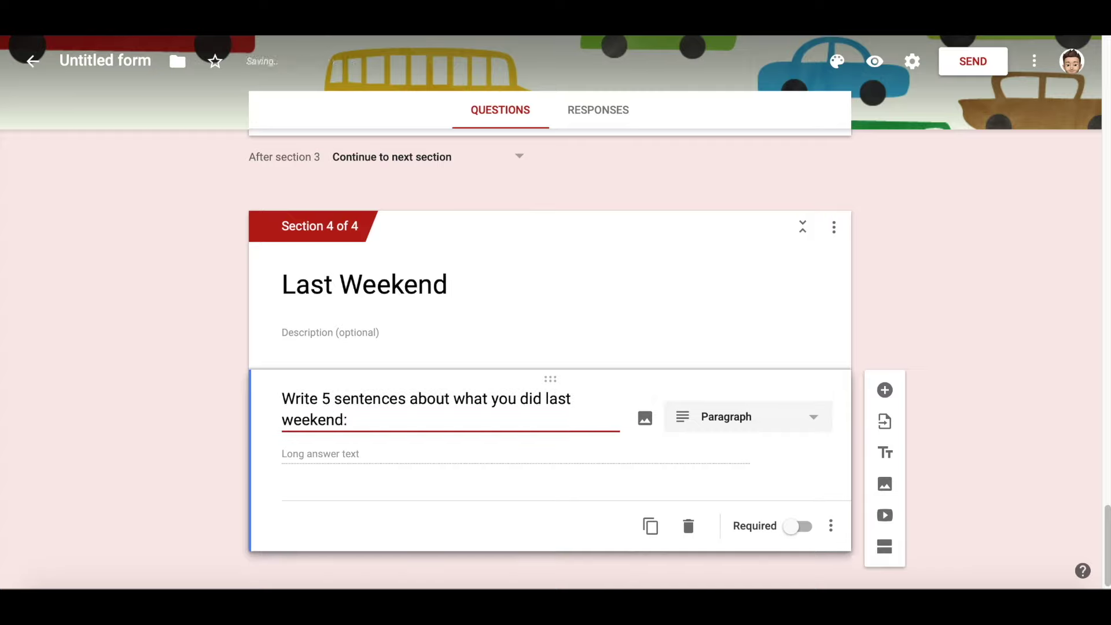
pyautogui.click(330, 461)
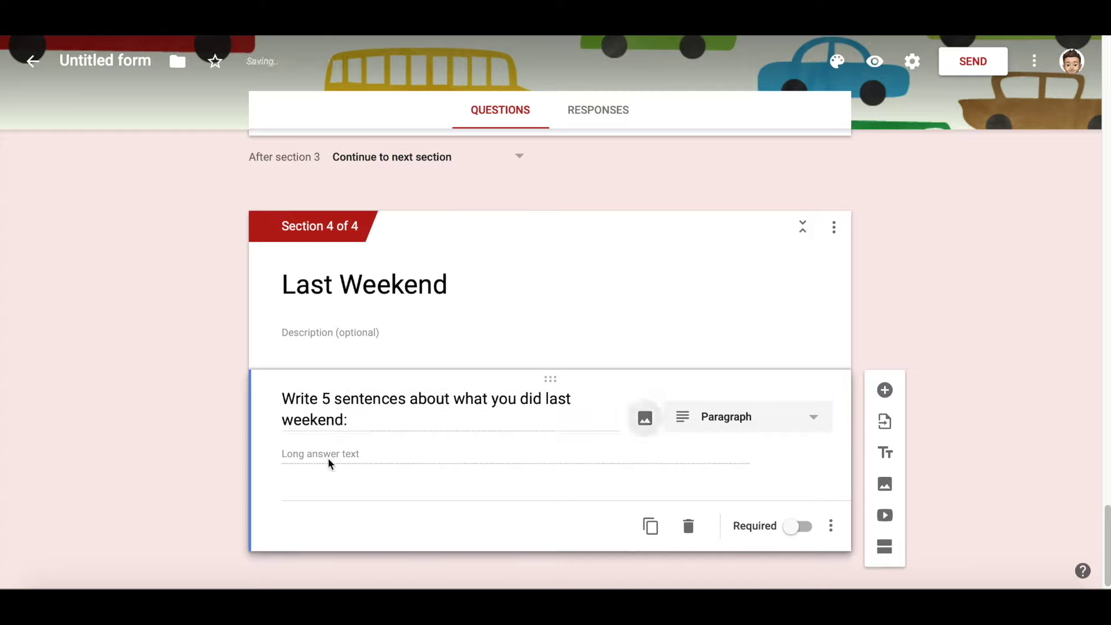
pyautogui.click(801, 528)
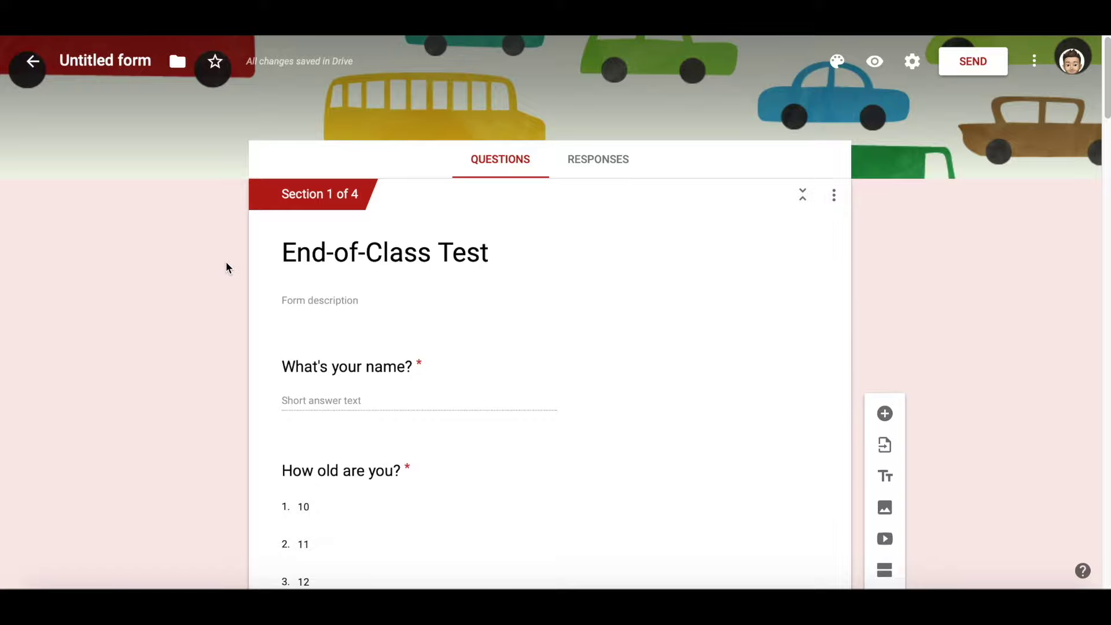
# Step: Look over the finished form and preview it as a respondent
pyautogui.scroll(-10, 978, 306)
pyautogui.scroll(10, 1002, 298)
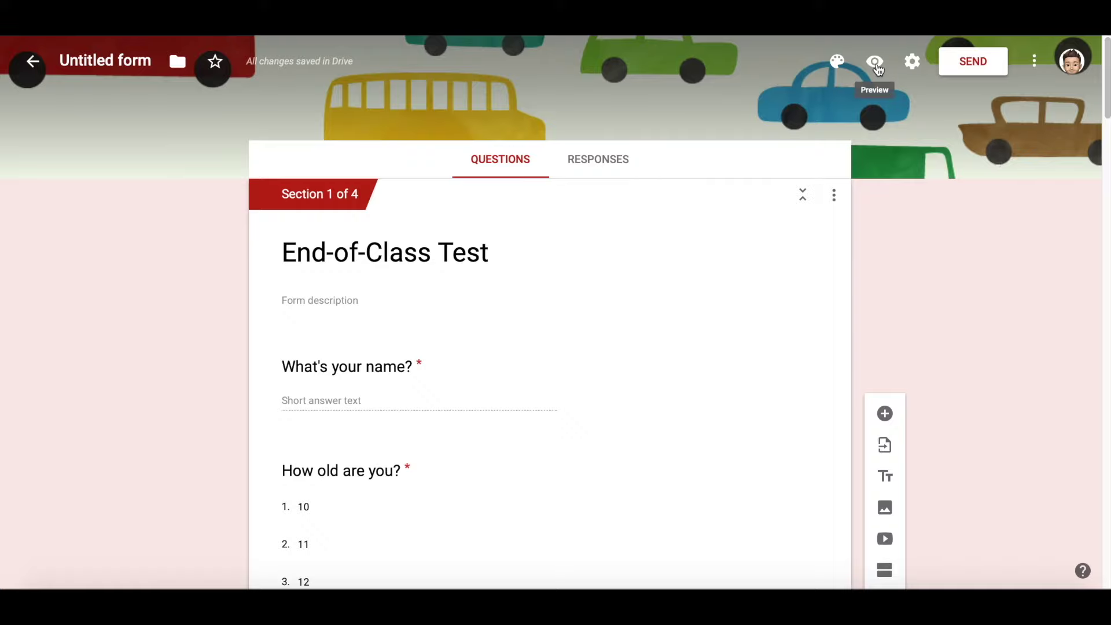
pyautogui.click(876, 64)
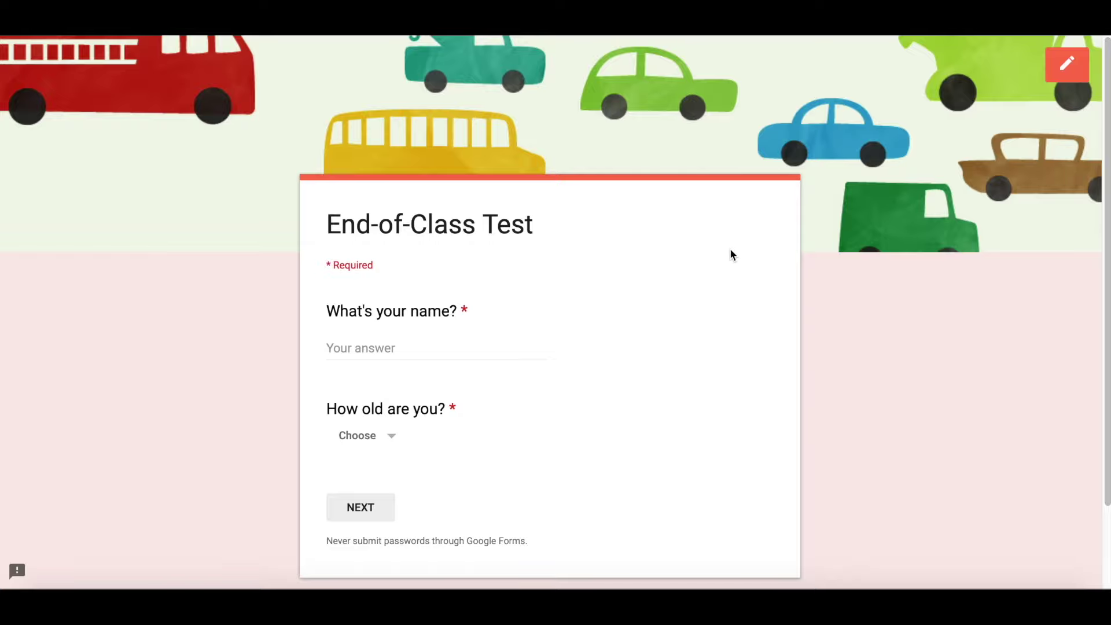
pyautogui.scroll(-2, 738, 239)
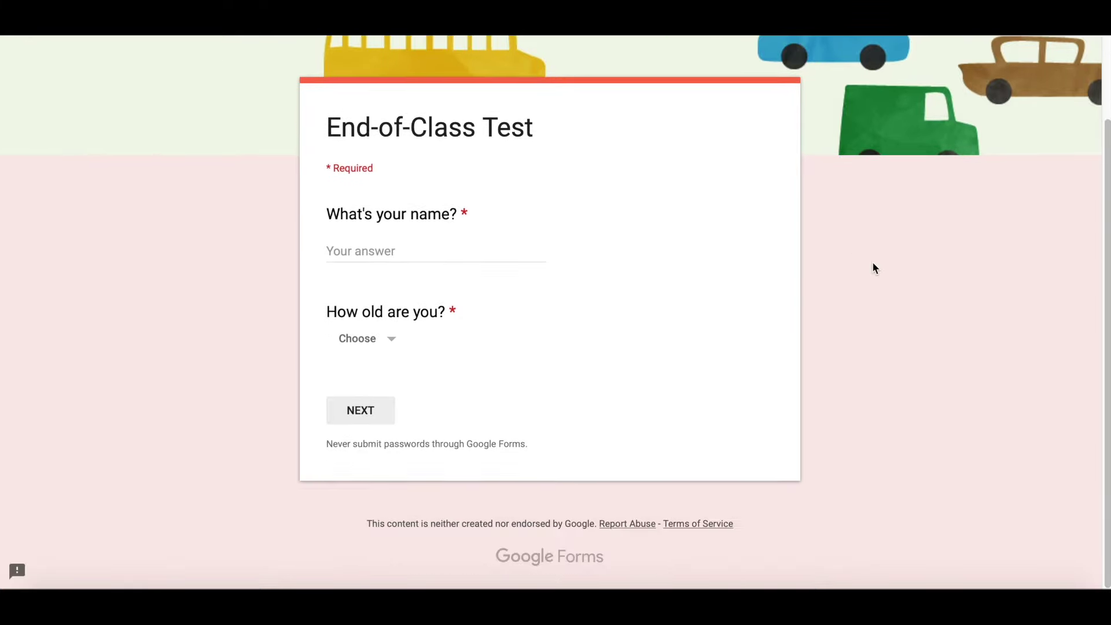
pyautogui.scroll(2, 891, 289)
pyautogui.scroll(-2, 538, 201)
# Step: Fill in the student's name, choose 10 as the age, and continue to the next section of the test
pyautogui.click(432, 247)
pyautogui.write('Alex')
pyautogui.press('Tab')
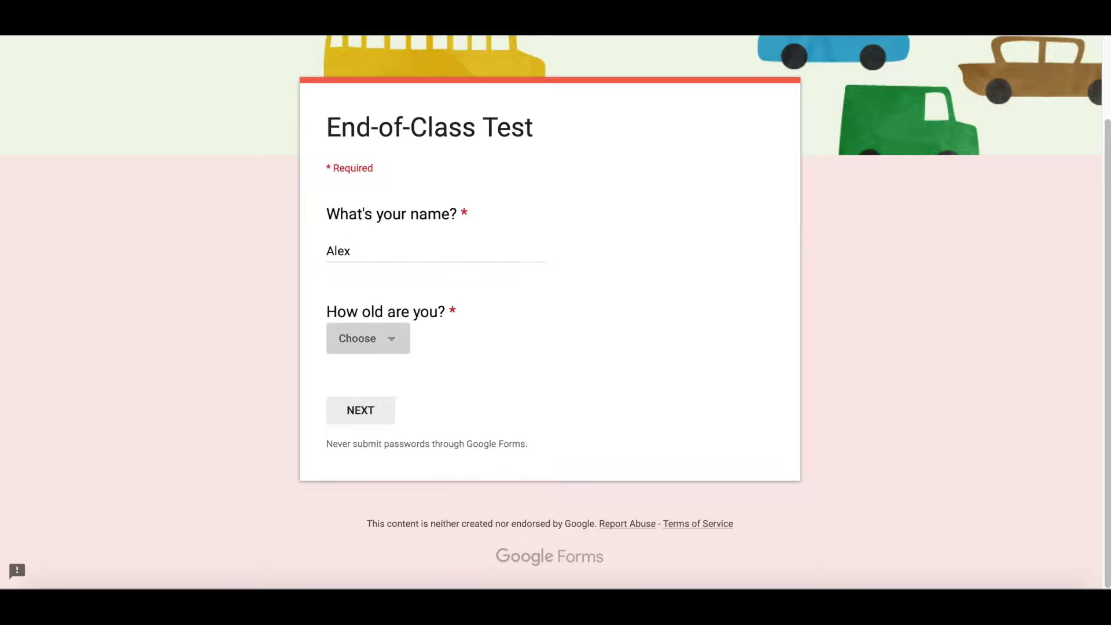
pyautogui.press('Down')
pyautogui.press('Return')
pyautogui.click(362, 416)
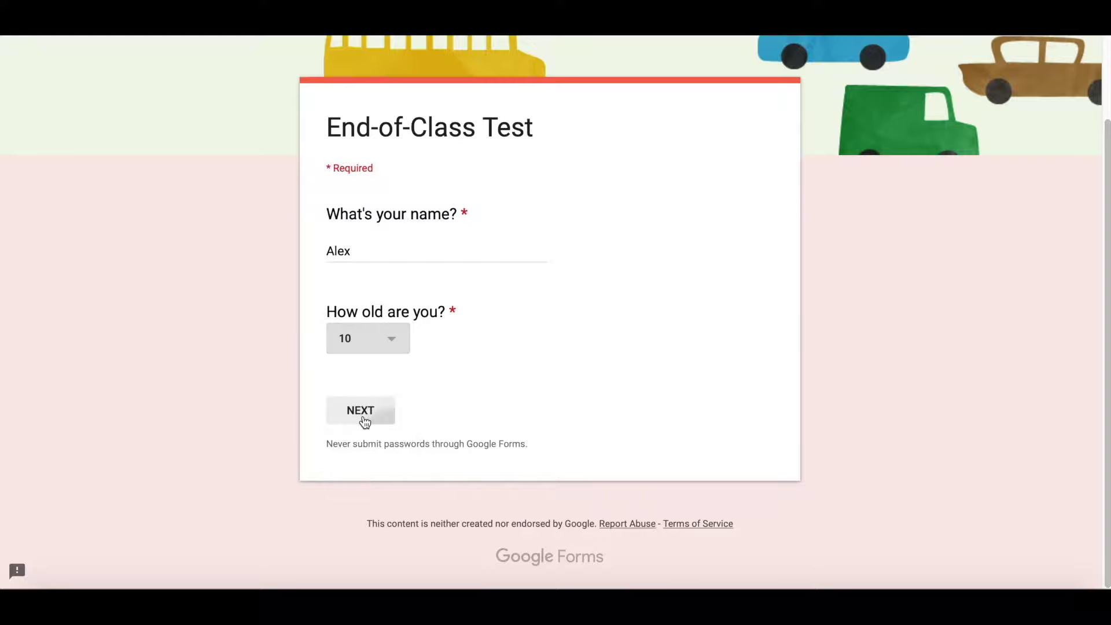
# Step: Examine the illustrated bird, dog and cat questions in the preview's first exercise
pyautogui.scroll(-3, 379, 352)
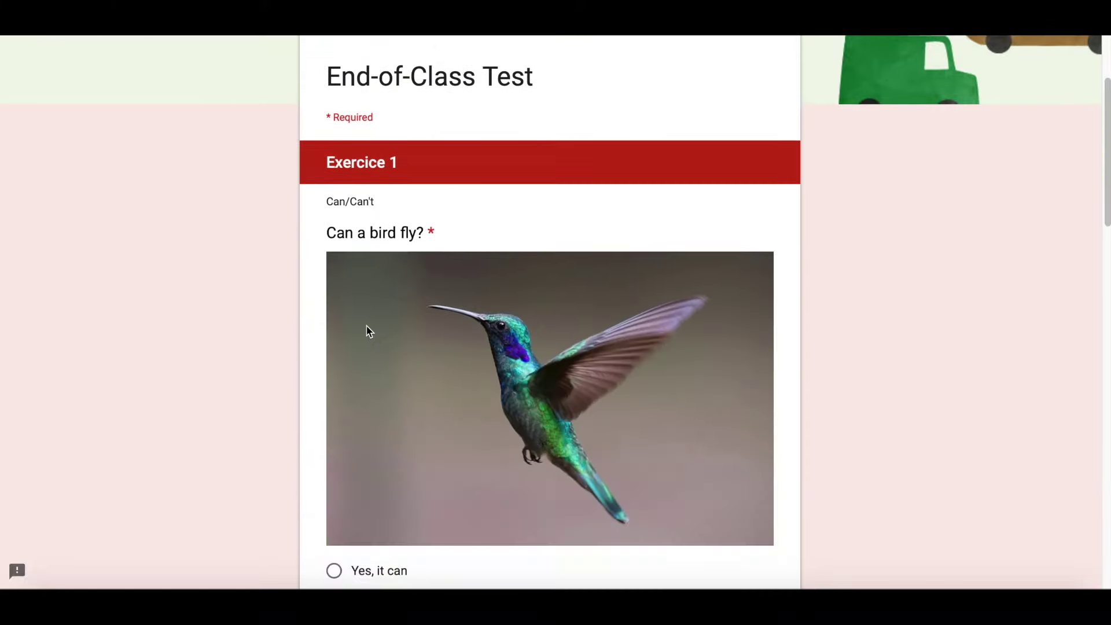
pyautogui.scroll(-2, 387, 186)
pyautogui.scroll(-2, 405, 179)
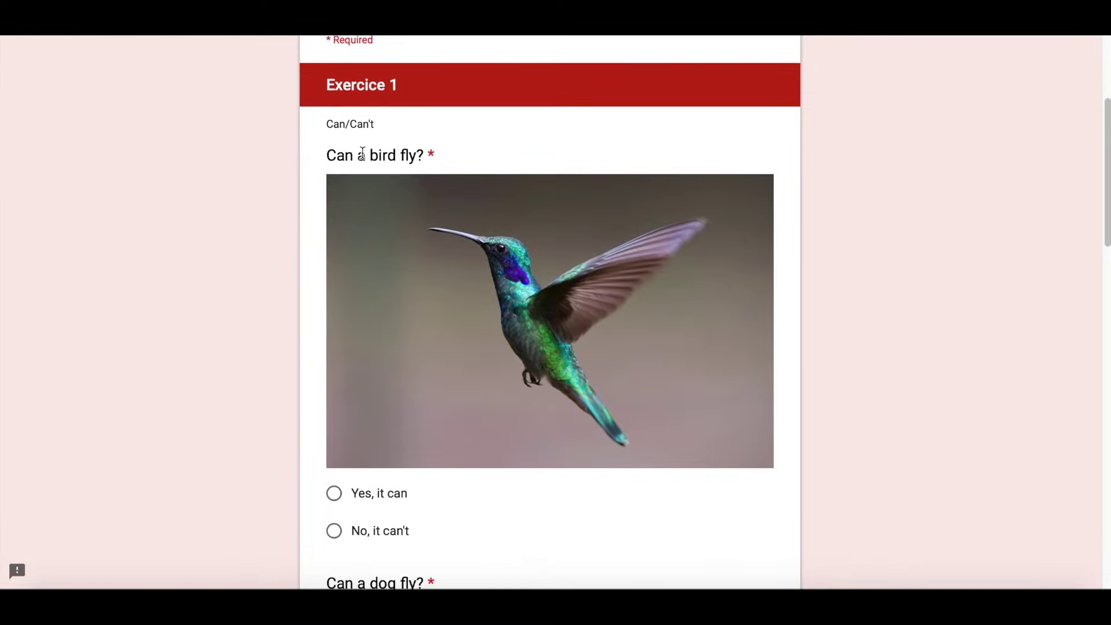
pyautogui.scroll(-2, 492, 191)
pyautogui.scroll(-1, 518, 196)
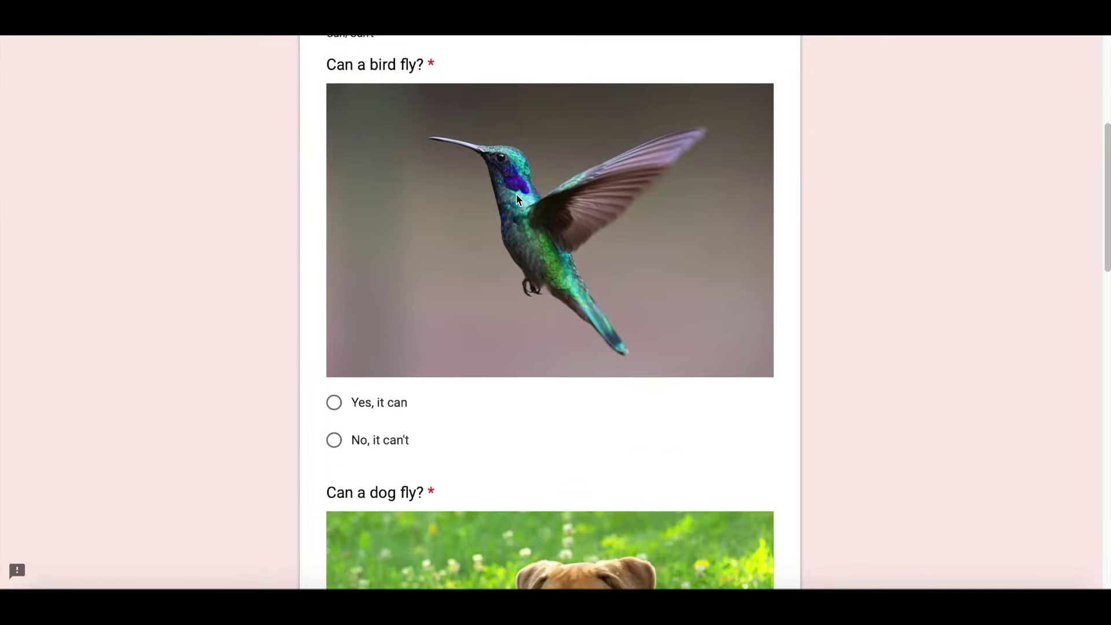
pyautogui.scroll(-10, 399, 430)
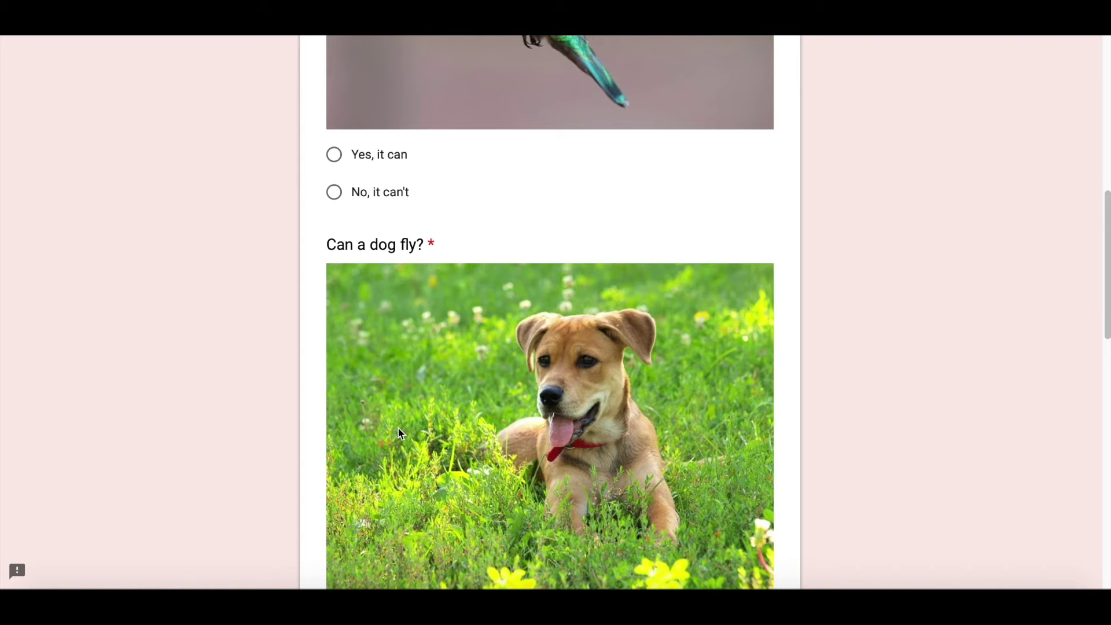
pyautogui.scroll(-20, 429, 342)
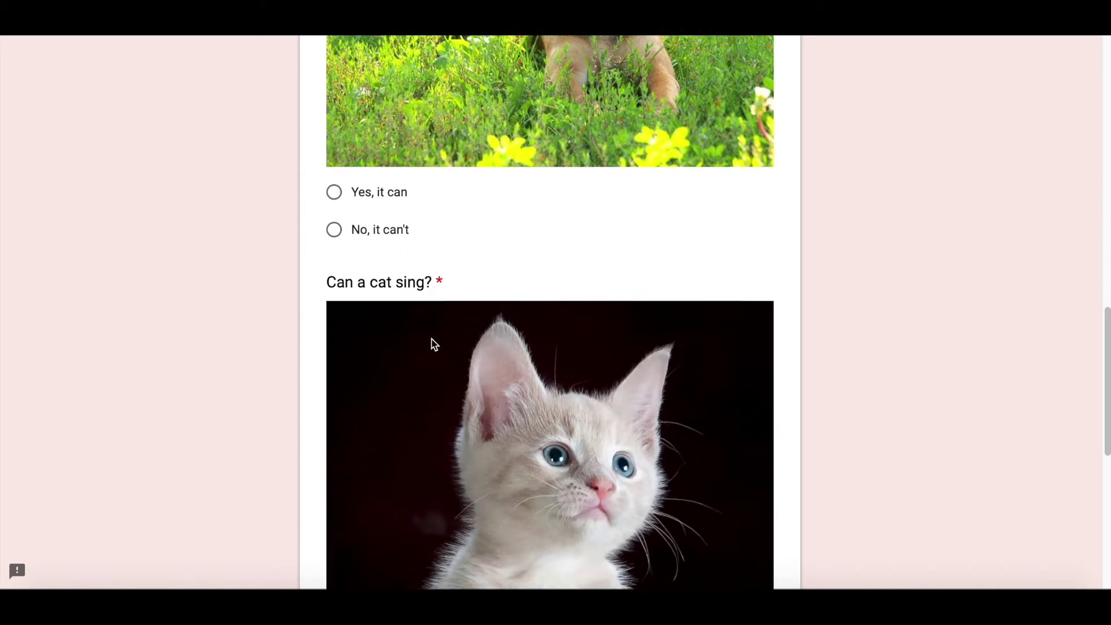
# Step: Answer the first exercise, choosing "Yes, it can" for the bird and "No, it can't" for the dog, and continue to the second exercise
pyautogui.scroll(20, 437, 338)
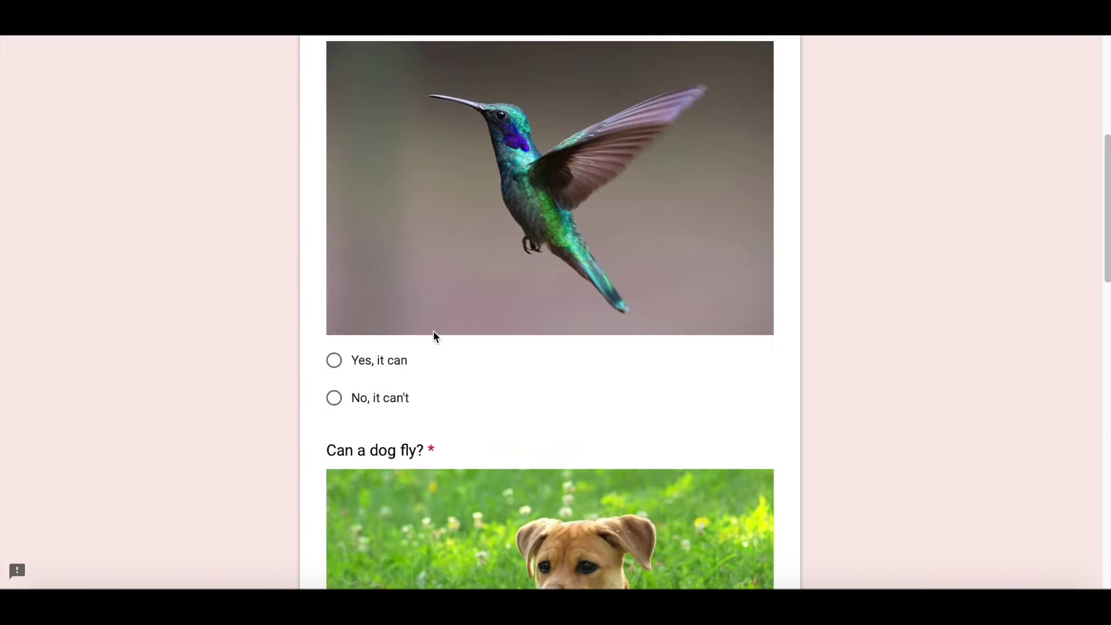
pyautogui.scroll(-20, 402, 365)
pyautogui.click(383, 271)
pyautogui.scroll(-8, 394, 300)
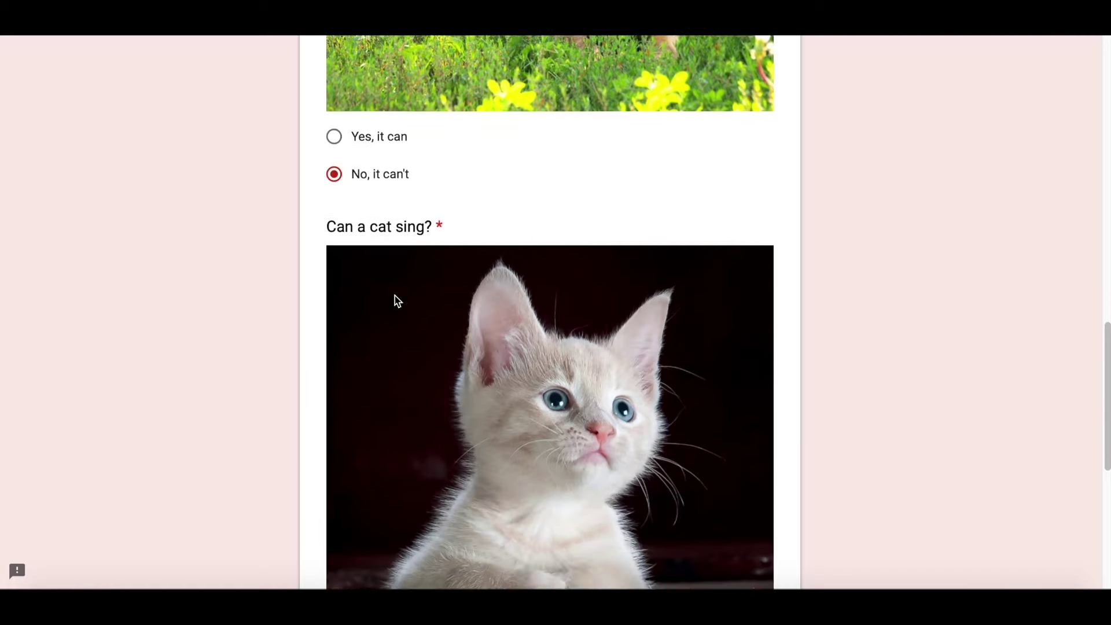
pyautogui.scroll(-8, 407, 300)
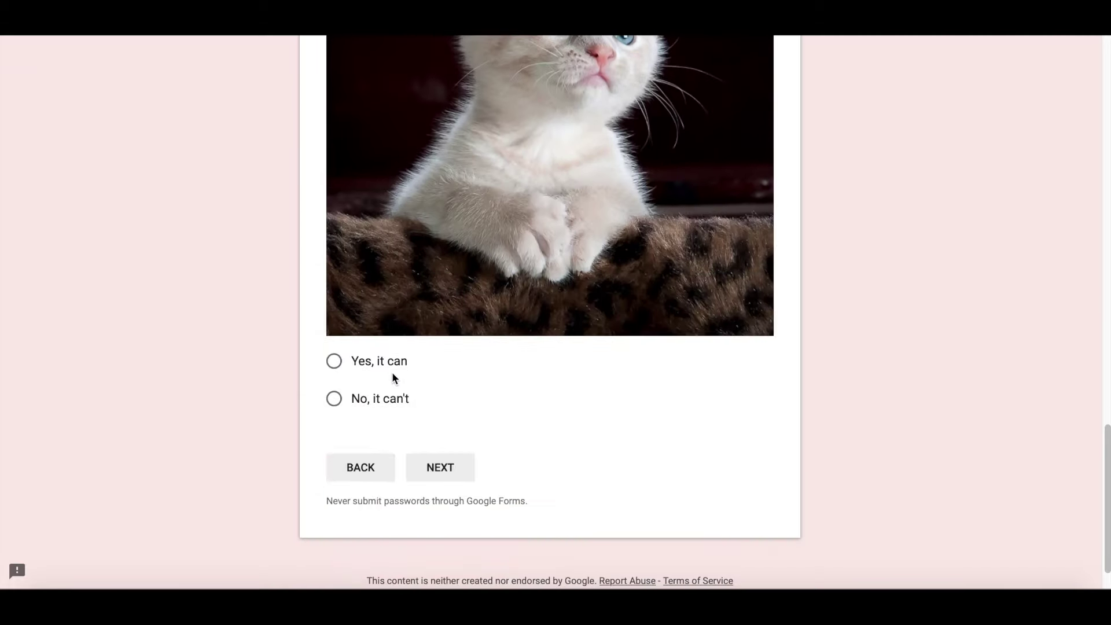
pyautogui.click(448, 475)
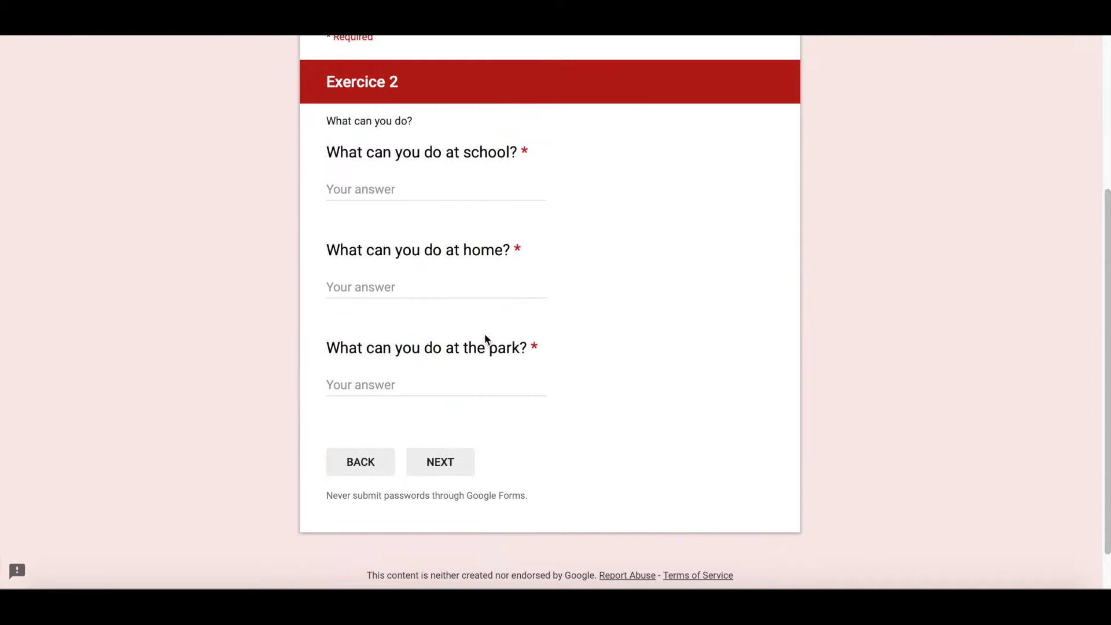
# Step: Answer the school, home and park questions with "I can learn new things", "I can watch TV" and "I can ask my dog", and continue
pyautogui.click(415, 189)
pyautogui.write('I can learn new things')
pyautogui.press('Tab')
pyautogui.write('I can watch TV')
pyautogui.press('Tab')
pyautogui.write('I can ask my dog')
pyautogui.click(440, 462)
# Step: Answer the last weekend question with "bla bla bla" and submit the form
pyautogui.click(467, 397)
pyautogui.write('bla bla bla')
pyautogui.click(460, 450)
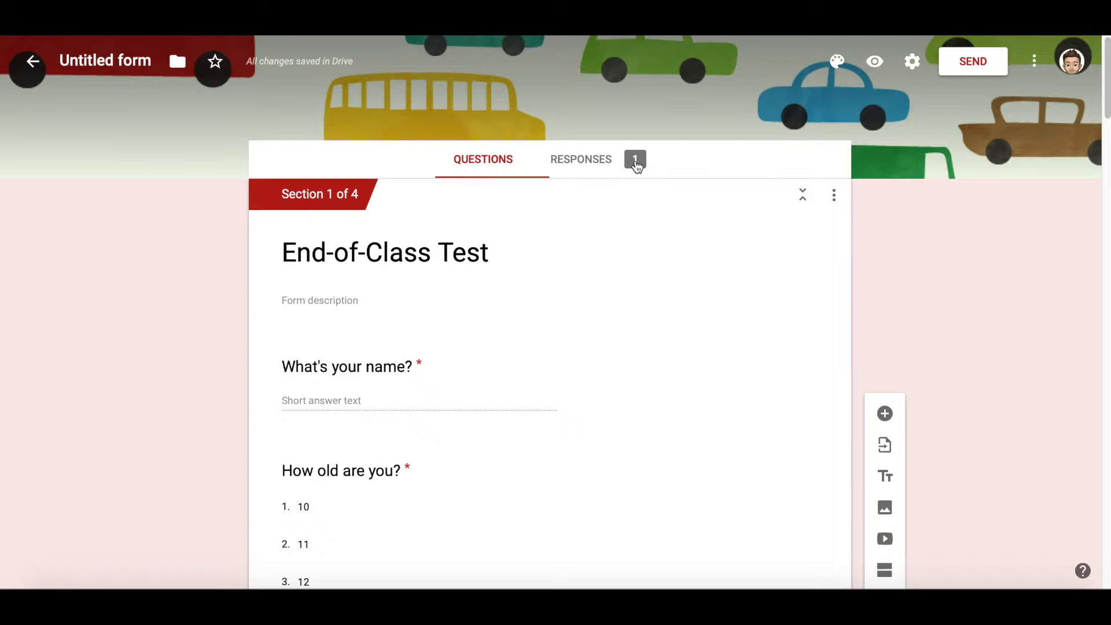
# Step: Examine the summary of the form's responses and the option to create a spreadsheet from them
pyautogui.click(629, 165)
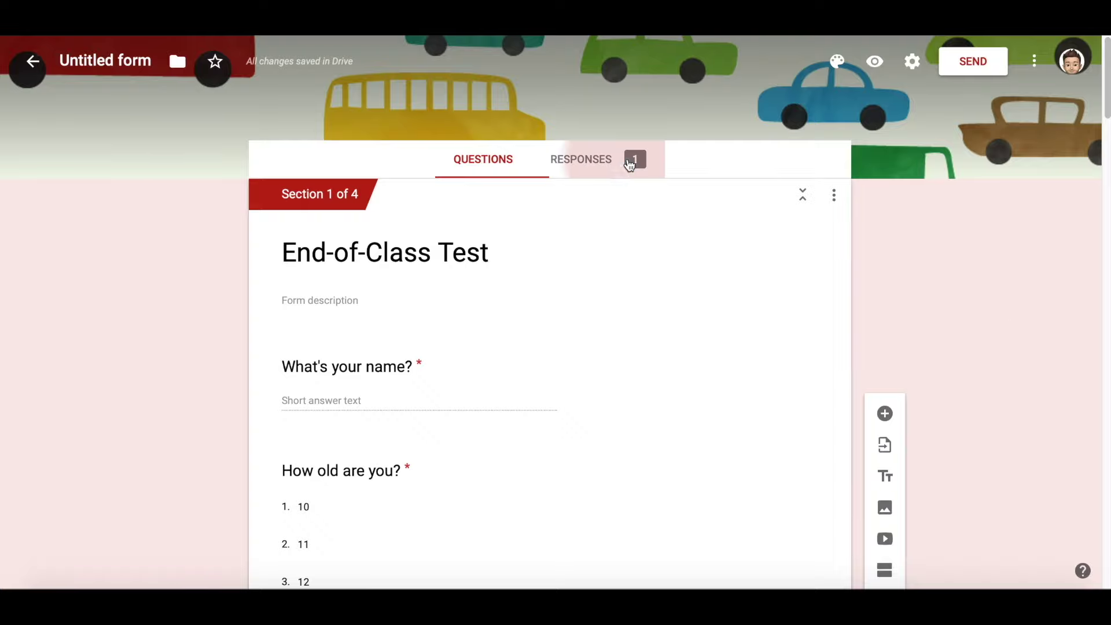
pyautogui.scroll(-10, 809, 310)
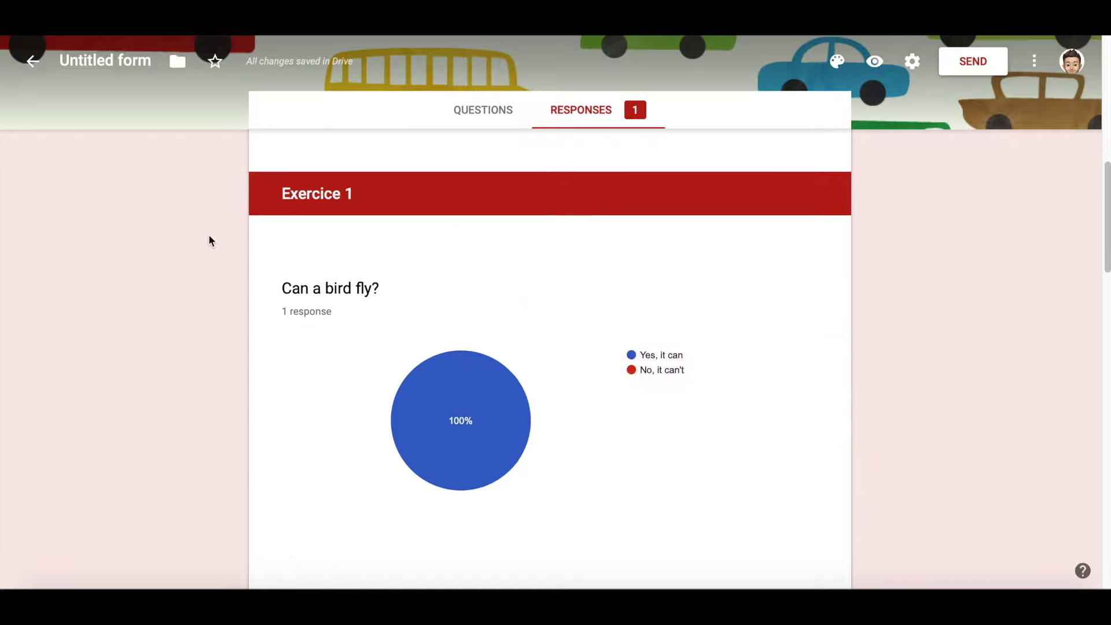
pyautogui.scroll(-5, 211, 242)
pyautogui.scroll(20, 224, 300)
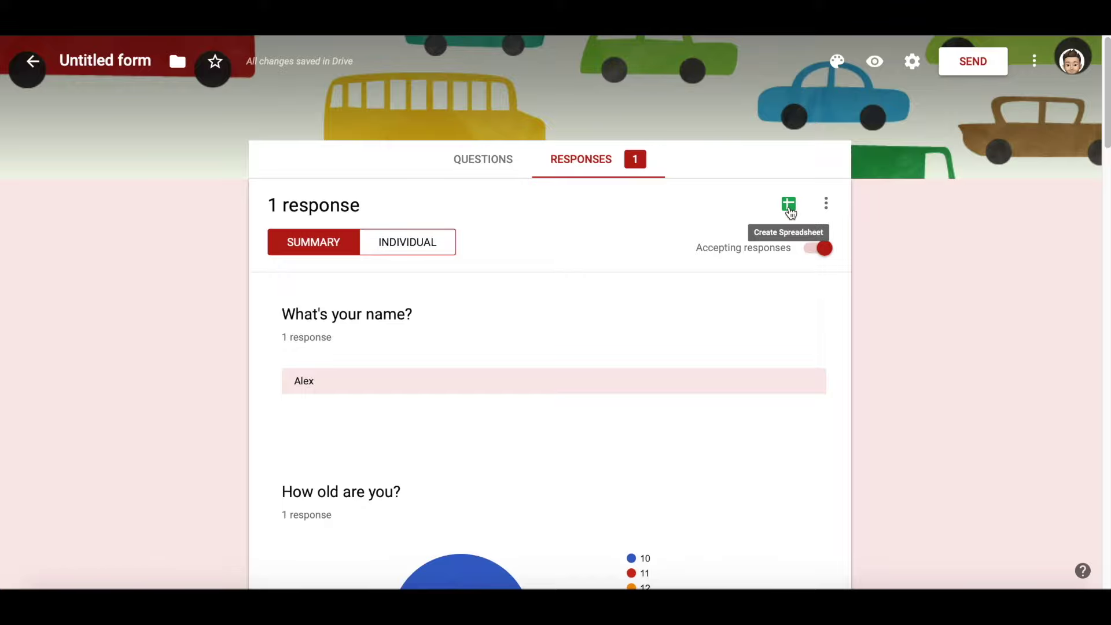
pyautogui.click(790, 210)
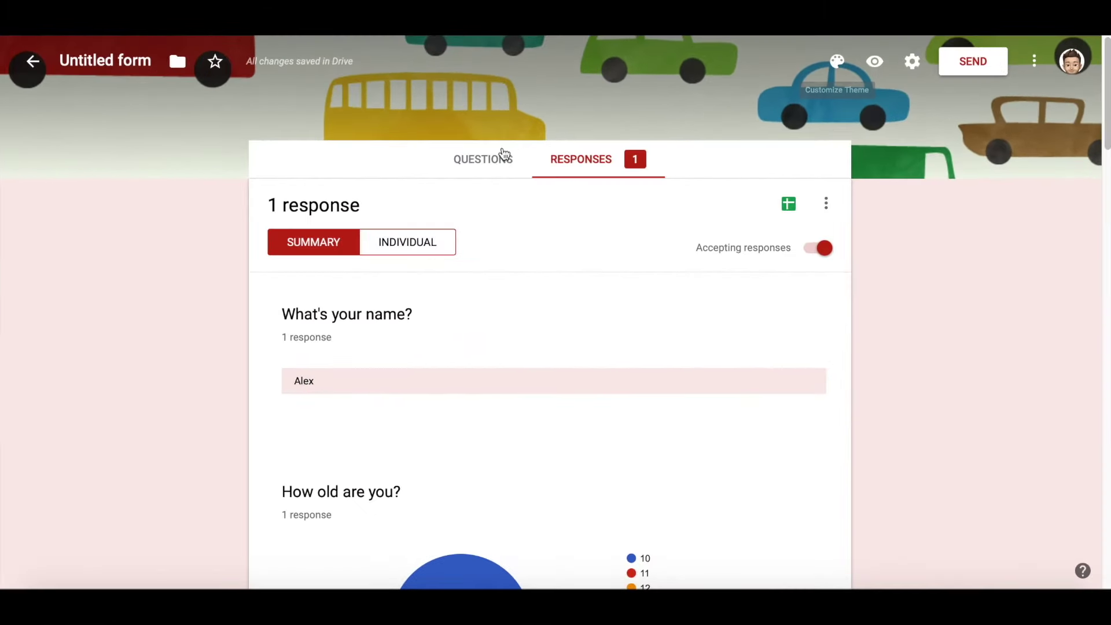
# Step: Return to the questions and, in the form's general settings, enable collecting email addresses and response receipts if the respondent requests them
pyautogui.click(504, 154)
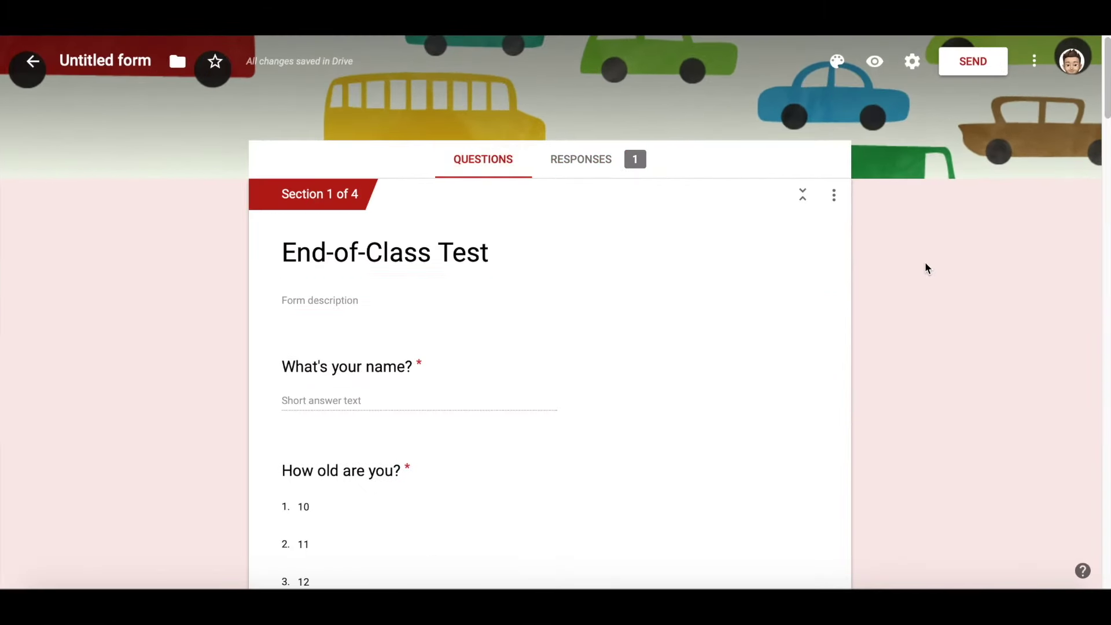
pyautogui.click(913, 64)
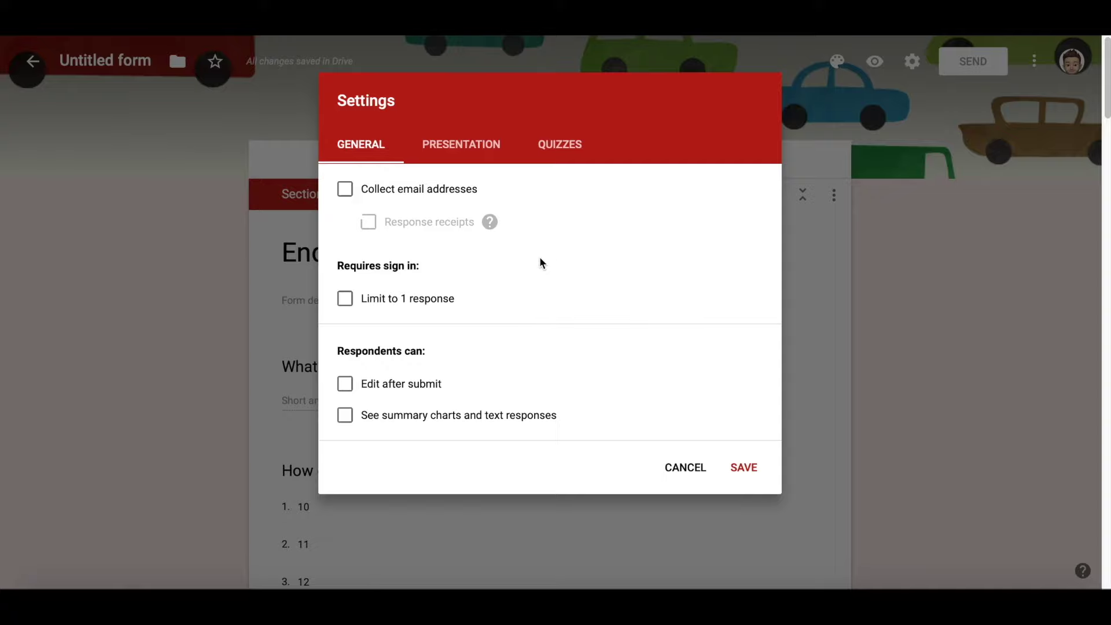
pyautogui.click(346, 189)
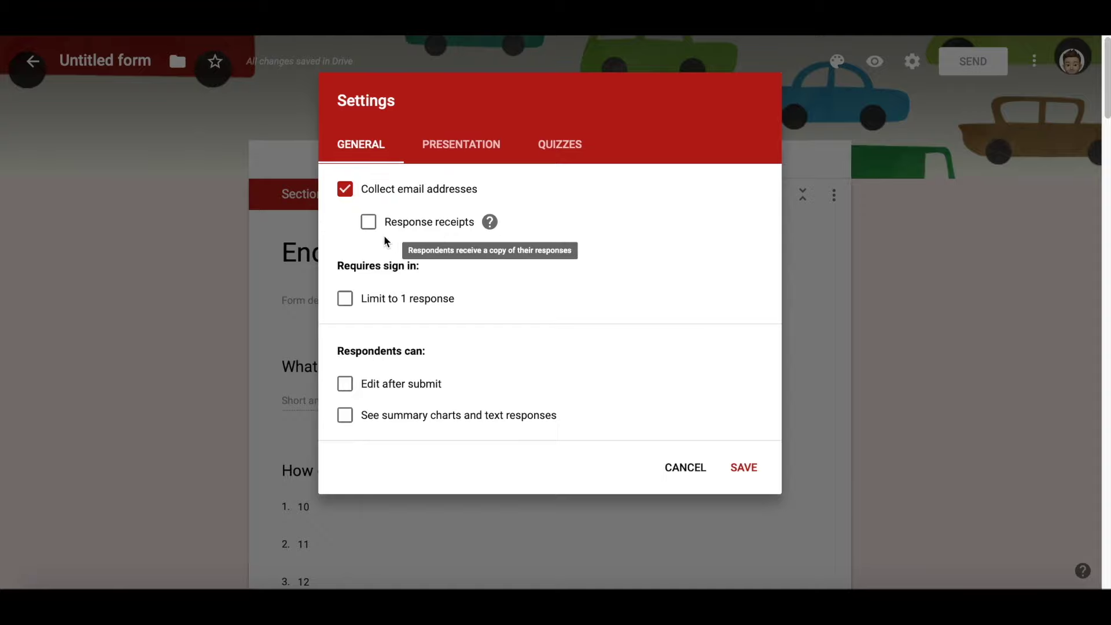
pyautogui.click(370, 225)
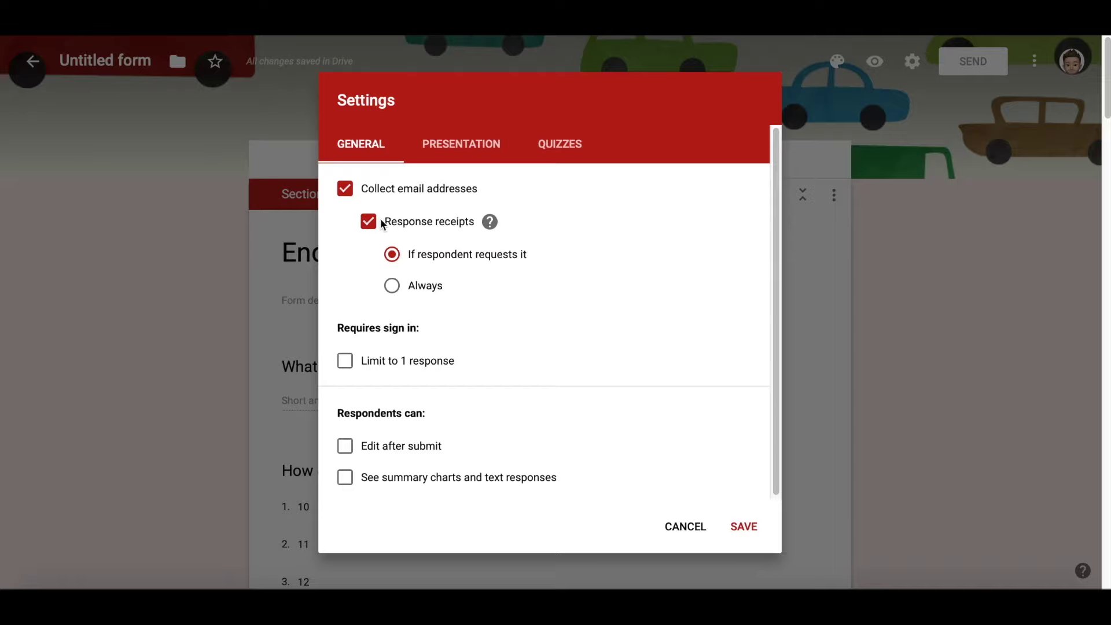
# Step: Turn off response receipts and limit the form to 1 response per respondent
pyautogui.click(380, 220)
pyautogui.click(347, 302)
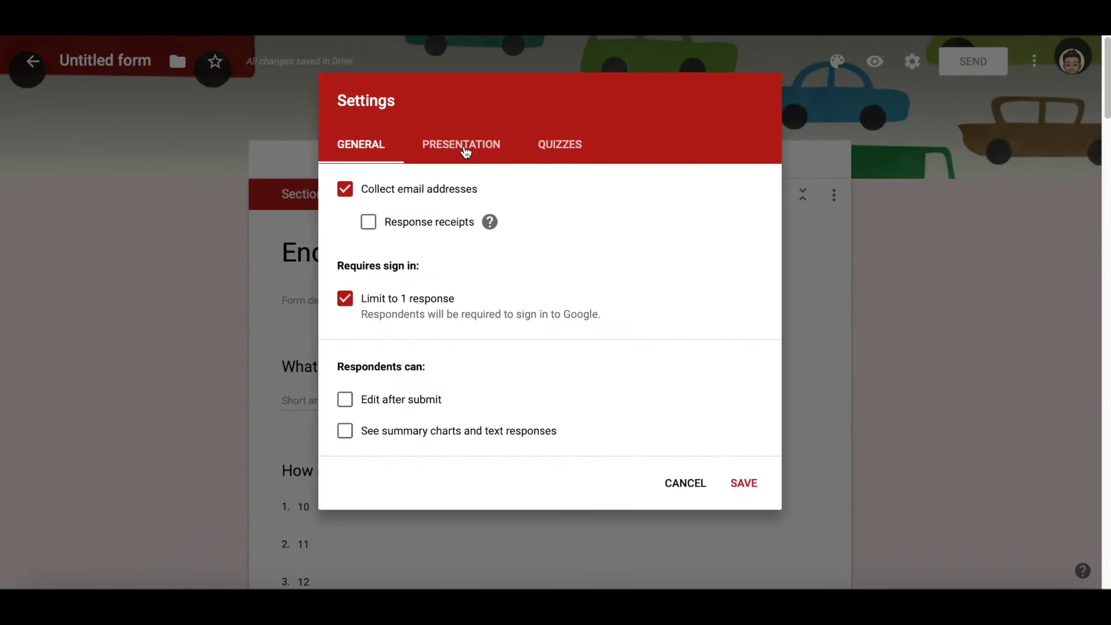
# Step: In the presentation settings, enable the progress bar and save the confirmation message "Thank you for taking the test :)"
pyautogui.click(465, 149)
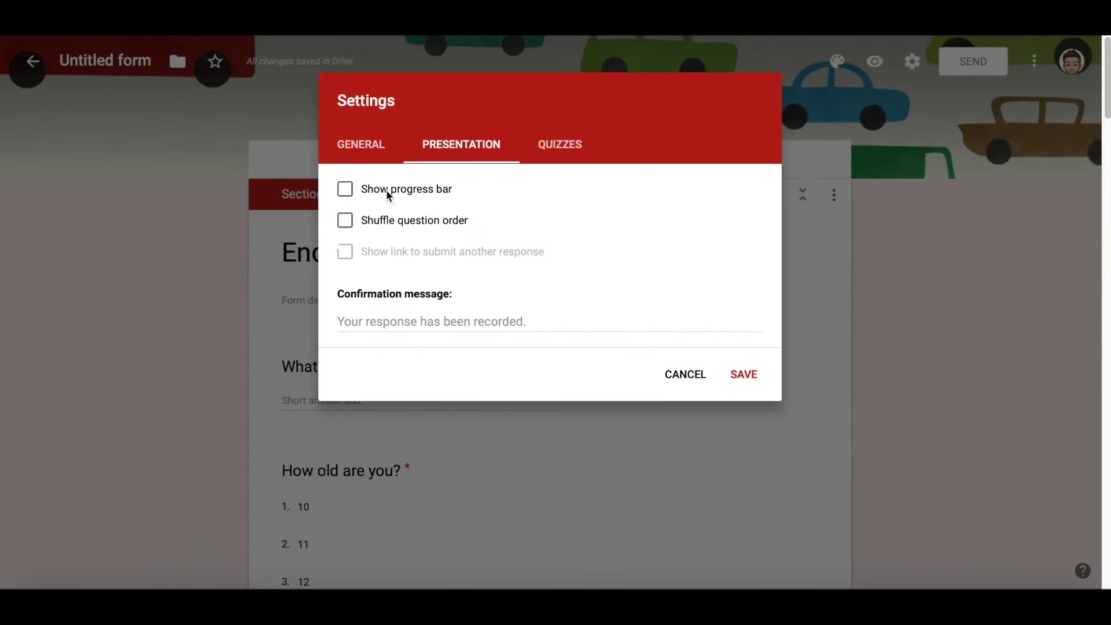
pyautogui.click(345, 191)
pyautogui.click(387, 318)
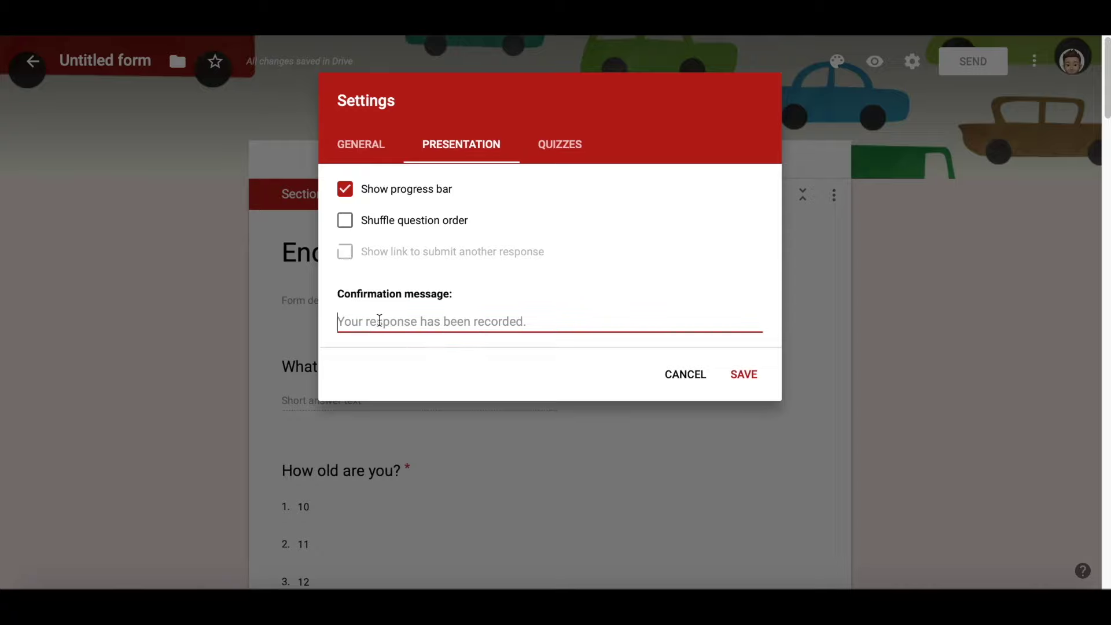
pyautogui.write('Thank you for taking the t')
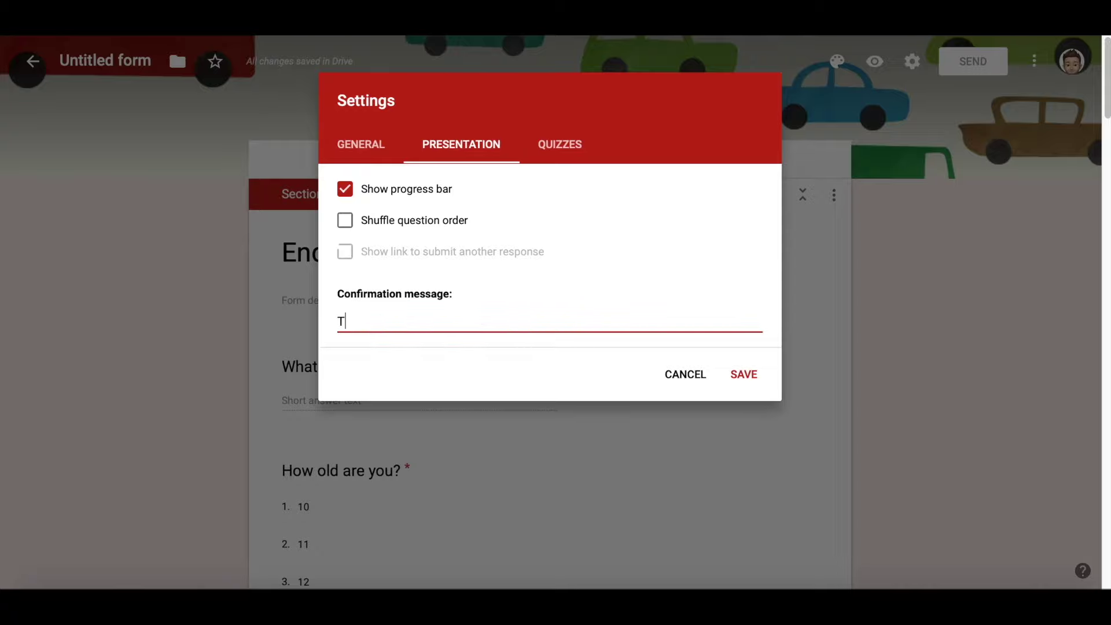
pyautogui.write('est :)')
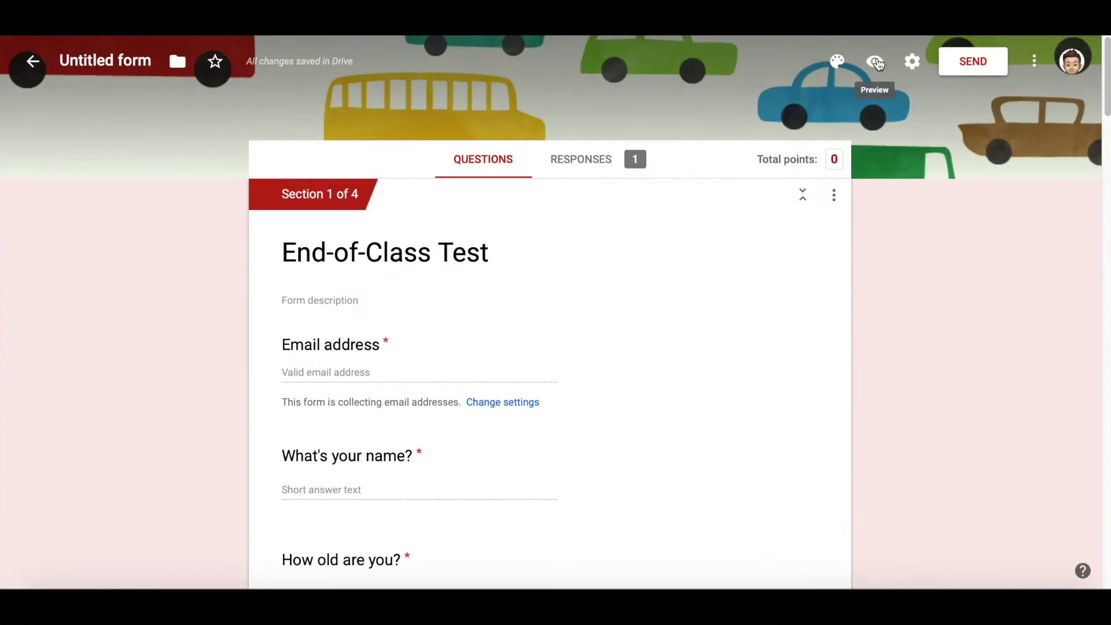
# Step: Preview the form and check the email field and progress bar on its first page
pyautogui.click(878, 62)
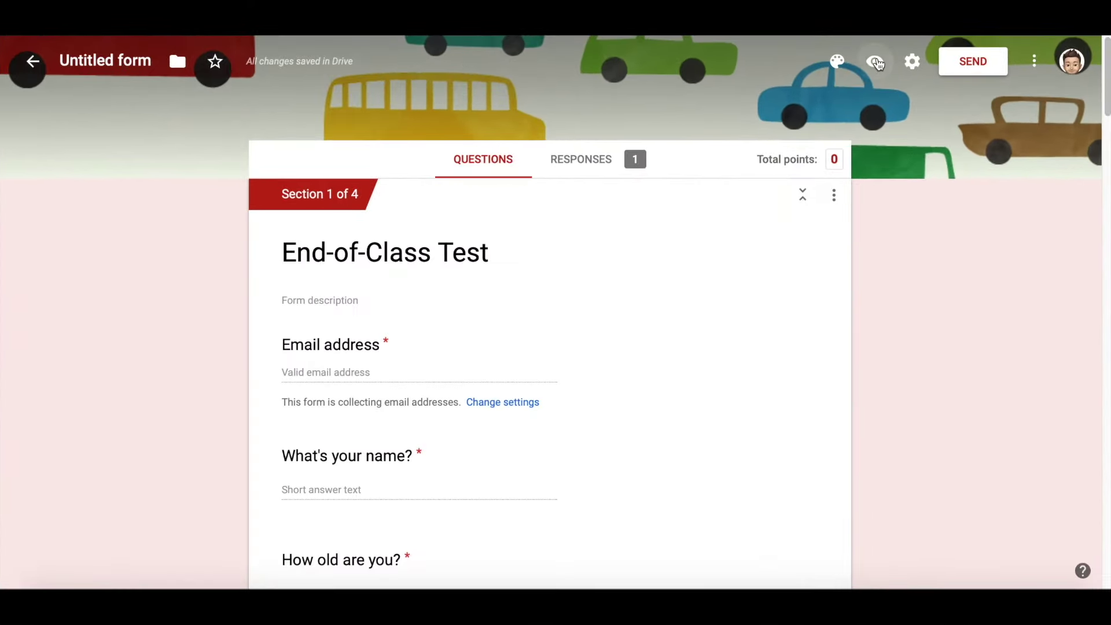
pyautogui.scroll(-3, 561, 177)
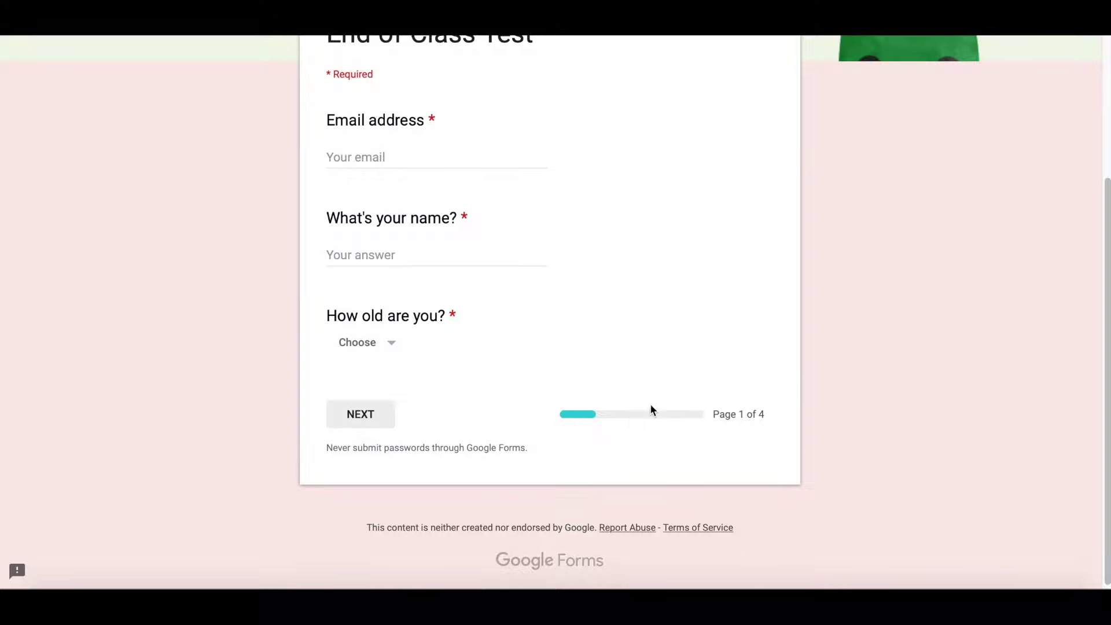
pyautogui.scroll(3, 852, 397)
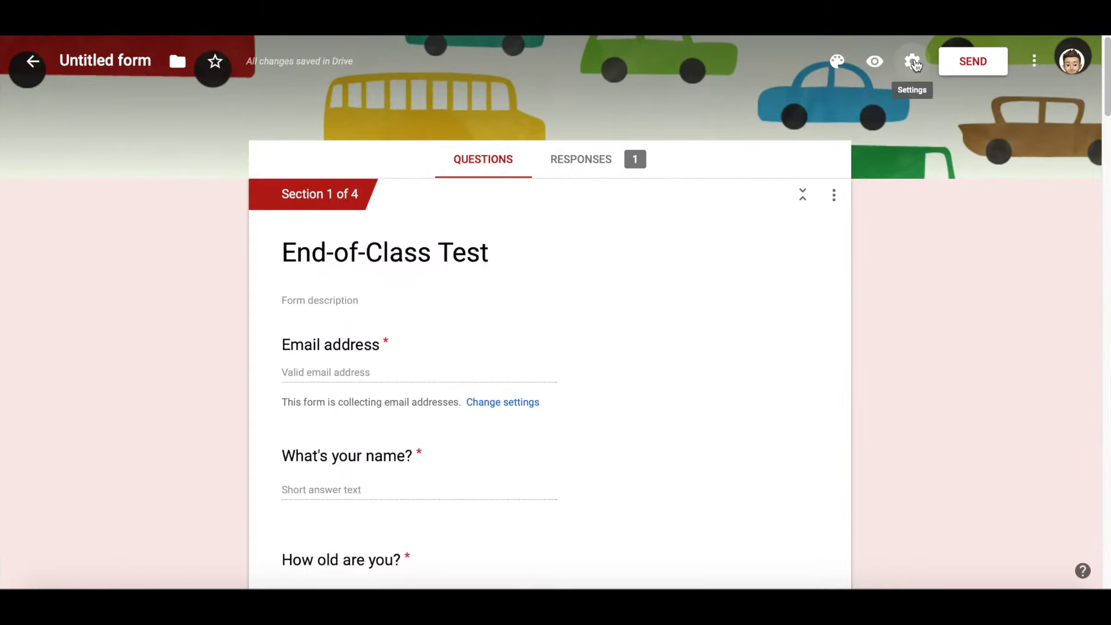
# Step: Turn the form into a quiz that releases grades immediately after each submission, and save the settings
pyautogui.click(913, 62)
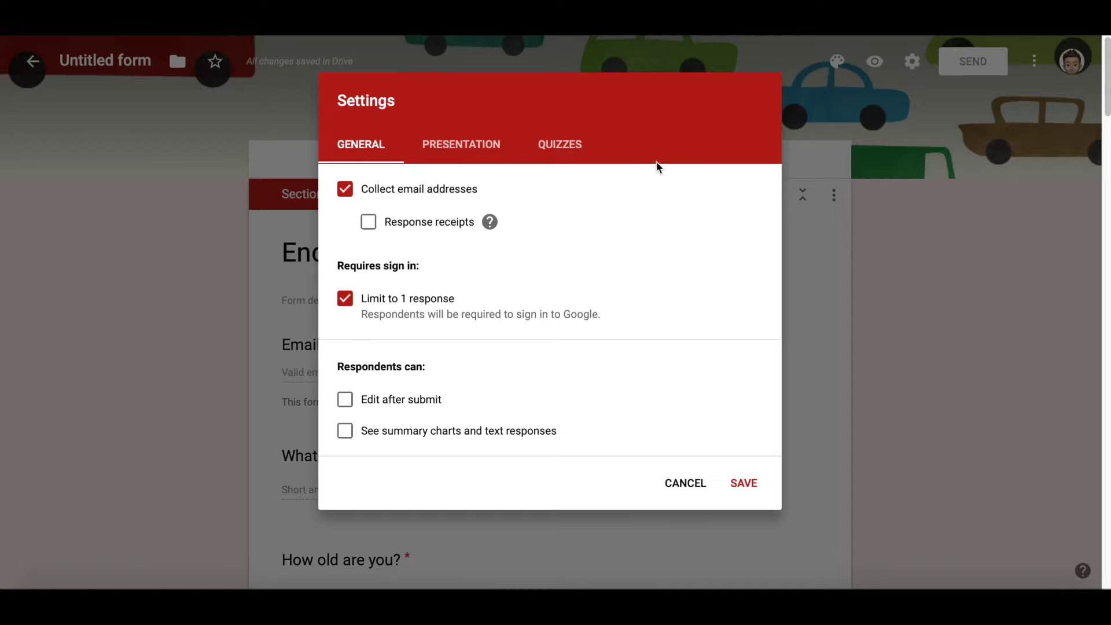
pyautogui.click(576, 150)
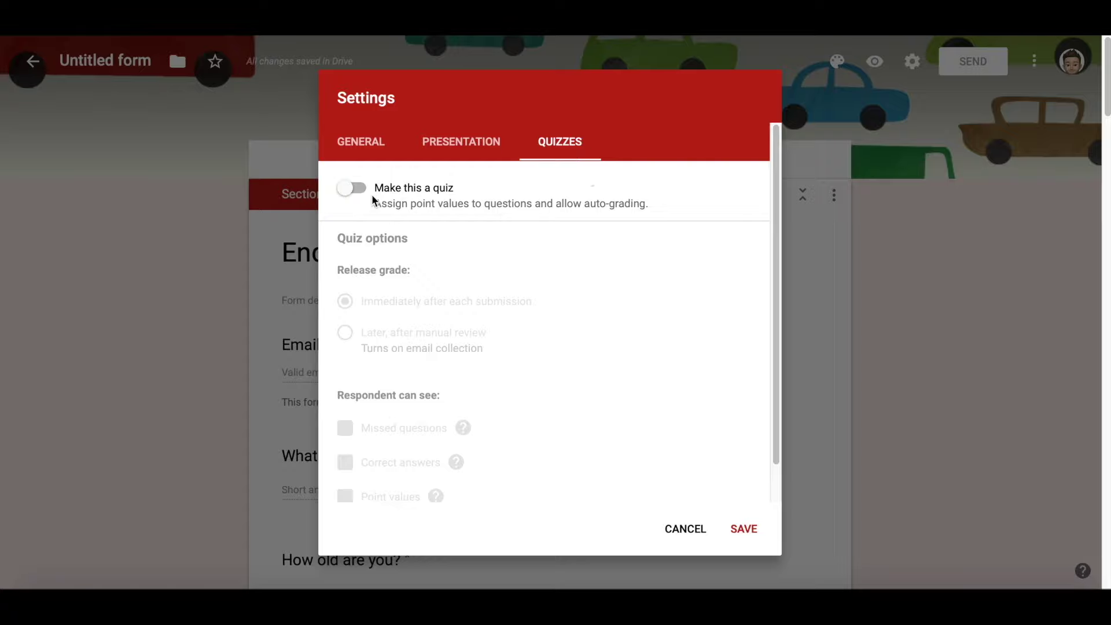
pyautogui.click(355, 189)
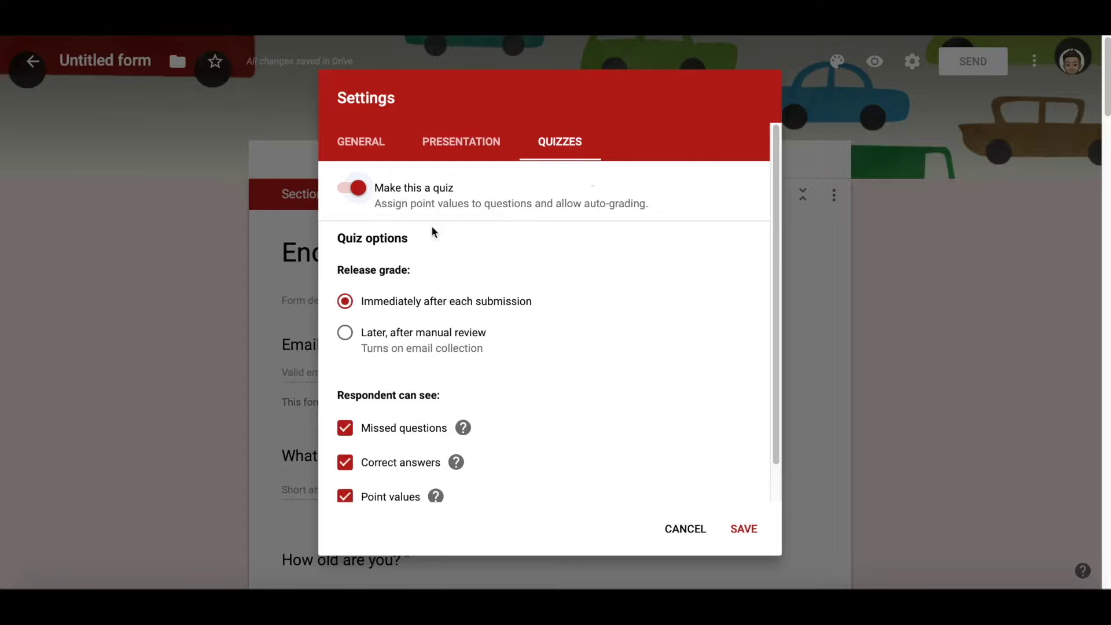
pyautogui.scroll(-1, 779, 248)
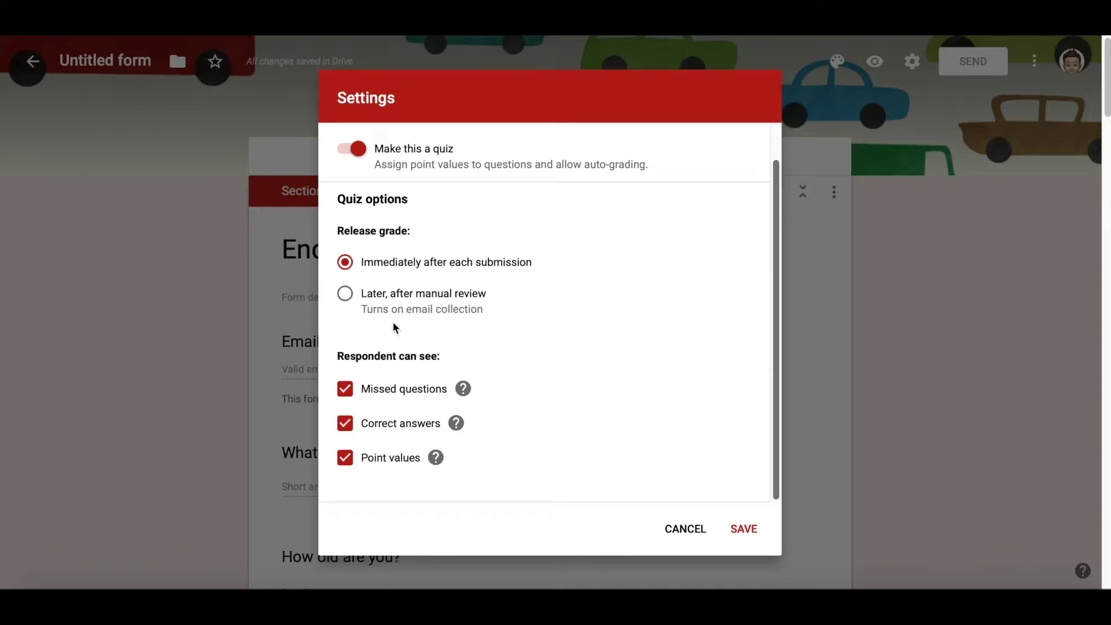
pyautogui.moveTo(339, 359); pyautogui.dragTo(450, 355)
pyautogui.click(453, 371)
pyautogui.click(746, 529)
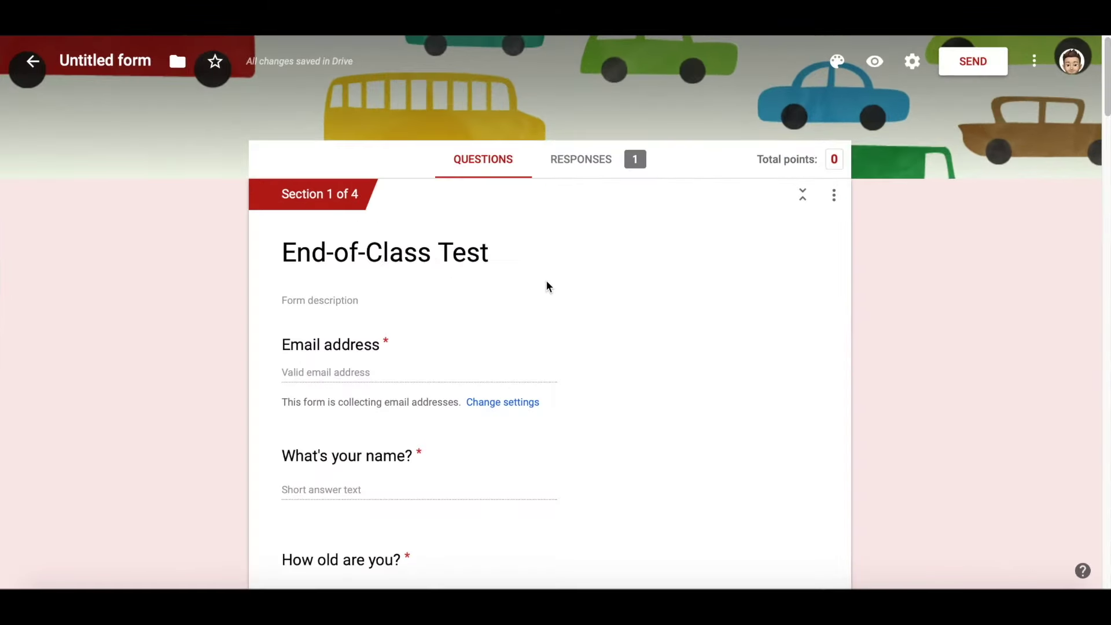
# Step: Mark "Yes, it can" as the only correct answer to "Can a bird fly?" in its answer key
pyautogui.scroll(-5, 640, 238)
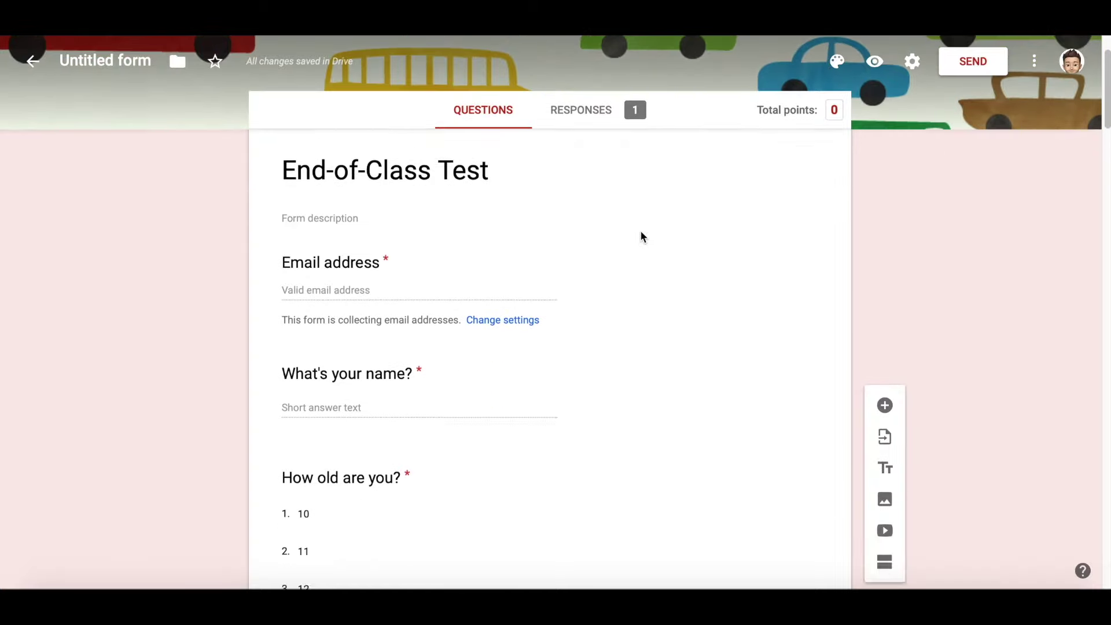
pyautogui.scroll(-10, 596, 305)
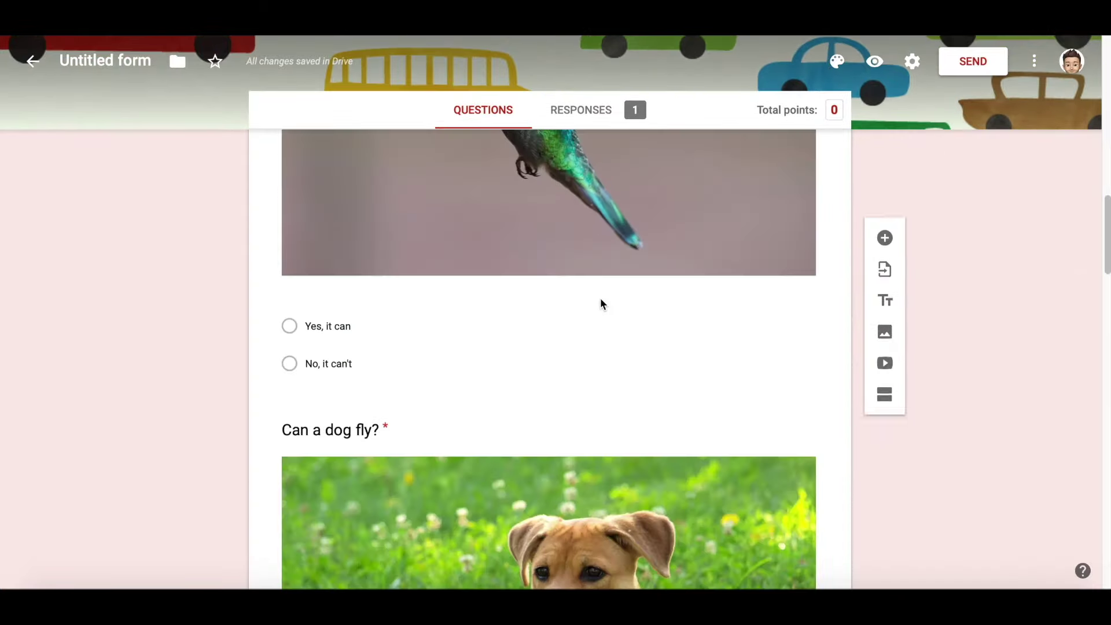
pyautogui.click(573, 315)
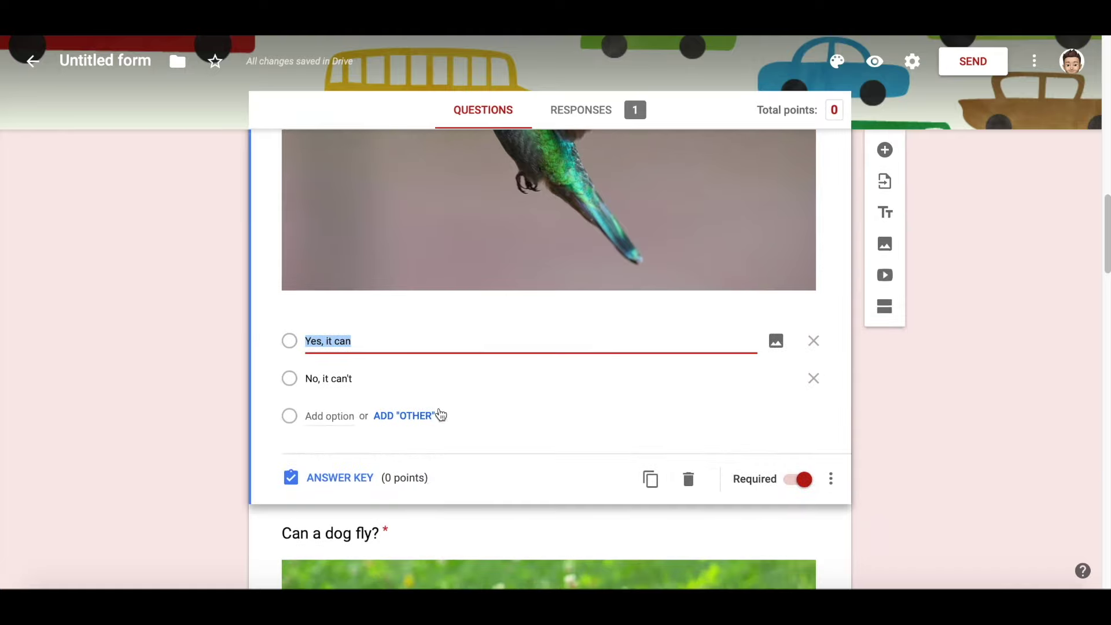
pyautogui.click(346, 481)
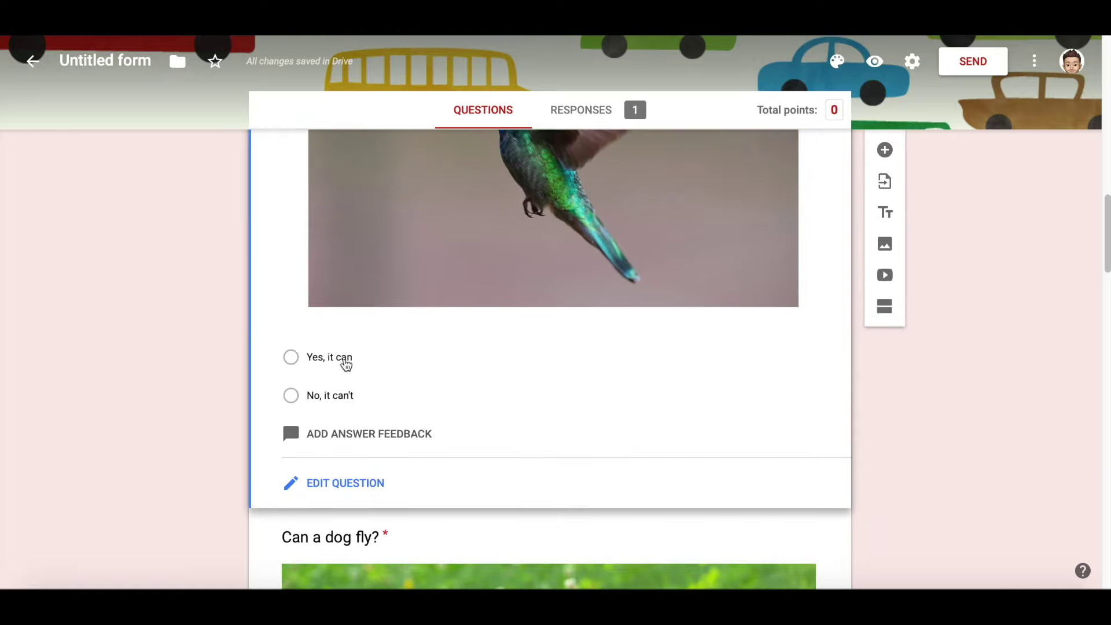
pyautogui.click(300, 364)
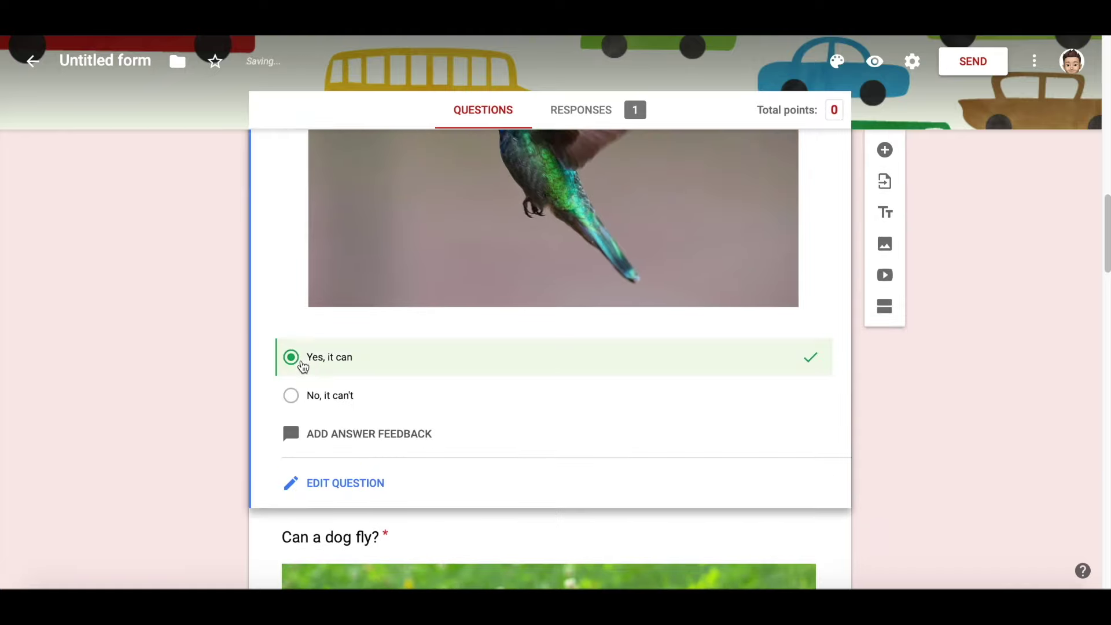
pyautogui.click(296, 396)
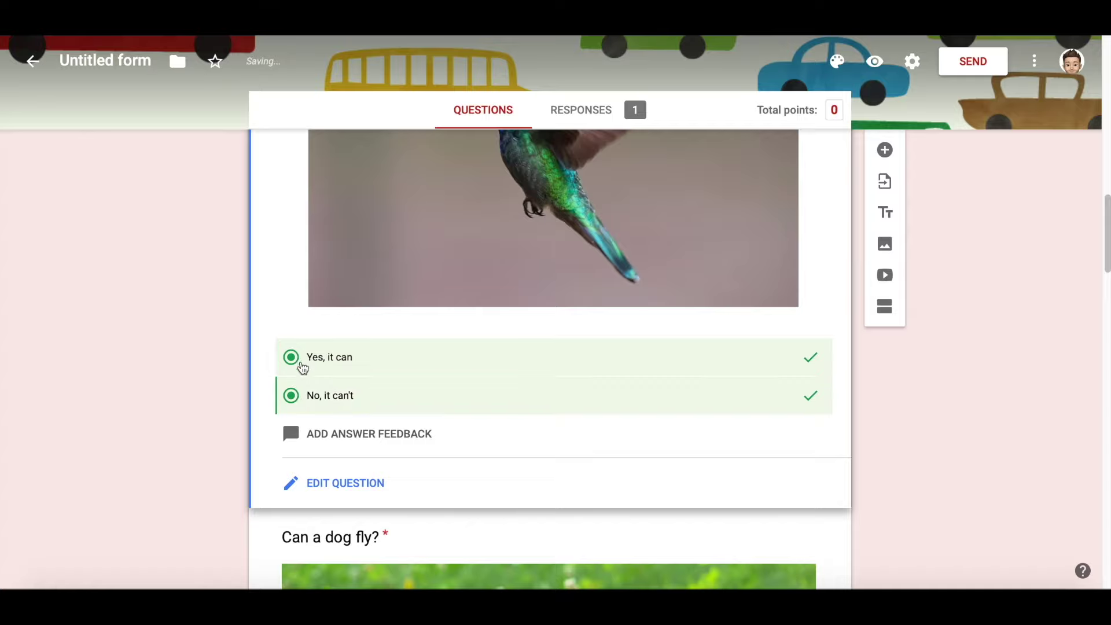
pyautogui.click(303, 399)
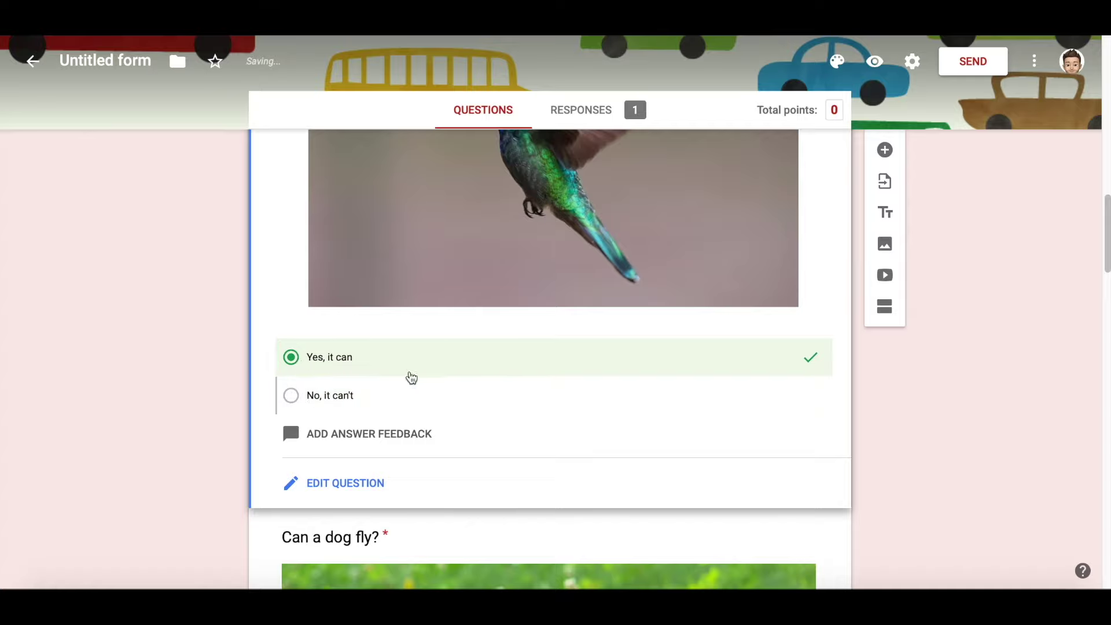
pyautogui.click(351, 485)
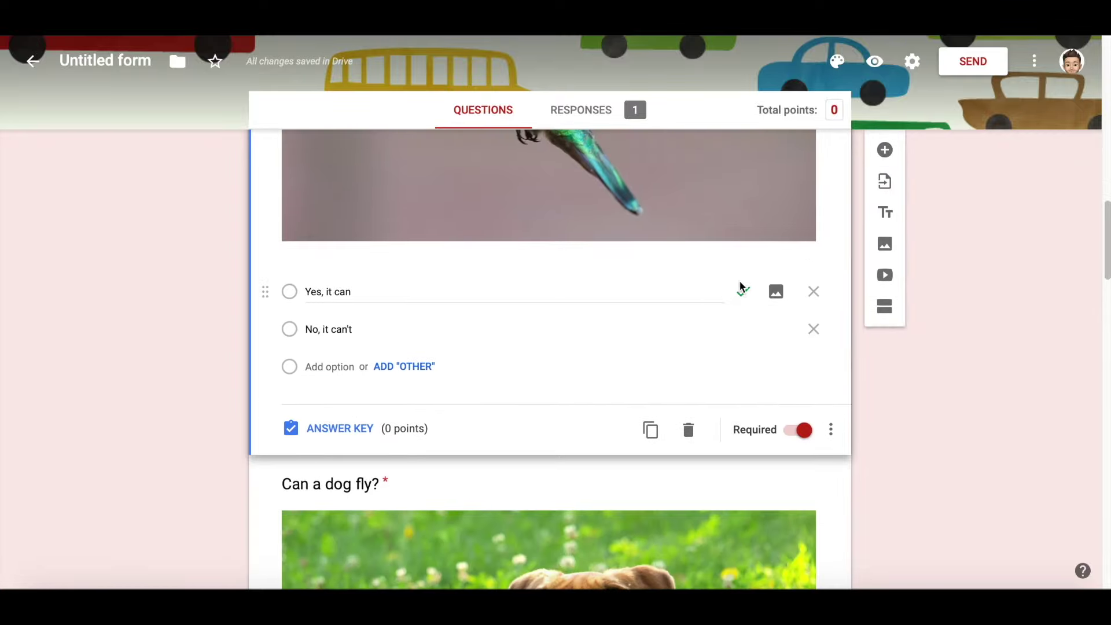
# Step: Set the value of the question "Can a bird fly?" to 2 points
pyautogui.click(405, 429)
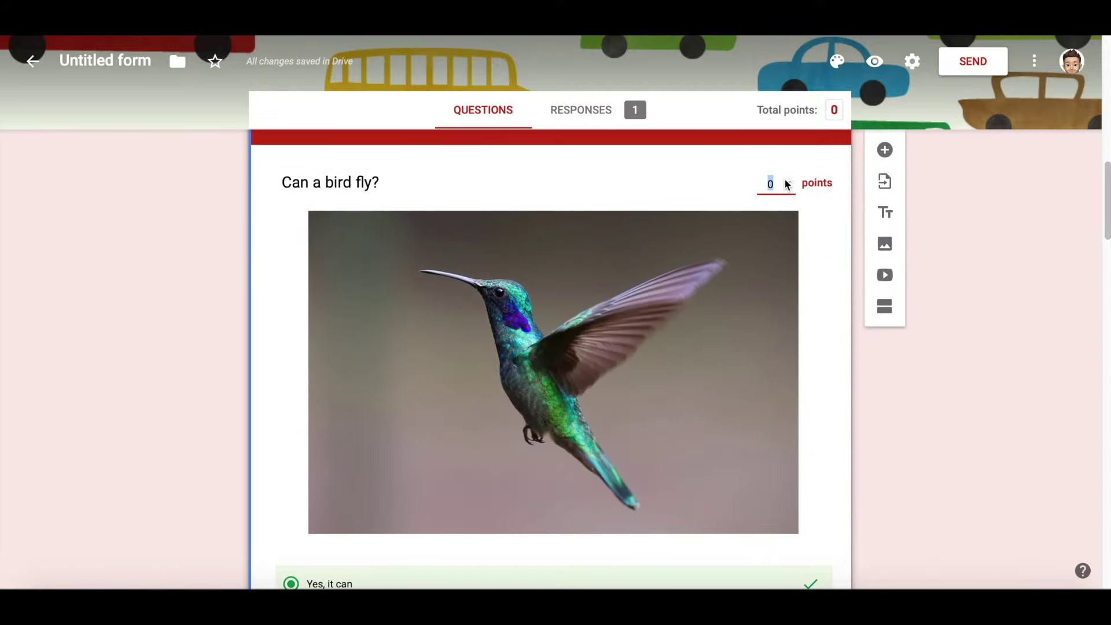
pyautogui.click(791, 182)
pyautogui.click(791, 182)
pyautogui.click(198, 269)
# Step: Mark "No, it can't" as the correct answer to the "Can a dog fly?" and "Can a cat sing?" questions, worth 2 points each
pyautogui.scroll(-8, 193, 266)
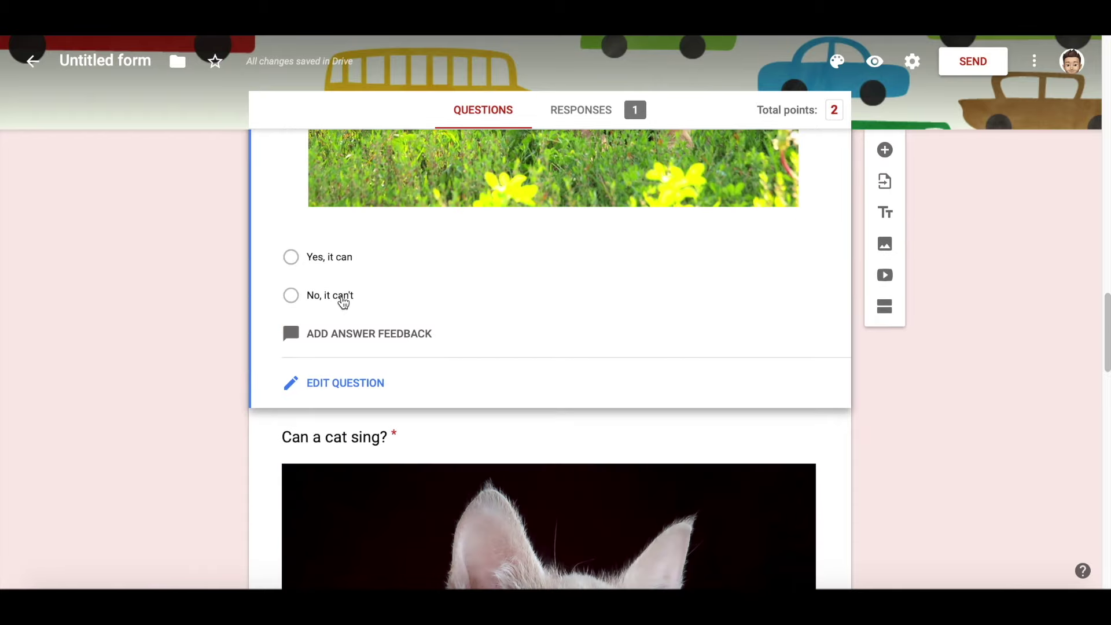
pyautogui.click(341, 295)
pyautogui.scroll(8, 776, 412)
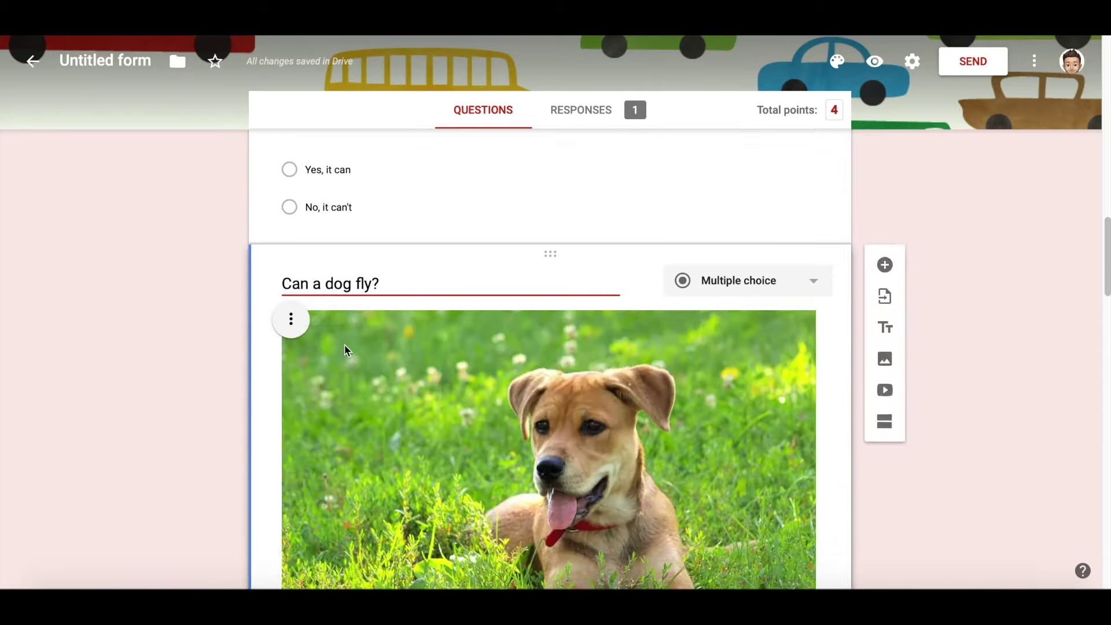
pyautogui.scroll(-10, 348, 353)
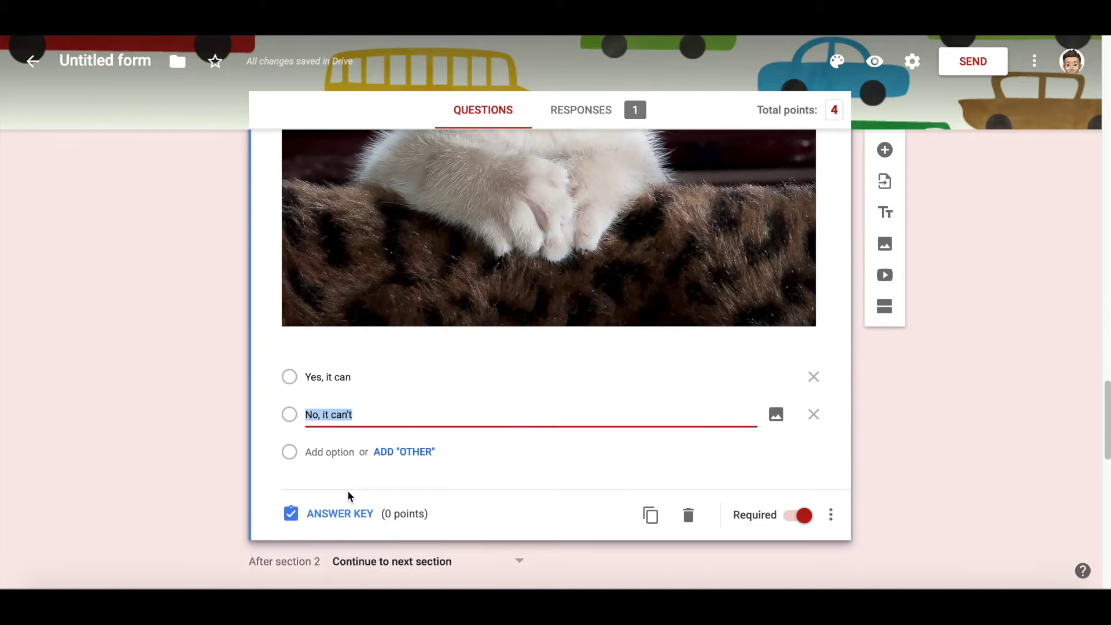
pyautogui.click(305, 404)
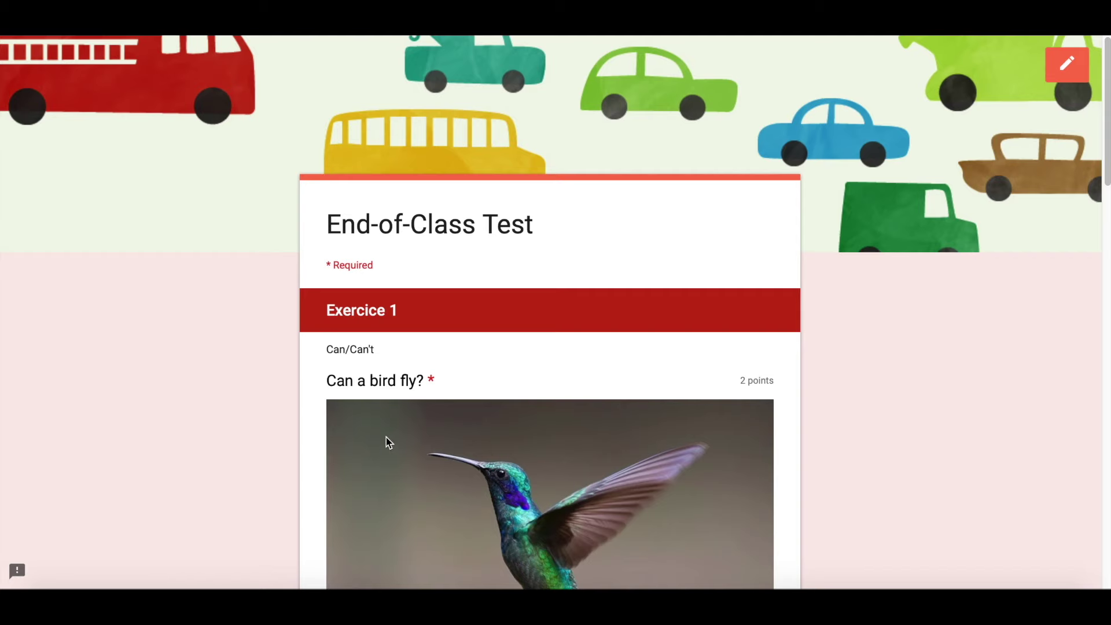
# Step: In the form preview, answer "Yes, it can" for the bird, "No, it can't" for the dog and "Yes, it can" for the cat, and continue
pyautogui.scroll(-10, 392, 388)
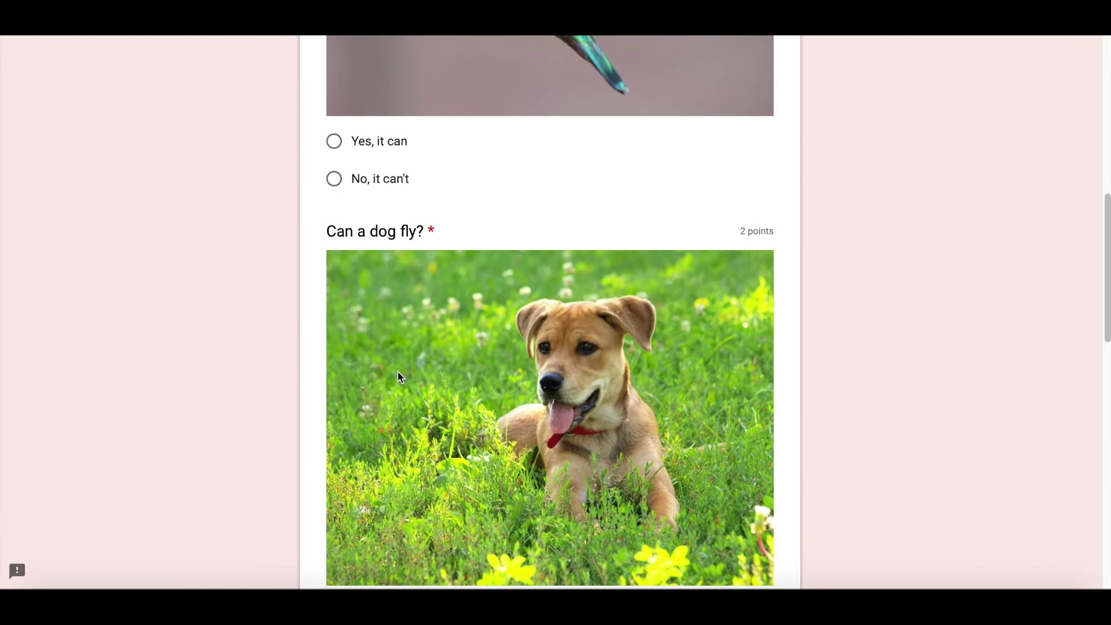
pyautogui.click(374, 145)
pyautogui.scroll(-4, 382, 289)
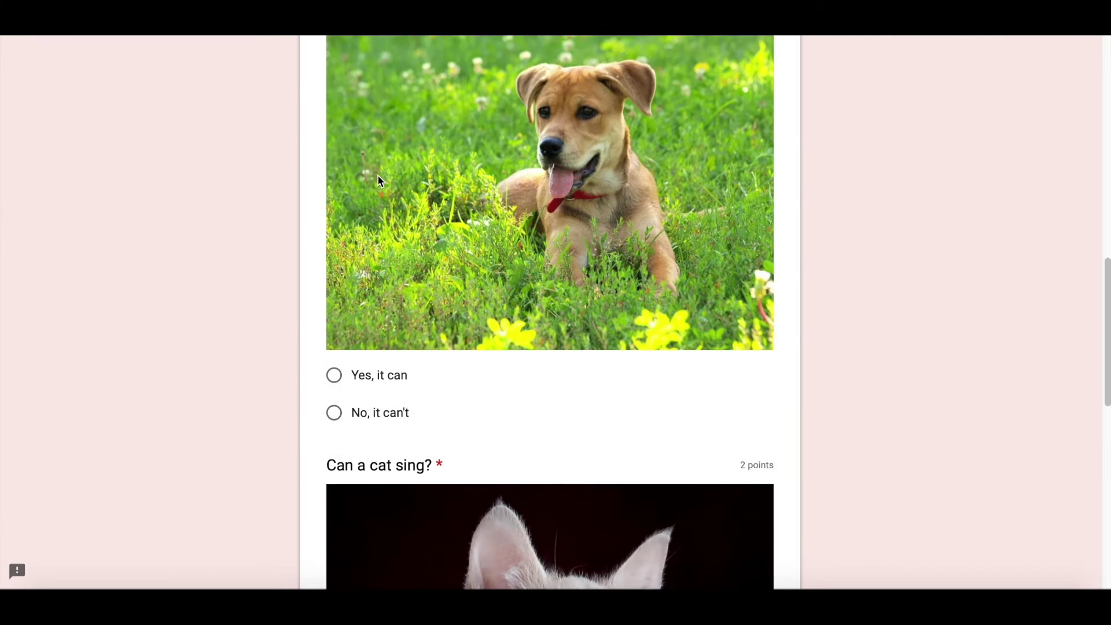
pyautogui.click(371, 412)
pyautogui.scroll(-9, 380, 405)
pyautogui.click(375, 306)
pyautogui.scroll(6, 373, 307)
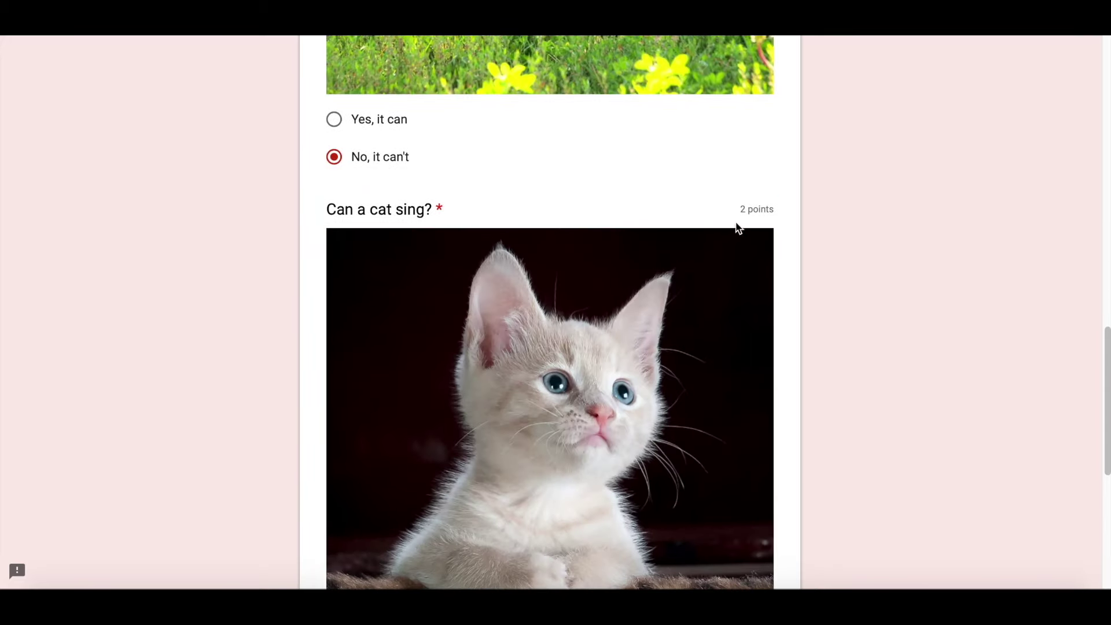
pyautogui.scroll(-6, 784, 260)
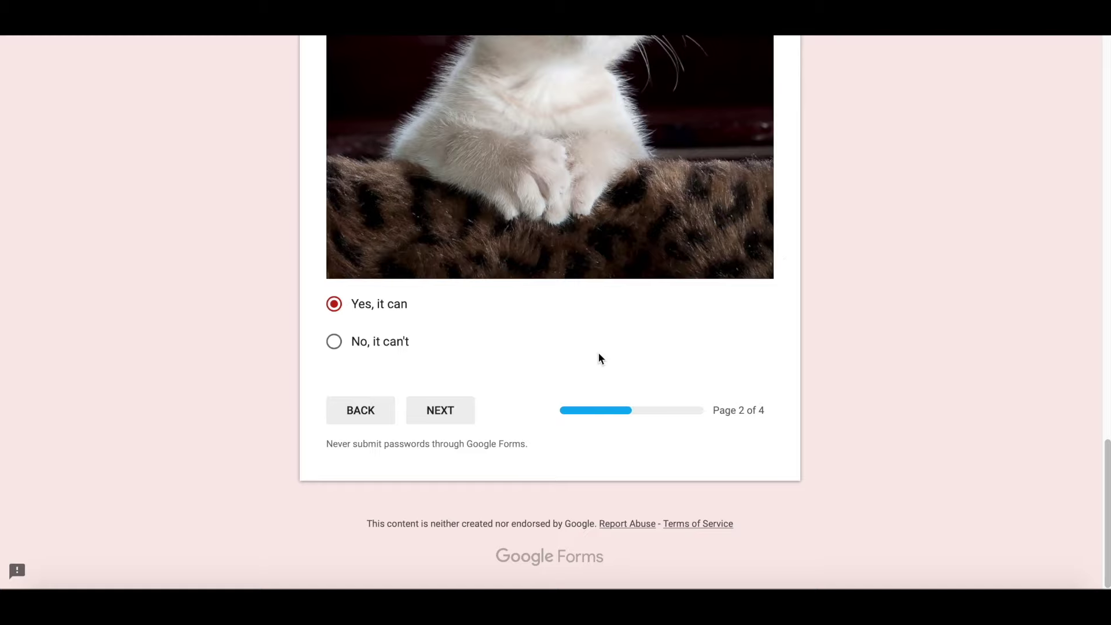
pyautogui.click(442, 412)
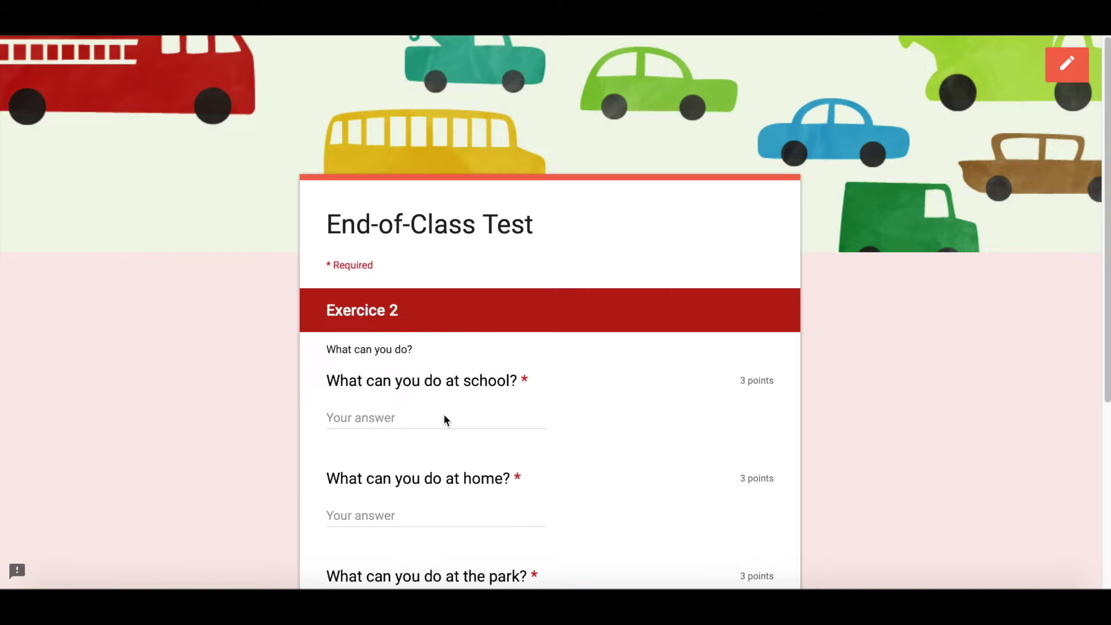
# Step: Answer the school, home and park questions of Exercice 2 with "I can fly" each, and continue
pyautogui.click(463, 415)
pyautogui.scroll(-1, 579, 417)
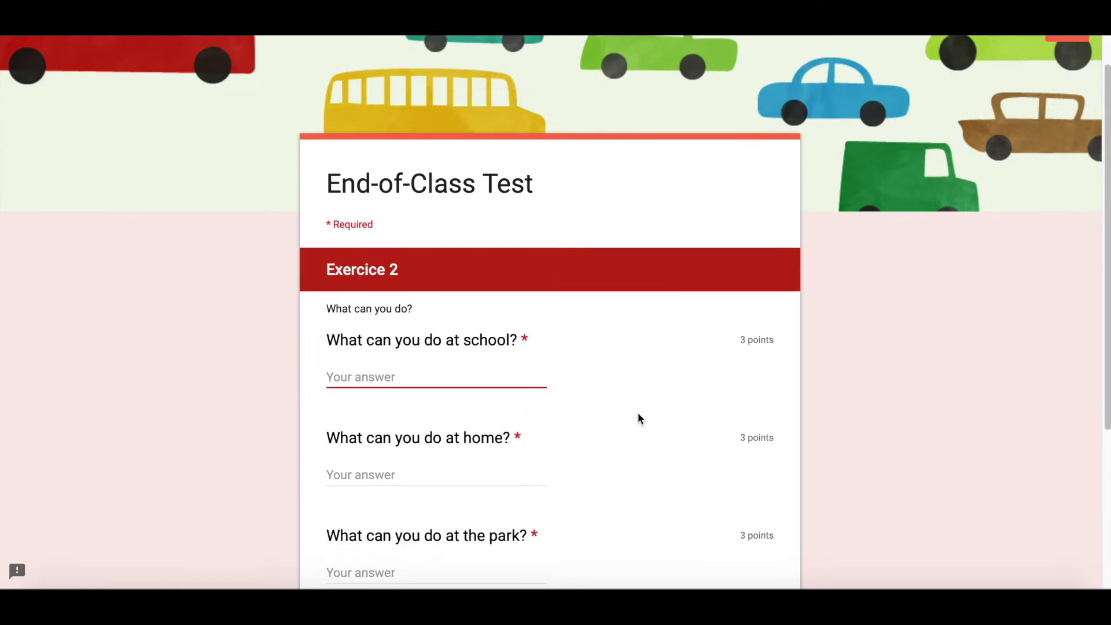
pyautogui.write('I can fly')
pyautogui.press('Tab')
pyautogui.write('I can fly')
pyautogui.press('Tab')
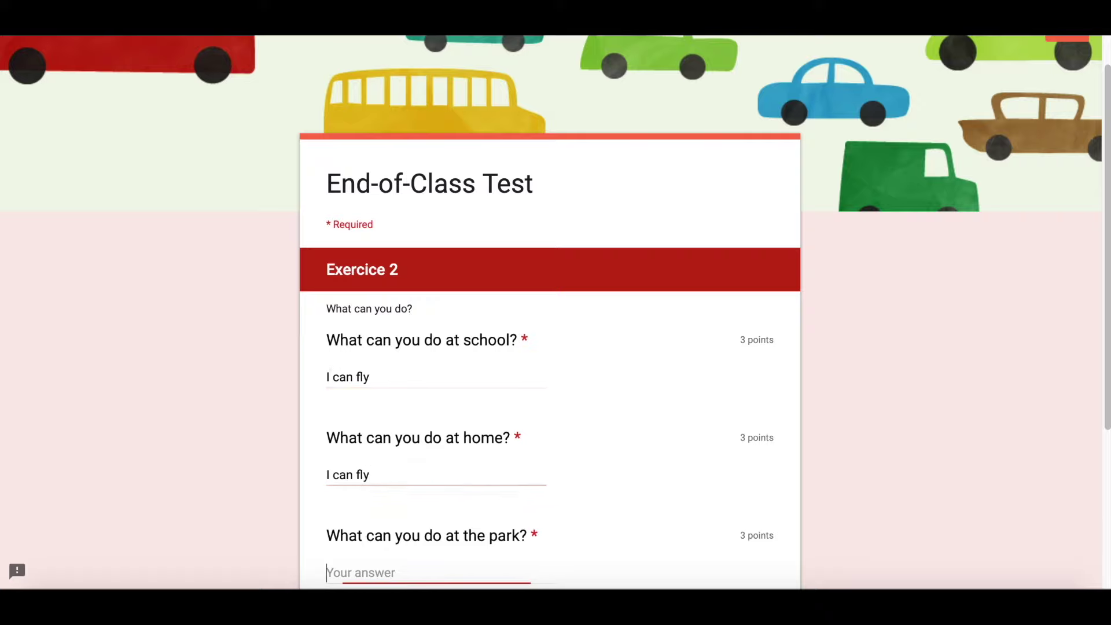
pyautogui.write('I can fly')
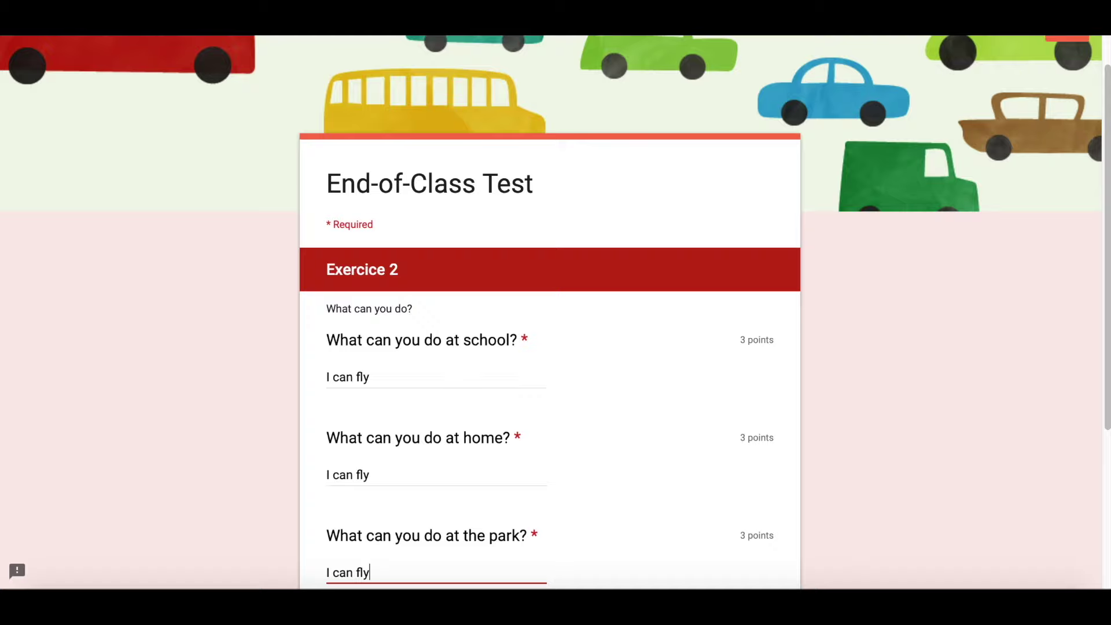
pyautogui.scroll(-3, 640, 400)
pyautogui.click(442, 455)
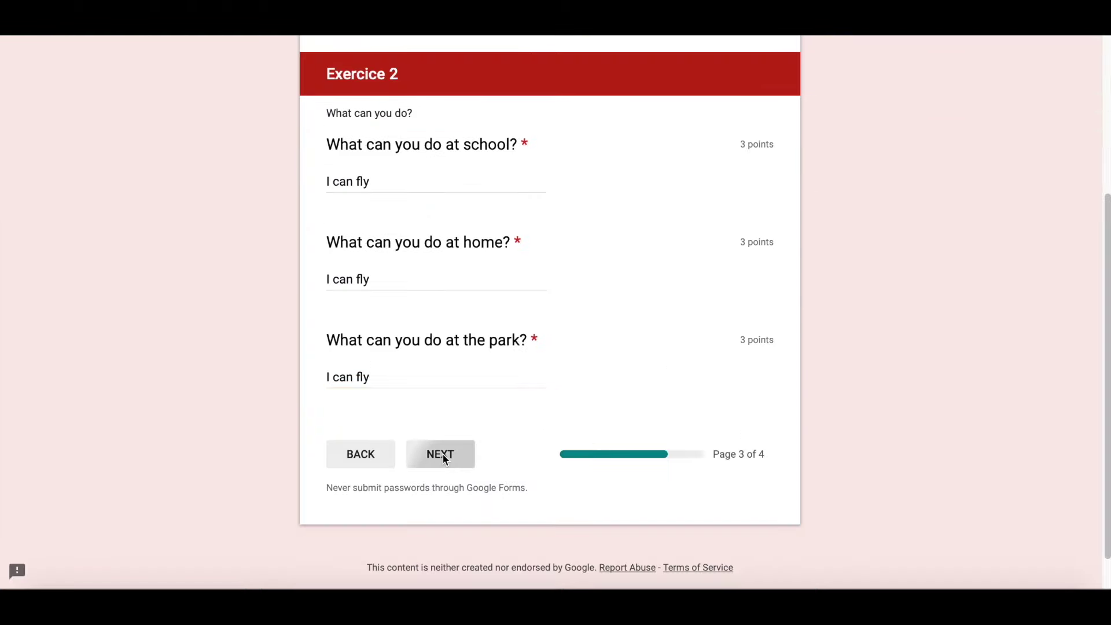
# Step: Answer the Last Weekend question with "H" and submit the test
pyautogui.click(416, 388)
pyautogui.write('H')
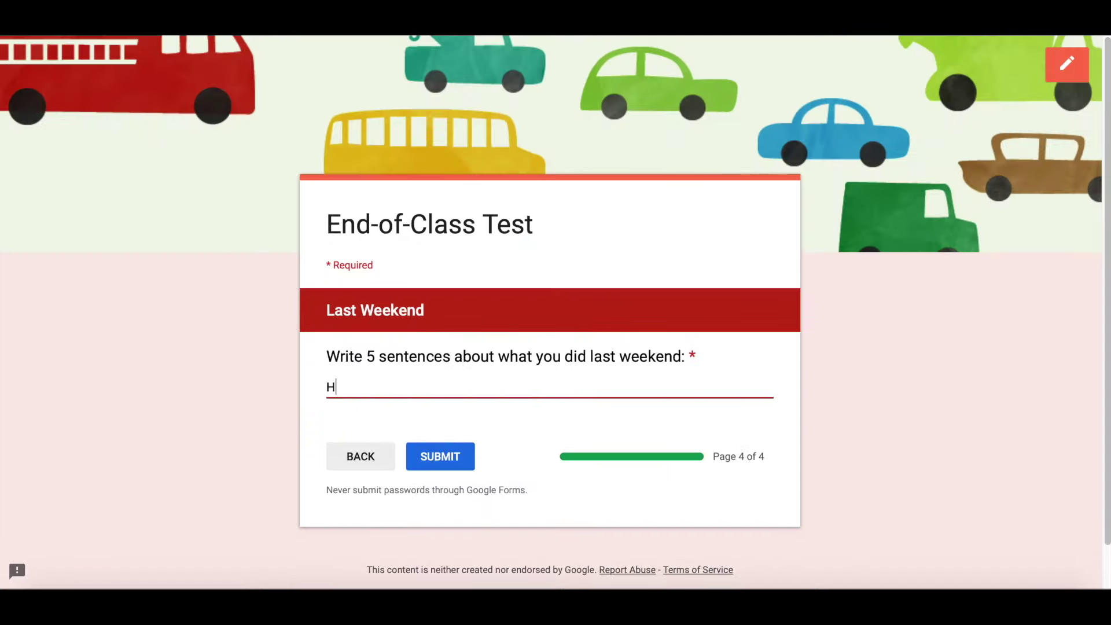
pyautogui.click(460, 463)
# Step: Open the score of the submitted test and review the total points, section scores and marking of each answer
pyautogui.click(394, 316)
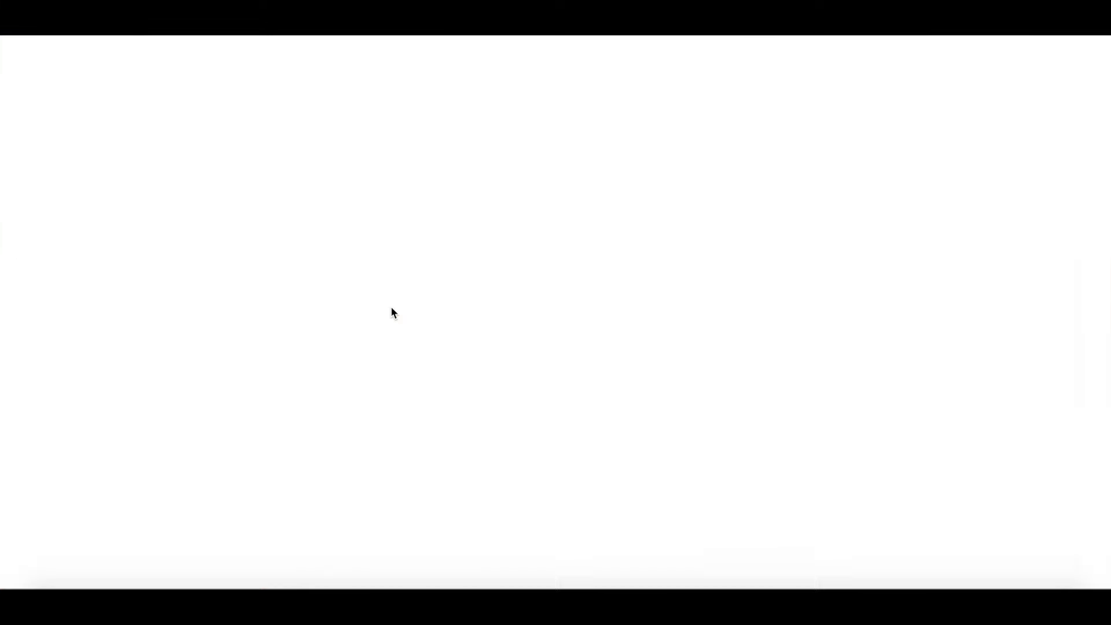
pyautogui.click(764, 226)
pyautogui.scroll(-6, 763, 239)
pyautogui.scroll(6, 748, 238)
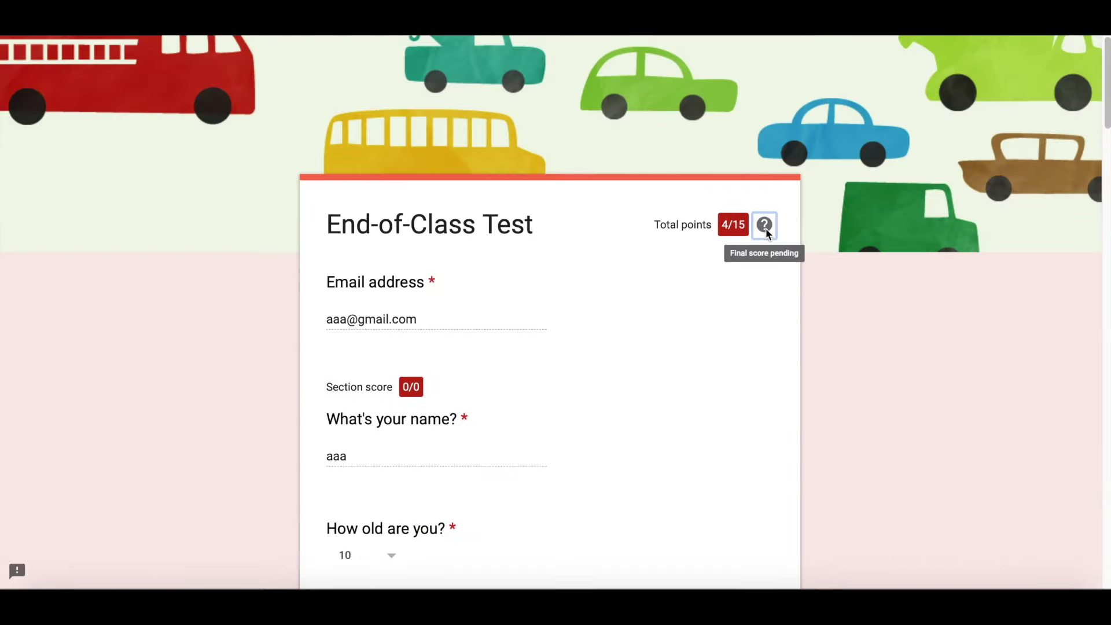
pyautogui.scroll(-15, 762, 233)
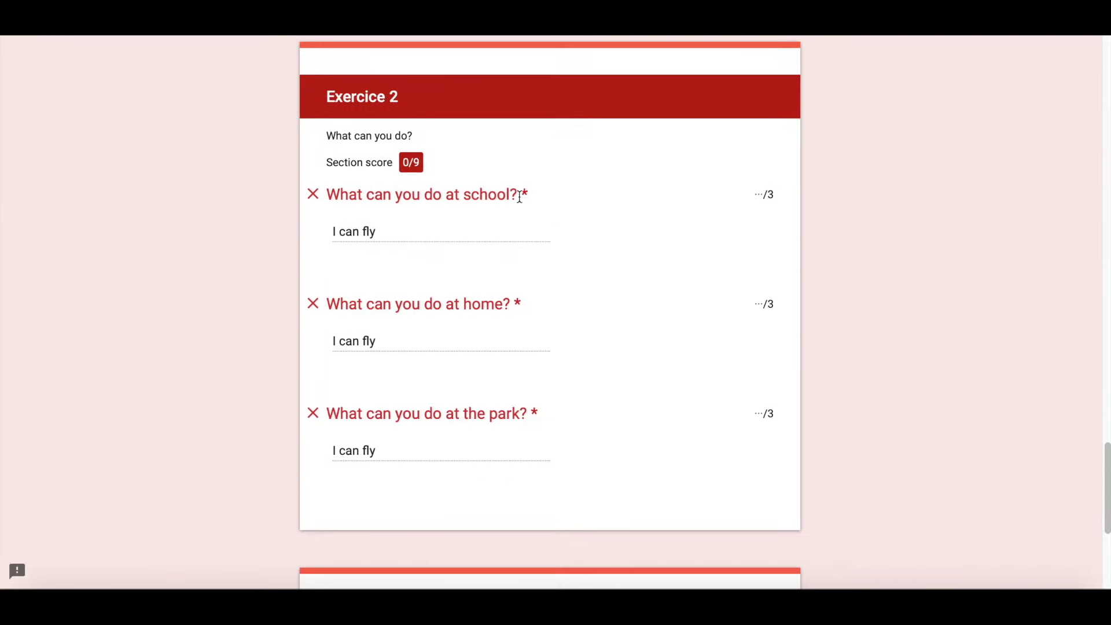
pyautogui.scroll(-10, 206, 296)
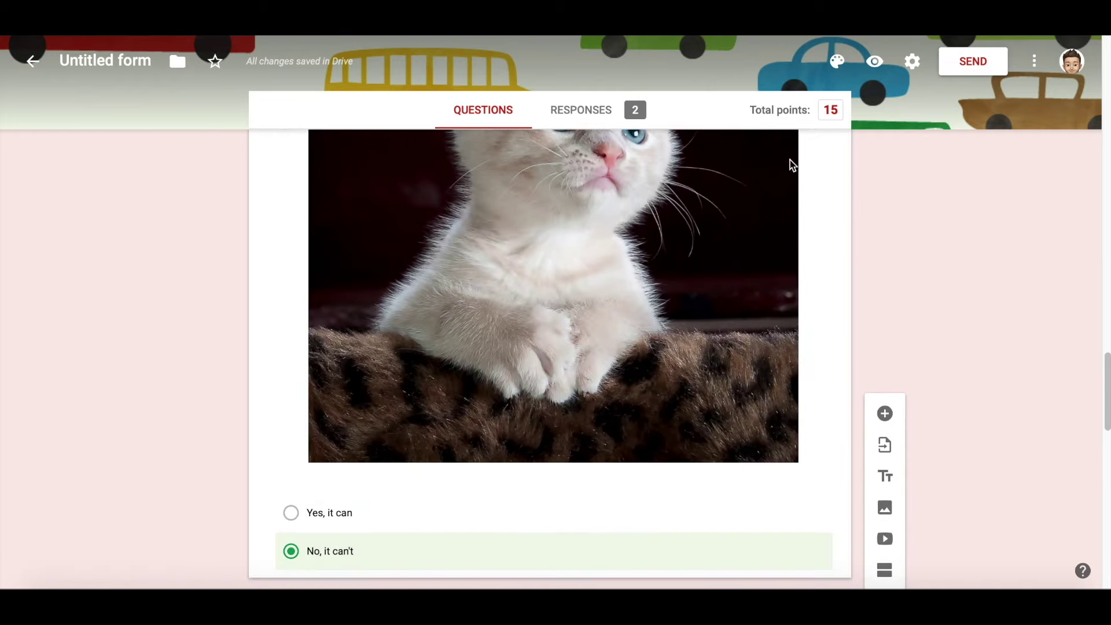
# Step: Back in the form editor, examine the points and answer keys of the Exercice 2 short-answer questions and the Last Weekend section
pyautogui.scroll(-3, 290, 355)
pyautogui.scroll(-7, 289, 356)
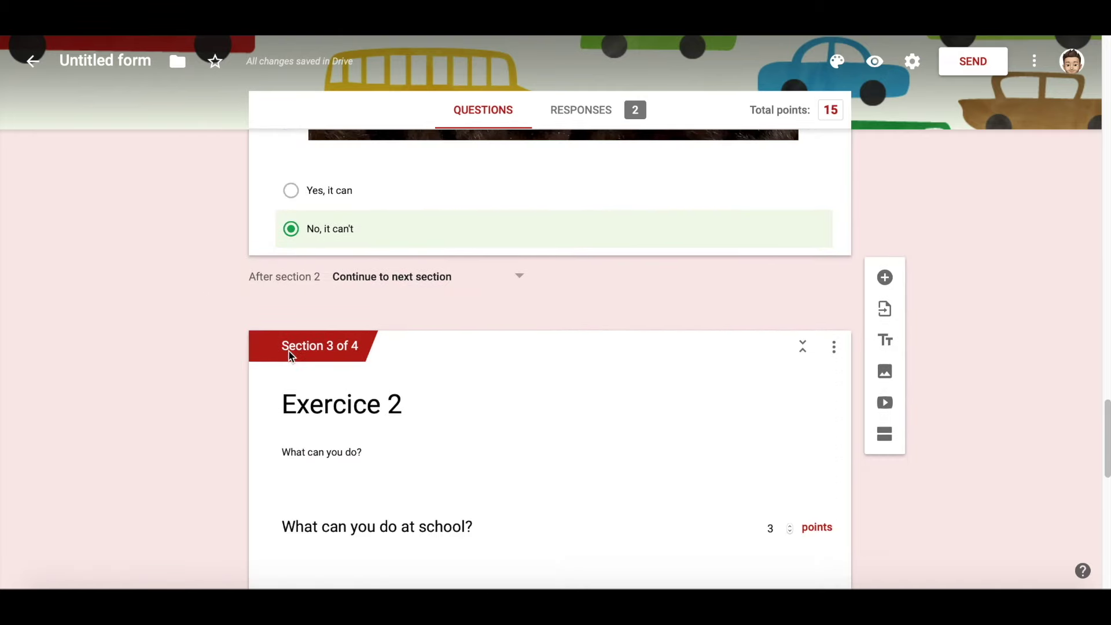
pyautogui.scroll(-1, 285, 356)
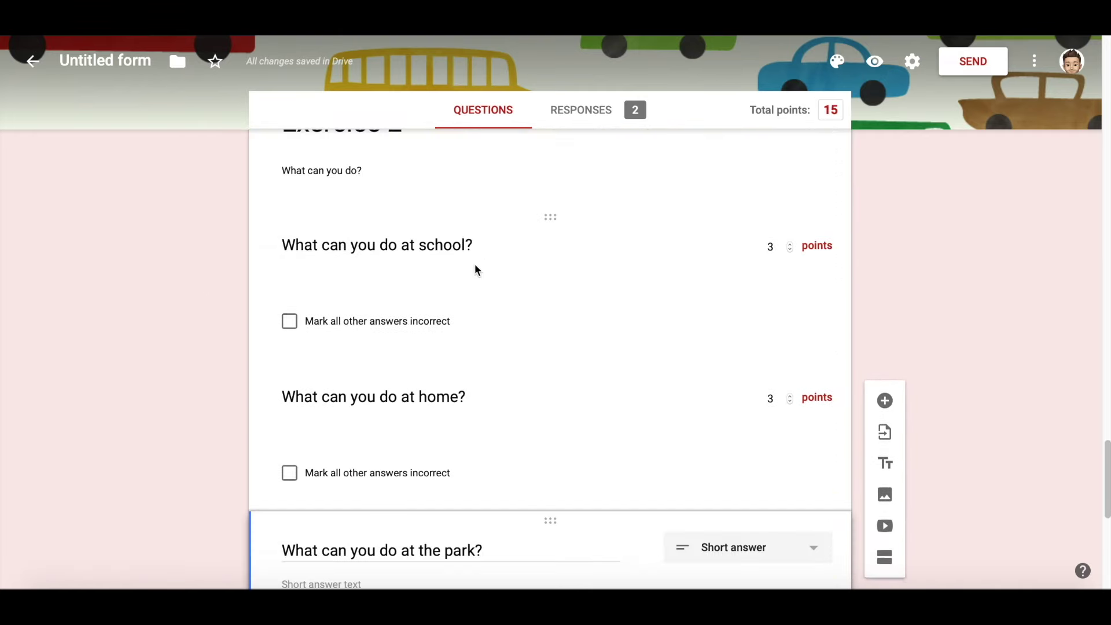
pyautogui.scroll(-2, 408, 272)
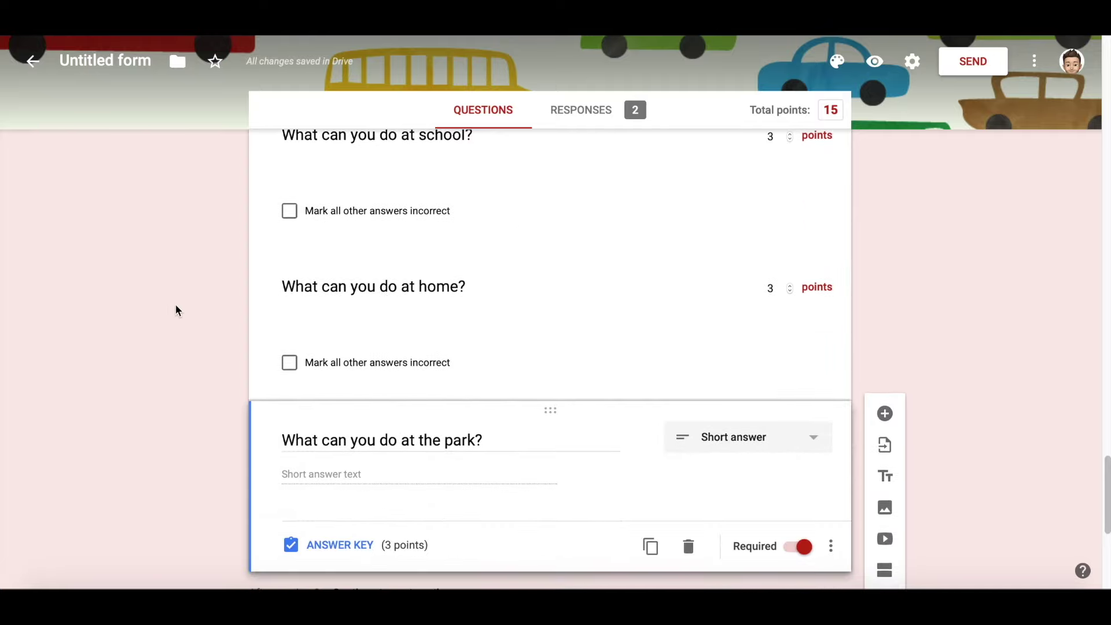
pyautogui.scroll(-2, 135, 290)
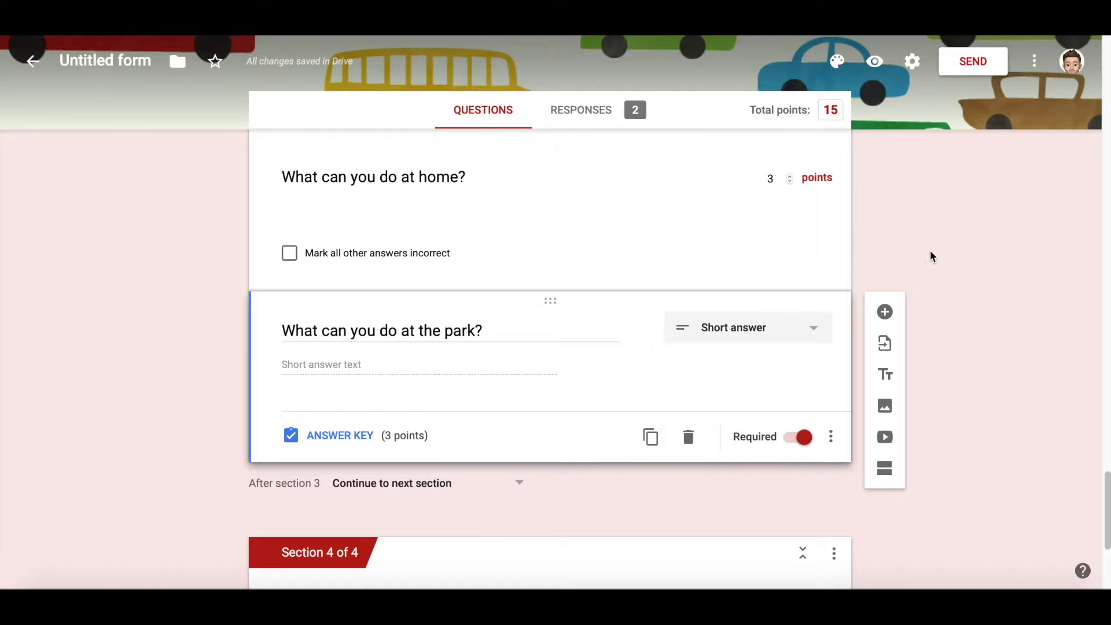
pyautogui.scroll(-4, 934, 250)
pyautogui.scroll(3, 914, 249)
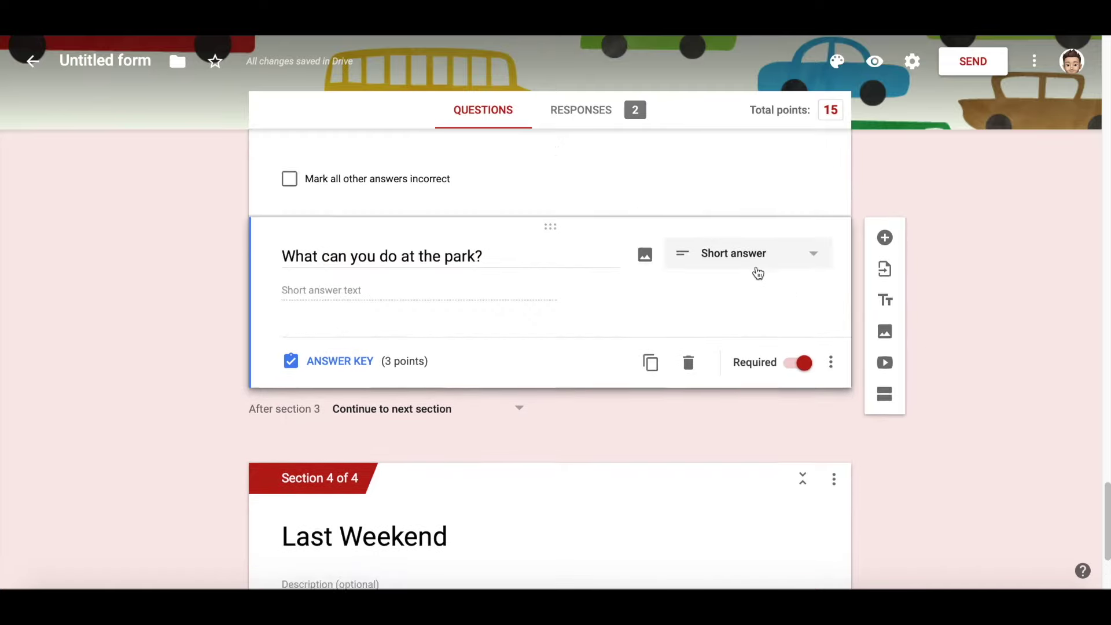
pyautogui.scroll(-3, 756, 266)
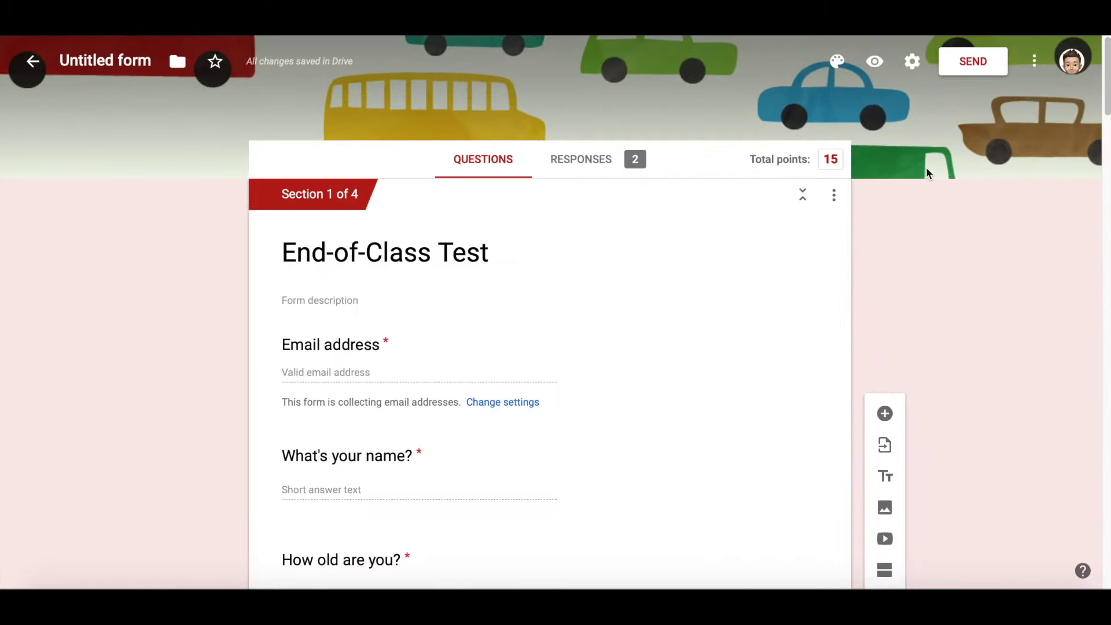
# Step: Generate a shortened link for sending the form, copy it, and close the send options
pyautogui.click(987, 68)
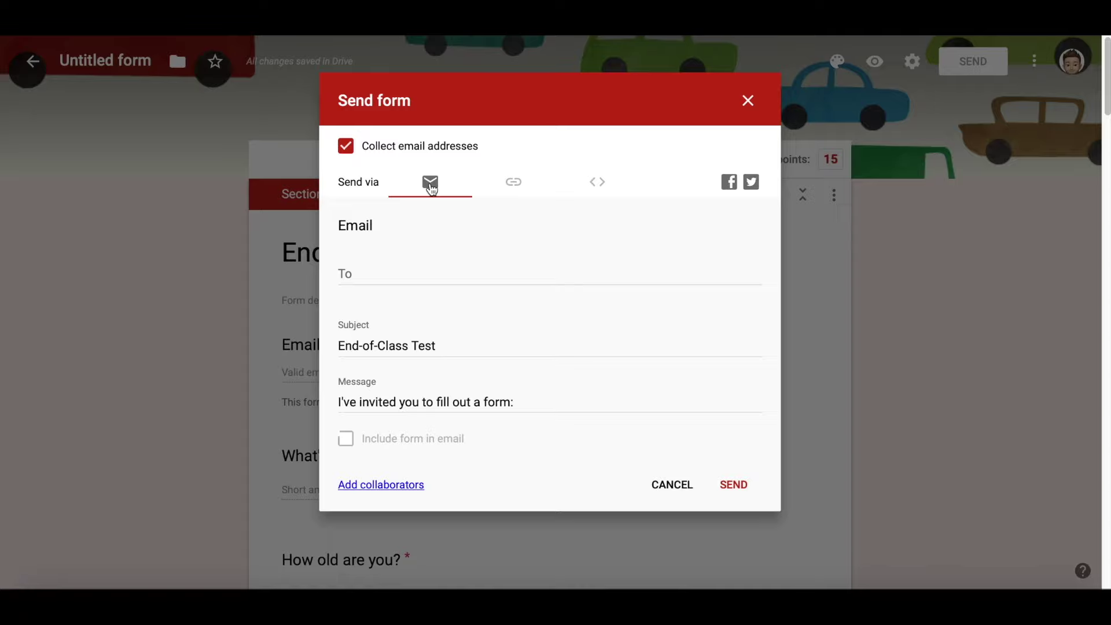
pyautogui.click(486, 194)
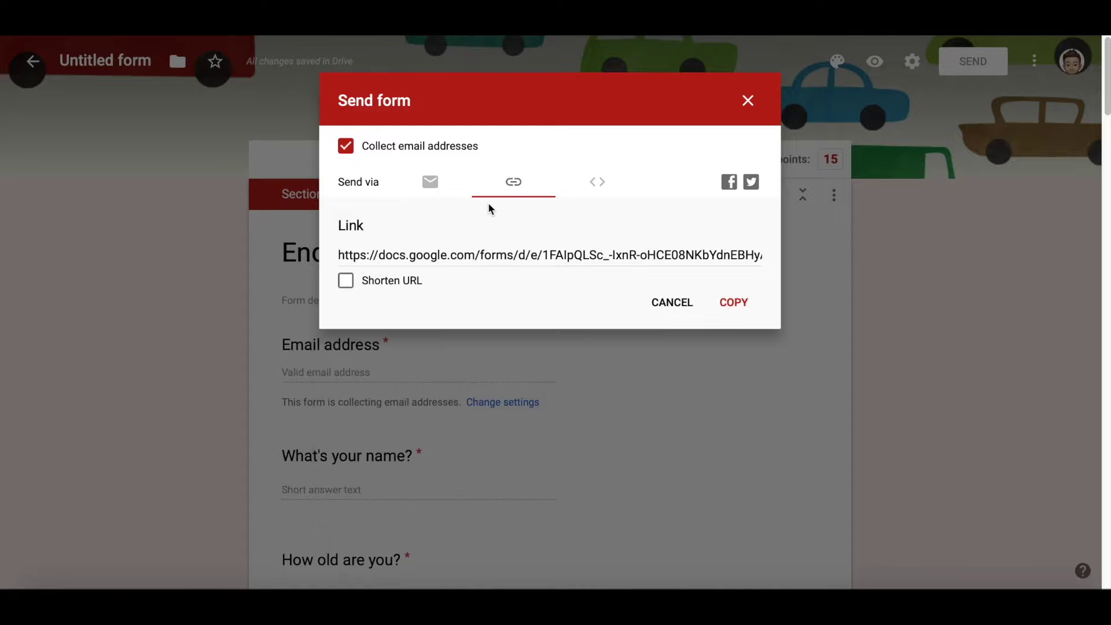
pyautogui.click(346, 281)
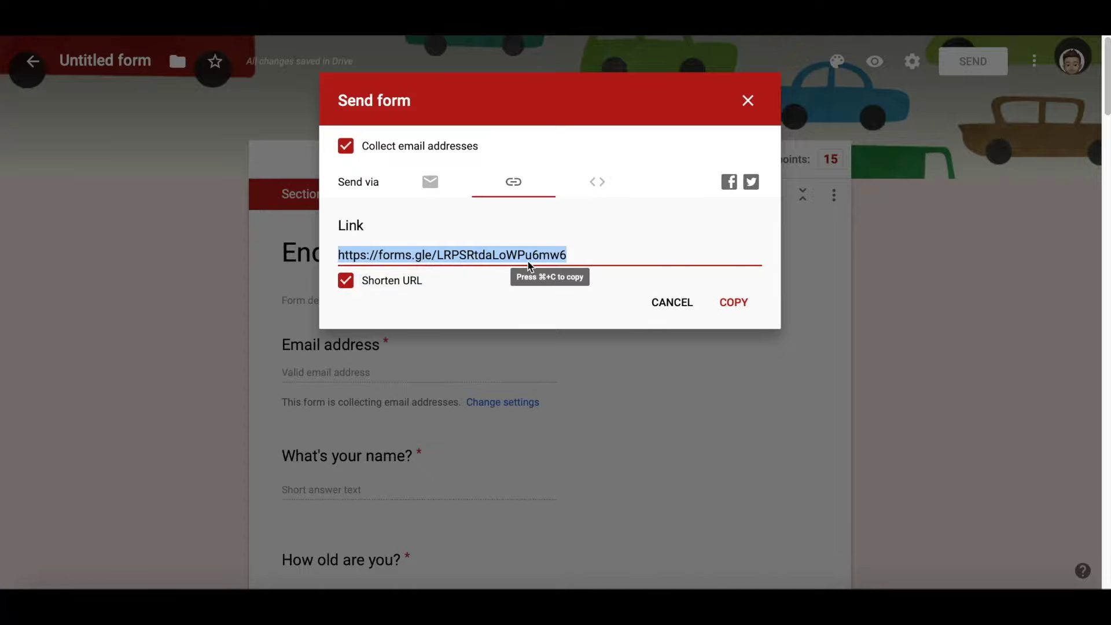
pyautogui.press('super+c')
pyautogui.click(749, 101)
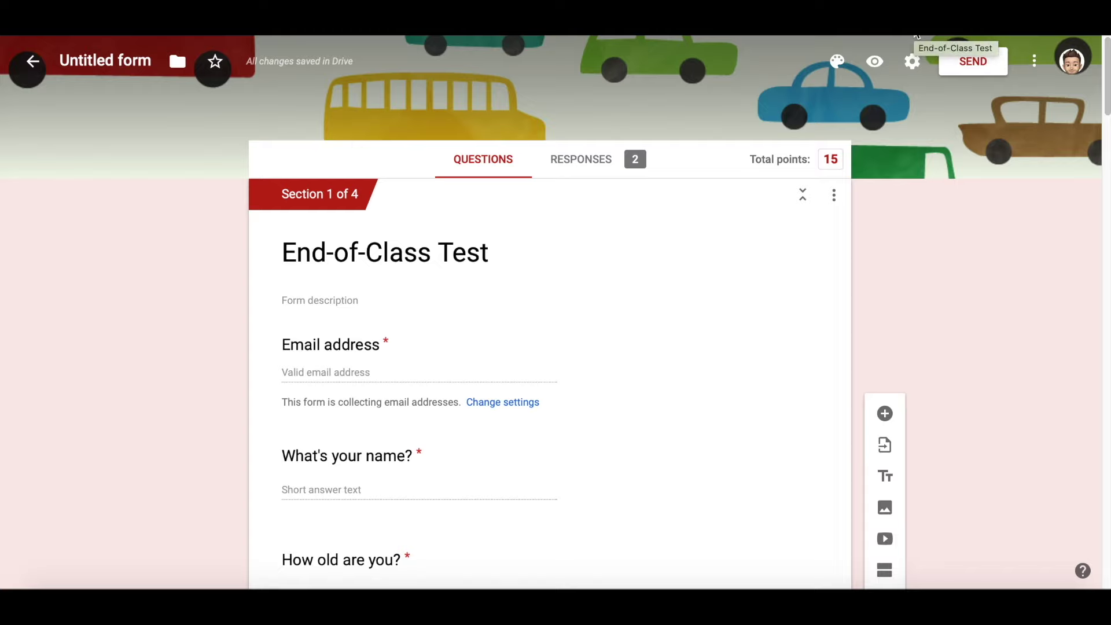
# Step: Return to the score page of the submitted End-of-Class Test
pyautogui.click(917, 36)
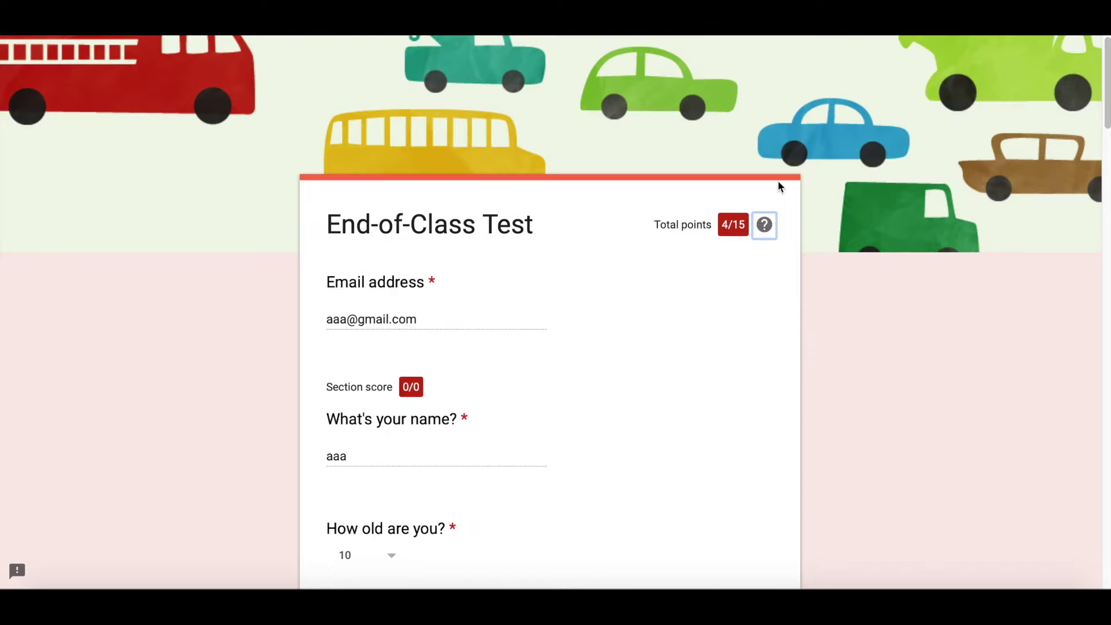